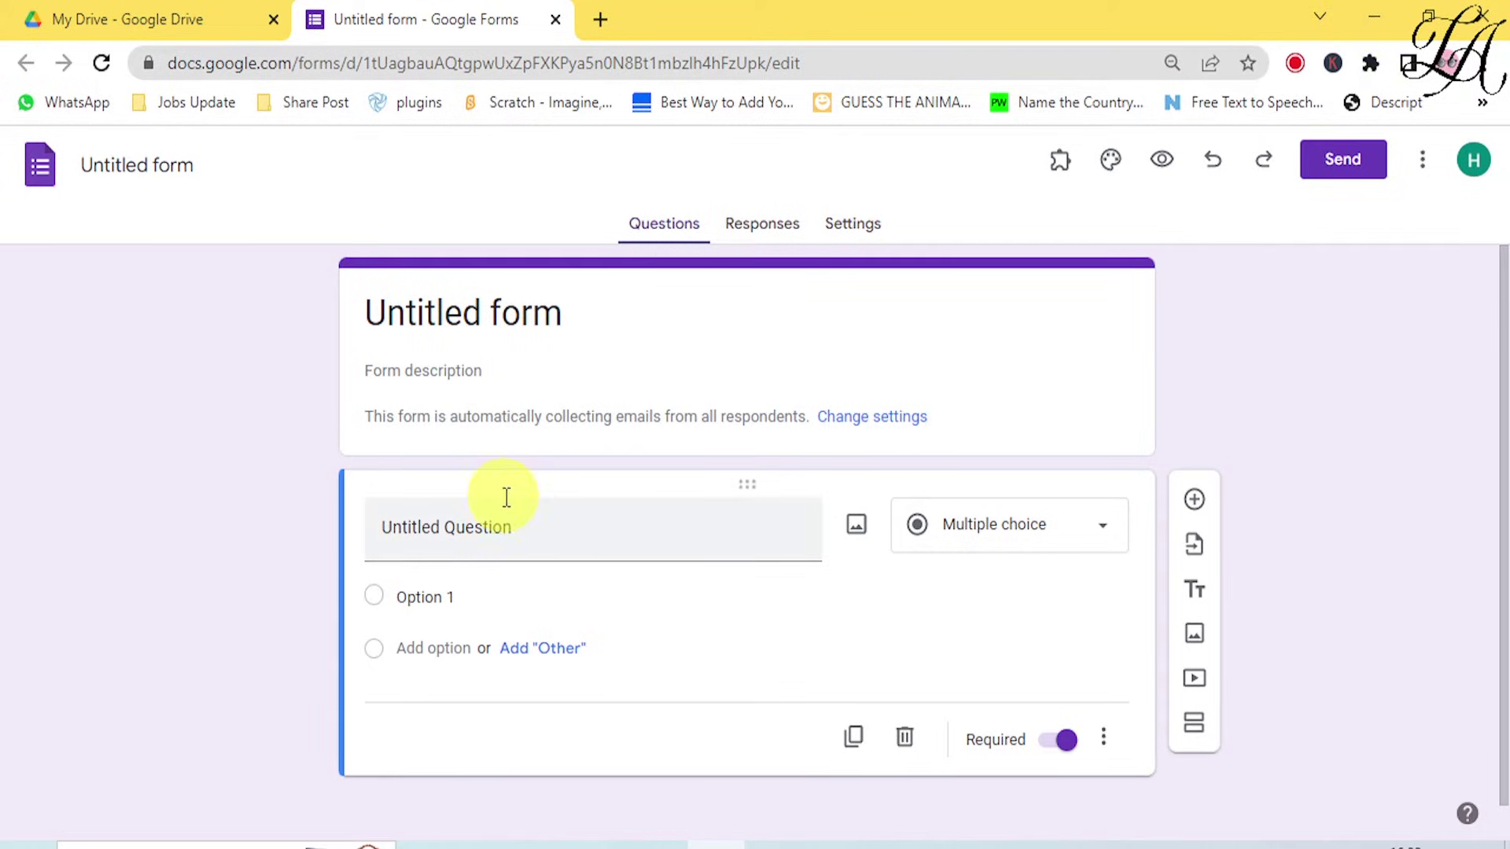
Rename the untitled form as "Online Payment Form".
{"action": "left_click", "coordinate": [504, 322]}
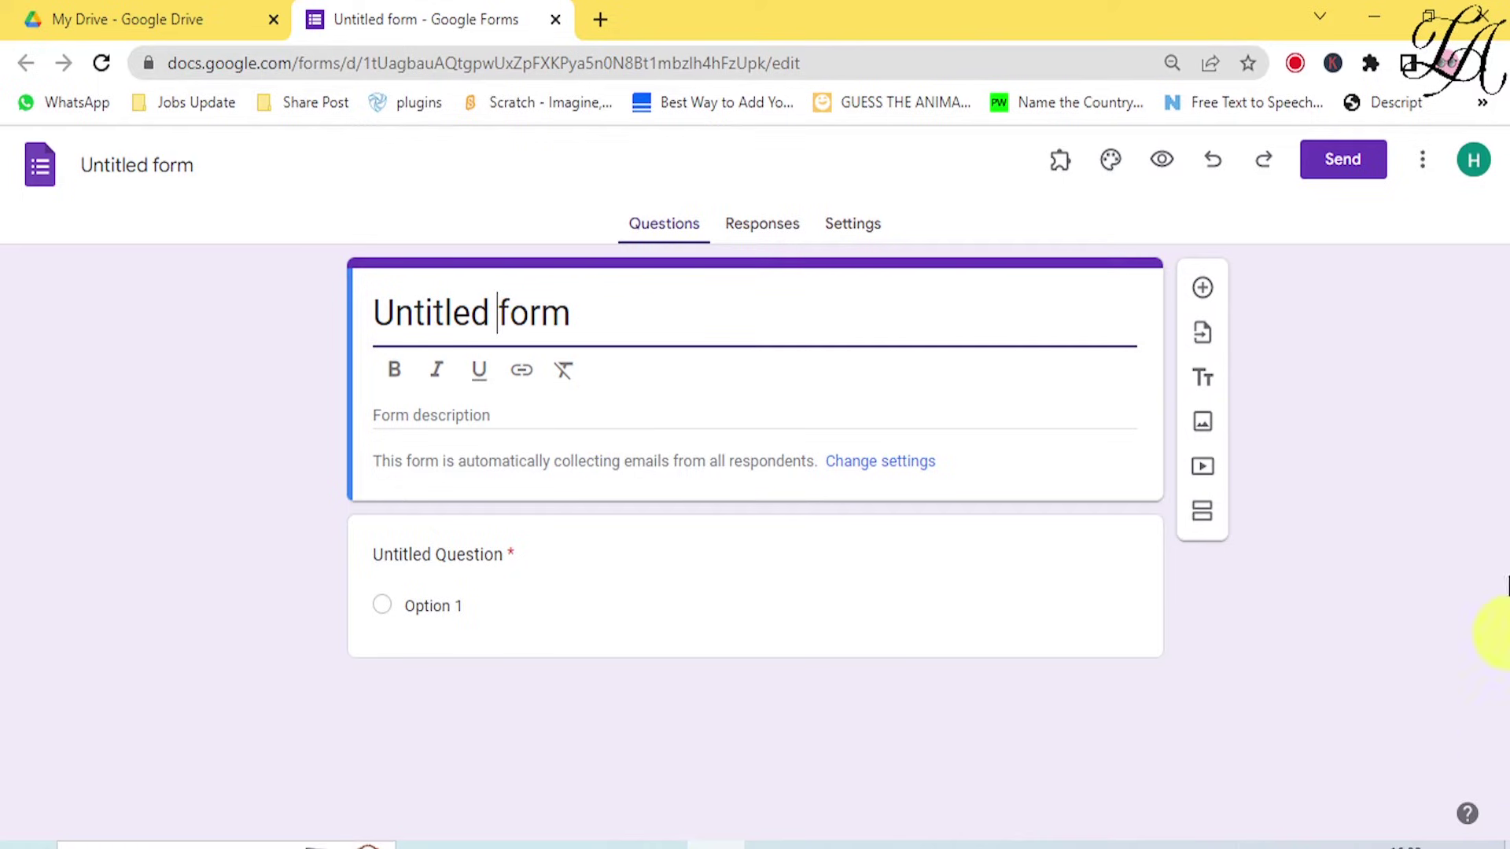
{"action": "left_click", "coordinate": [104, 173]}
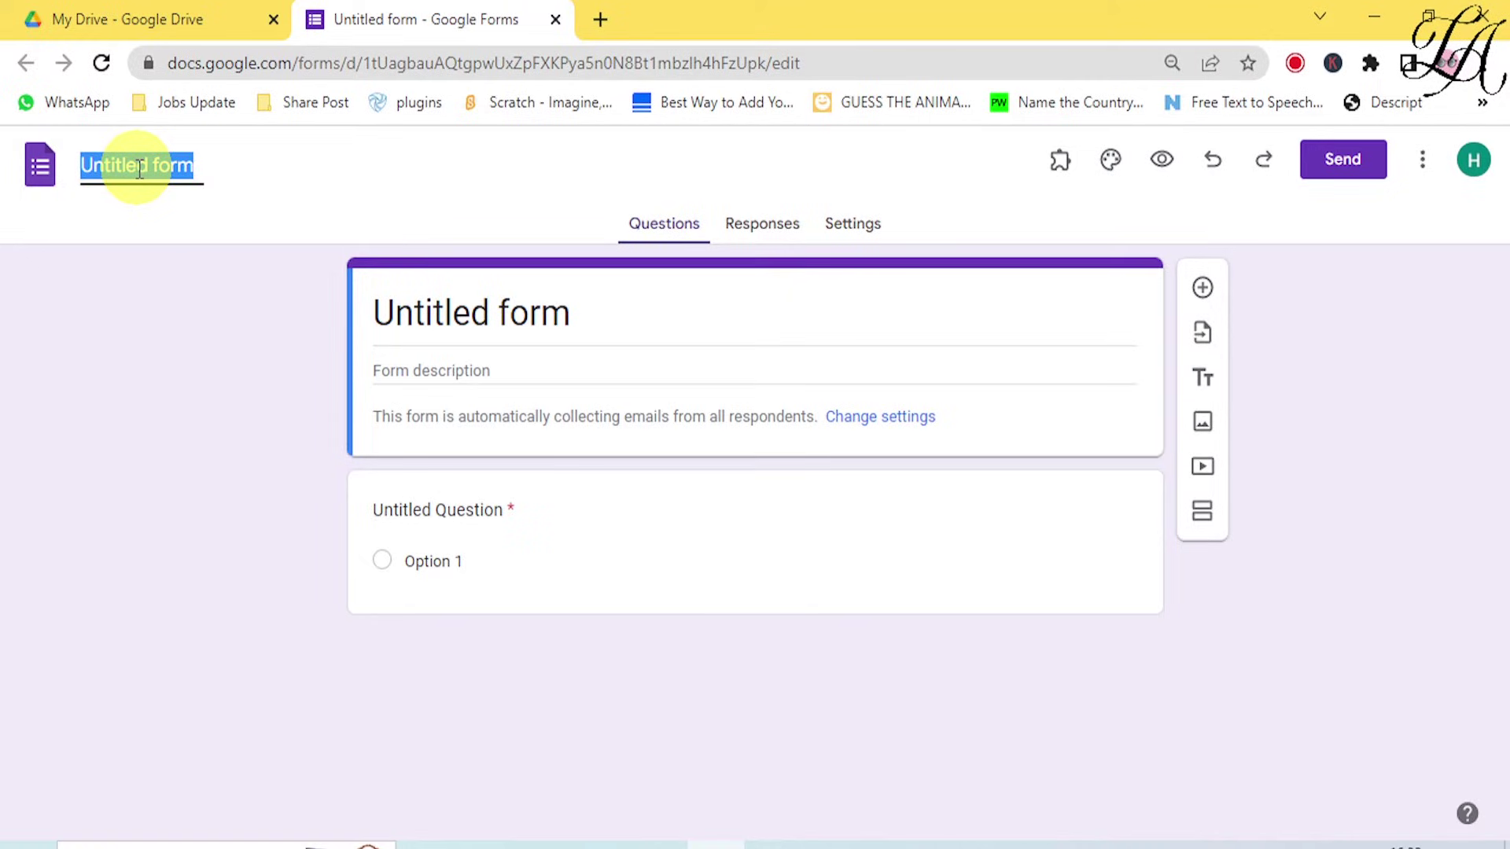
{"action": "type", "text": "Online"}
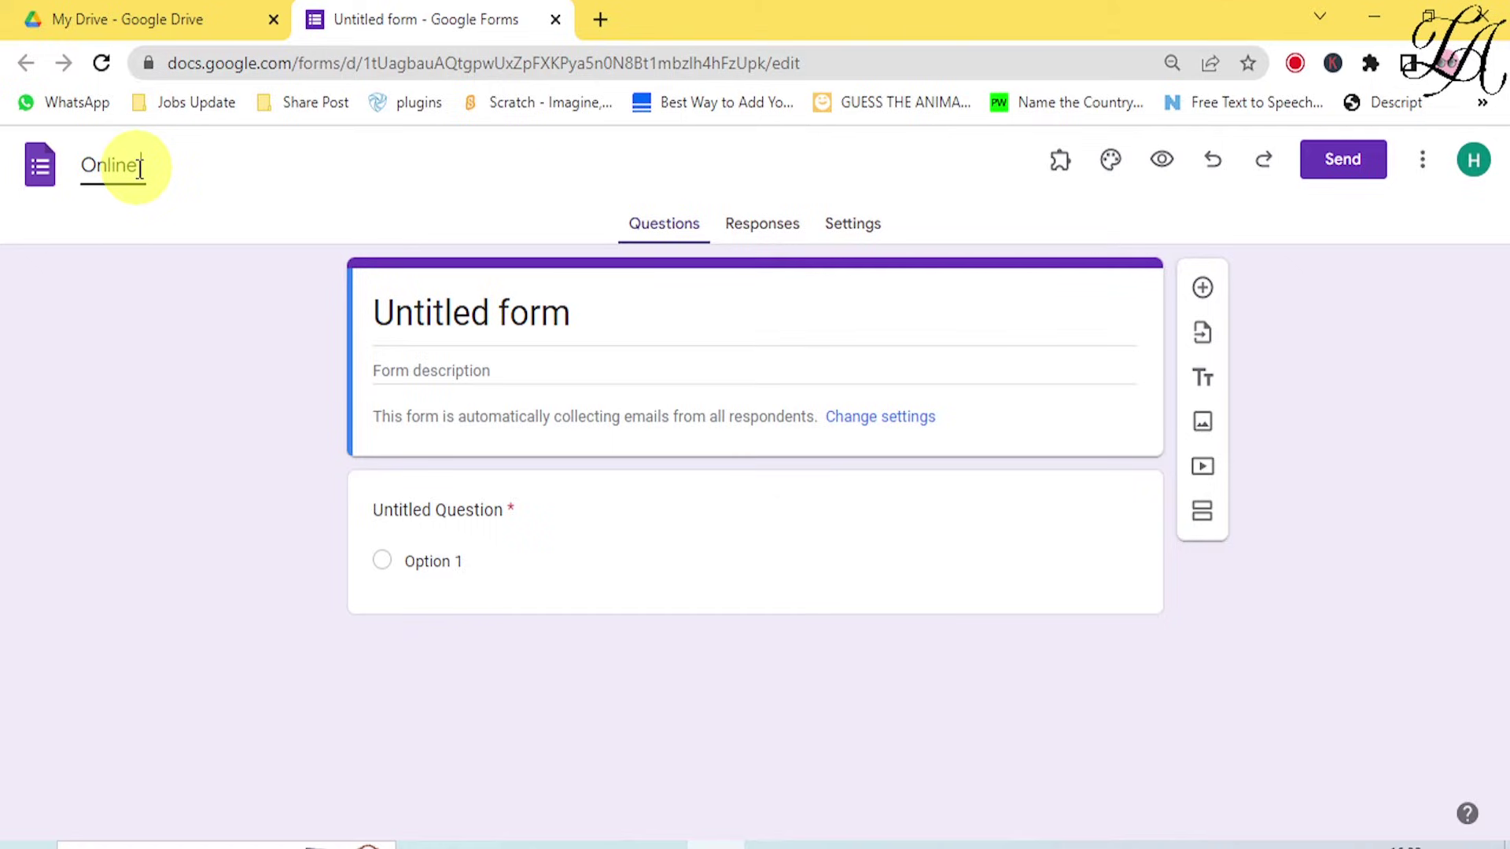
{"action": "type", "text": " Payment Form"}
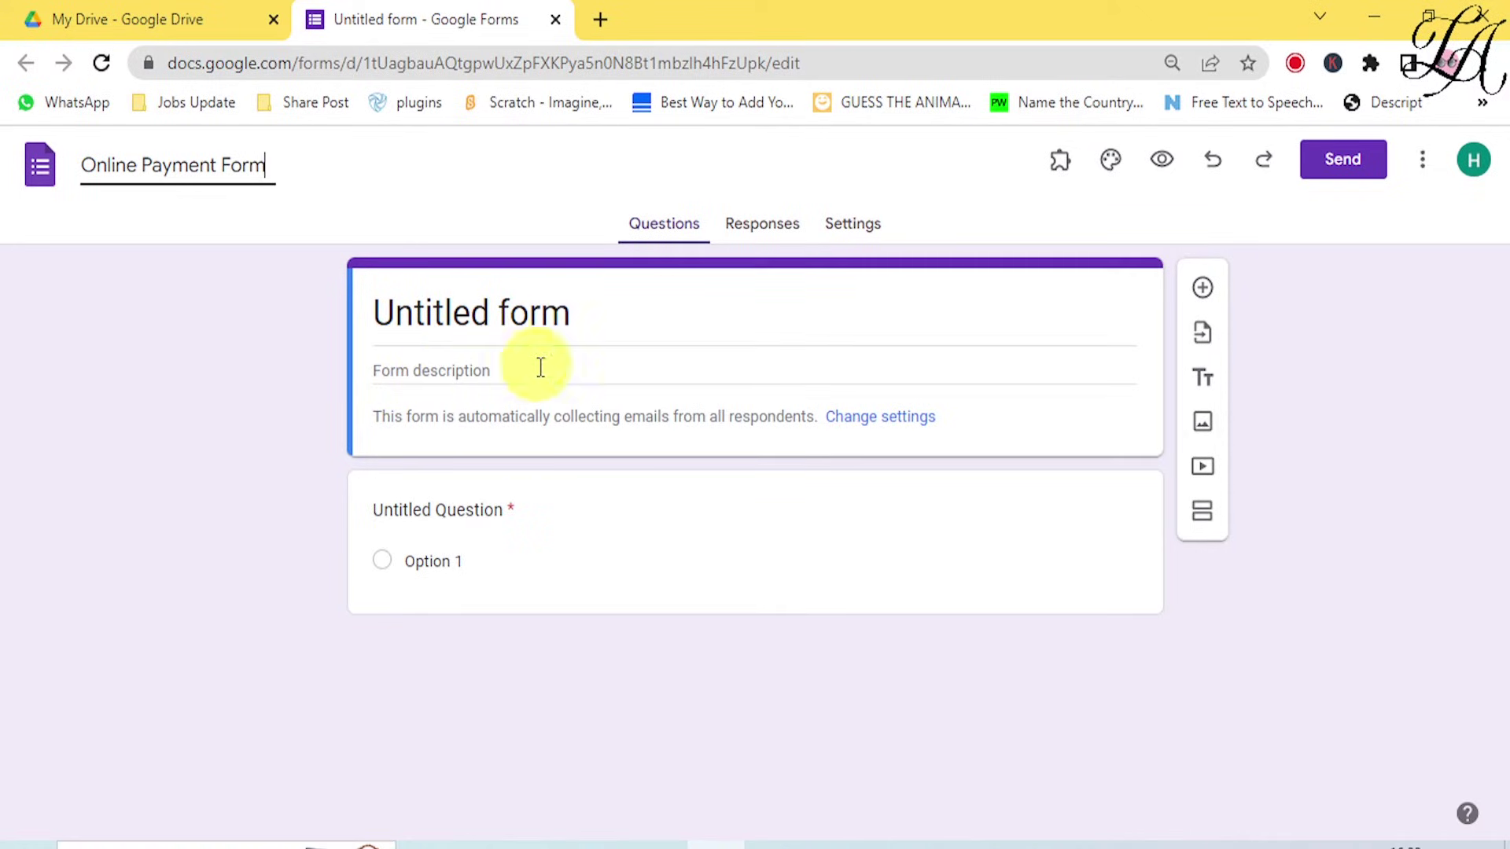
{"action": "left_click", "coordinate": [186, 551]}
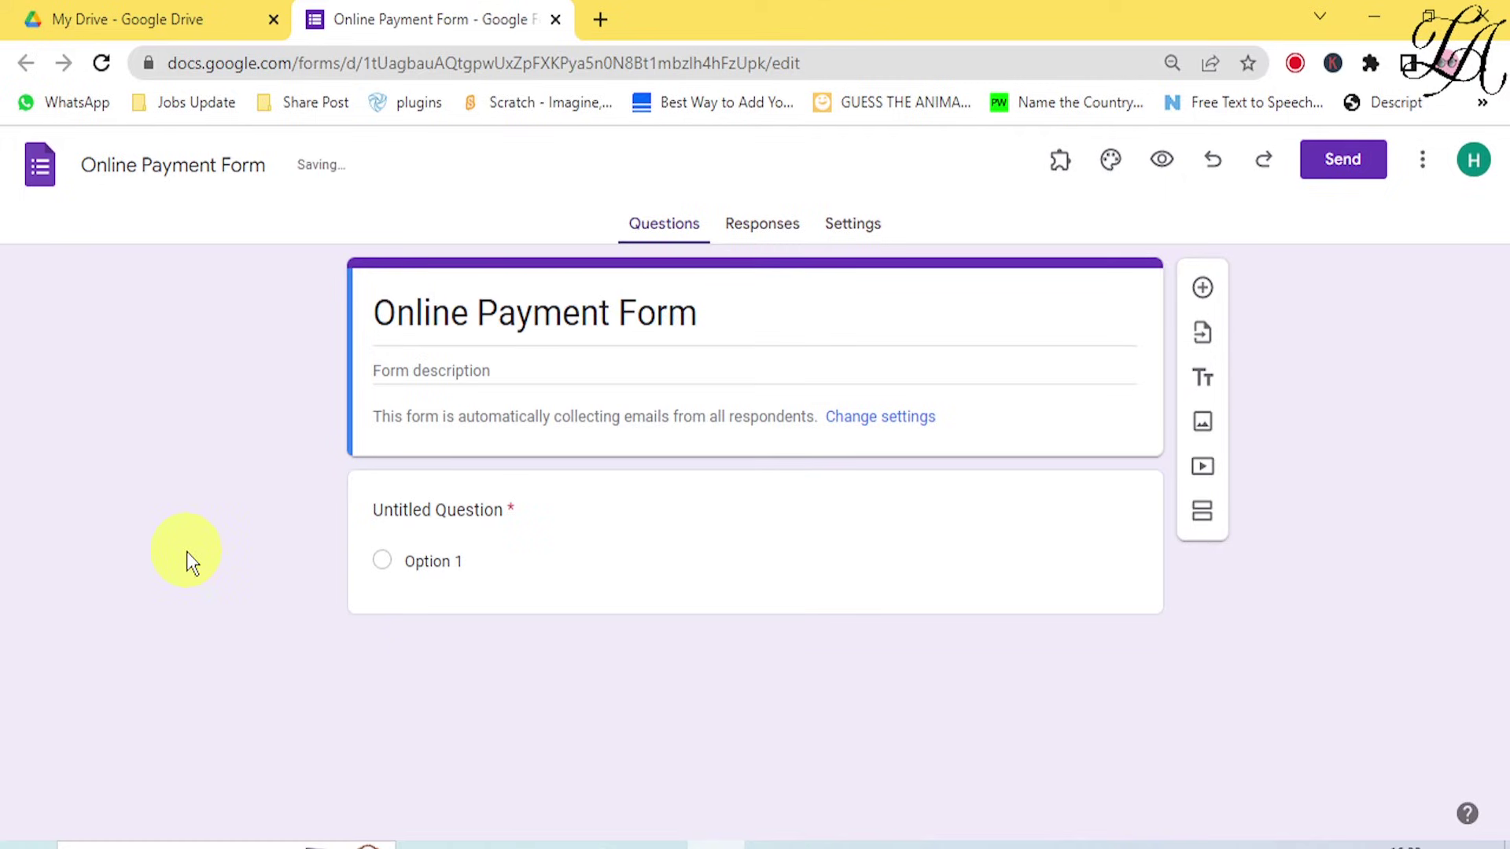
Title the first question "Your Name" and set its answer type to Short answer.
{"action": "left_click", "coordinate": [447, 511]}
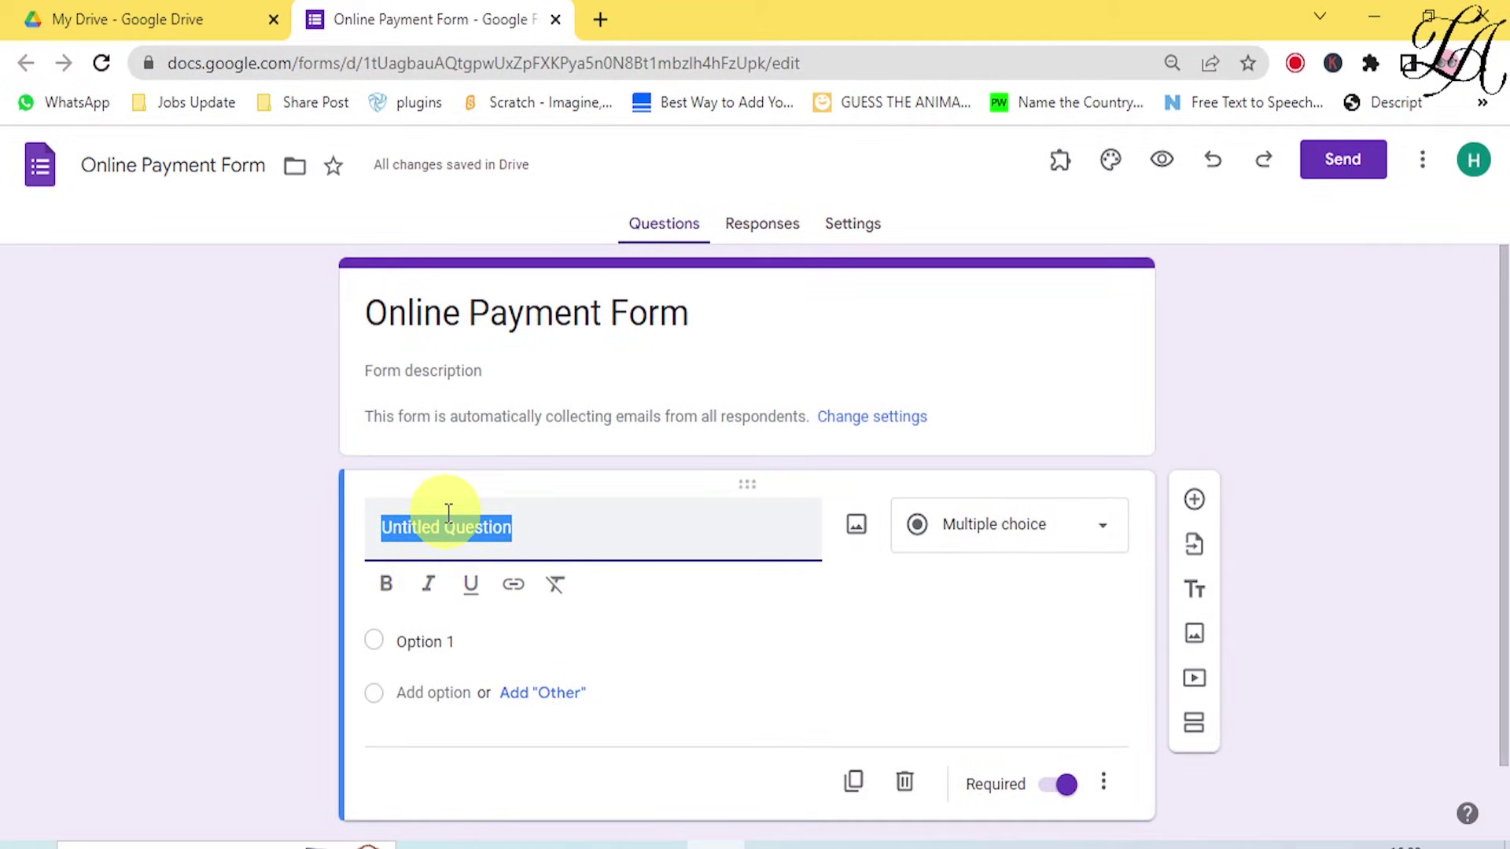
{"action": "type", "text": "Your N"}
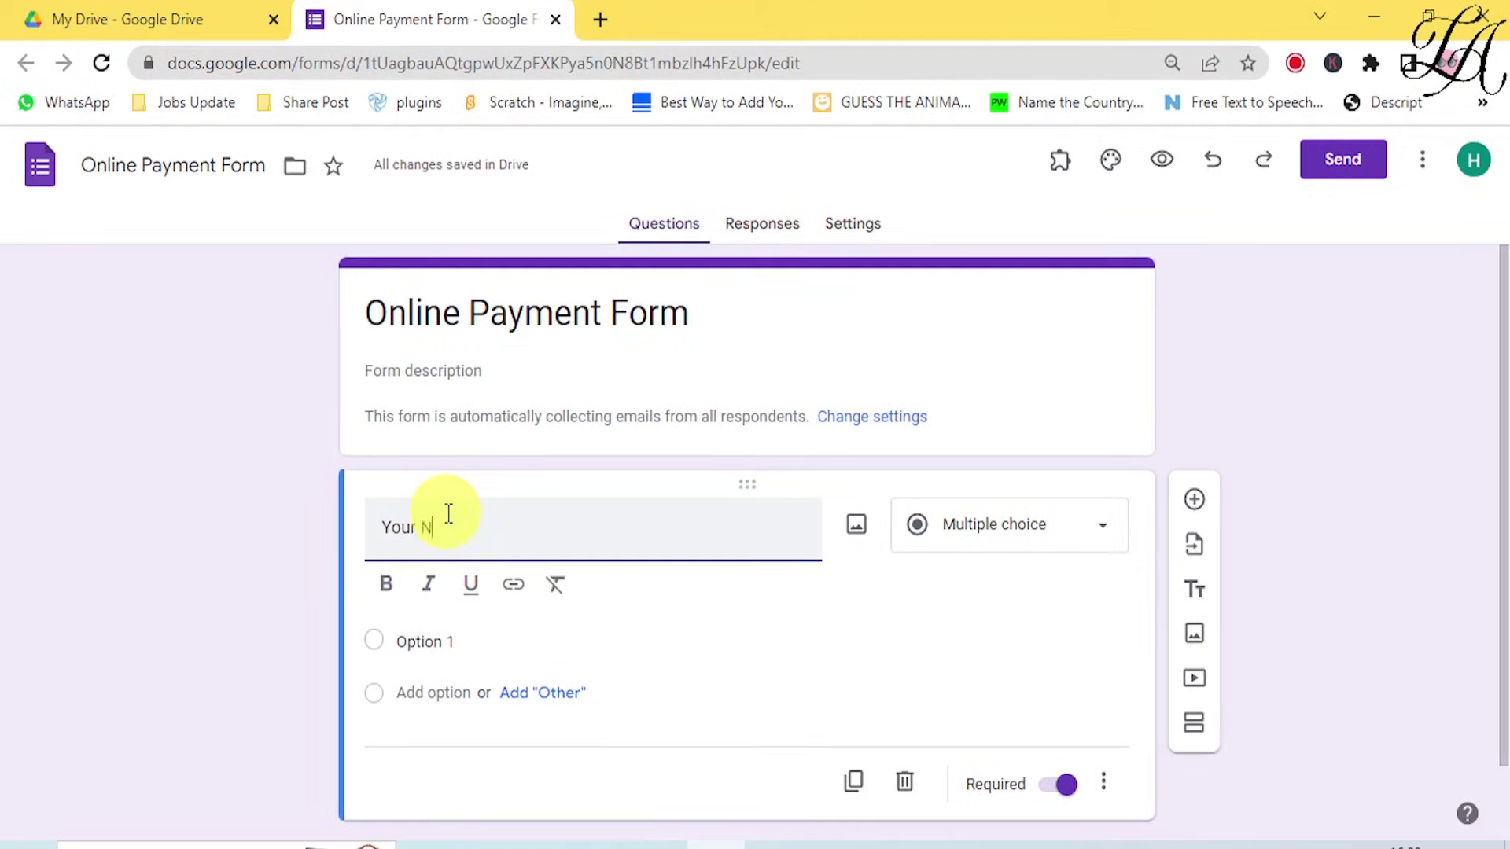
{"action": "type", "text": "ame"}
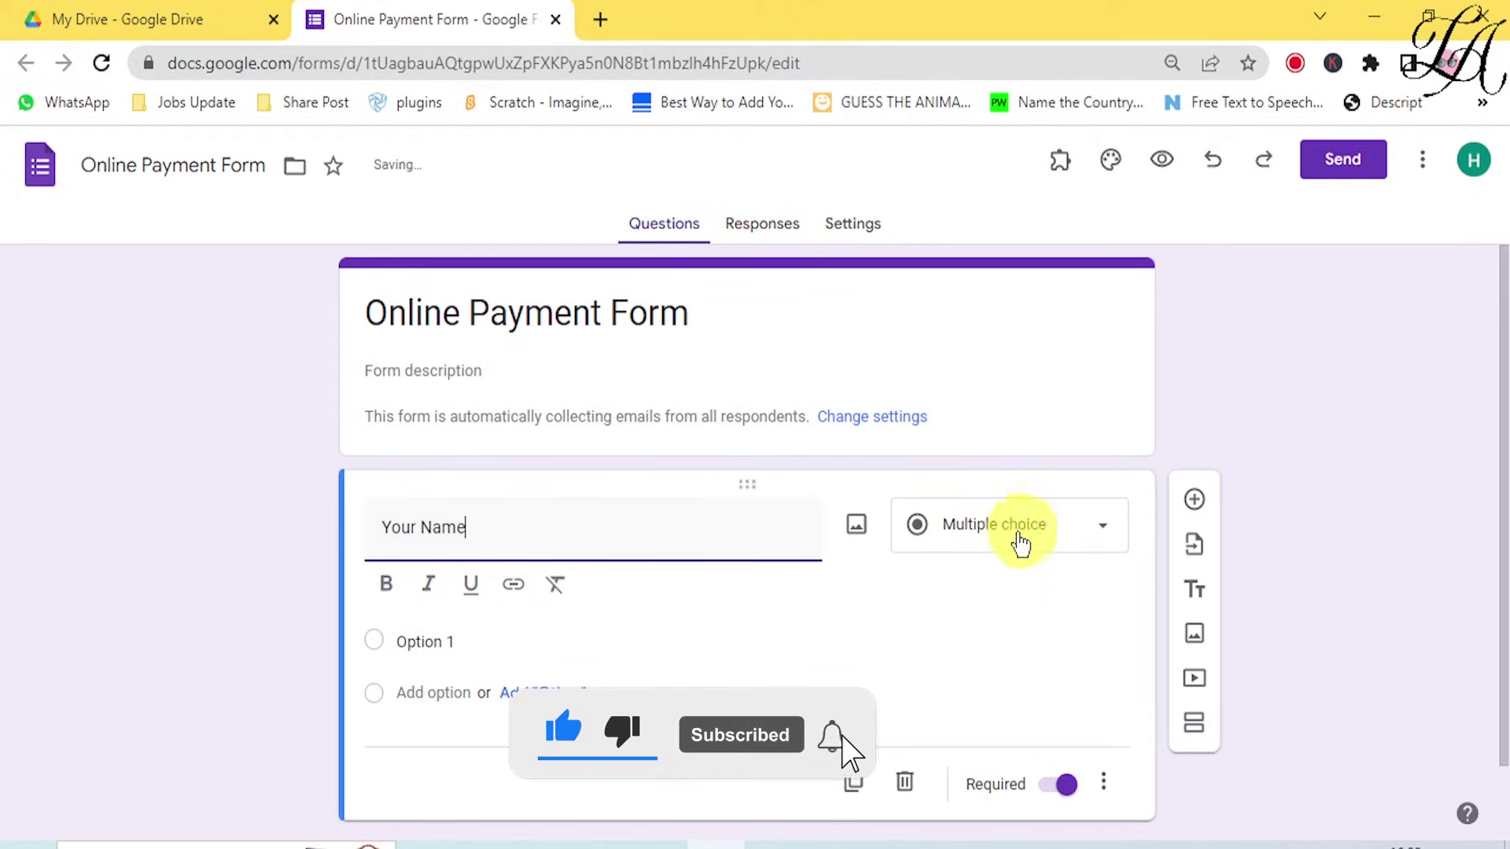
{"action": "left_click", "coordinate": [975, 541]}
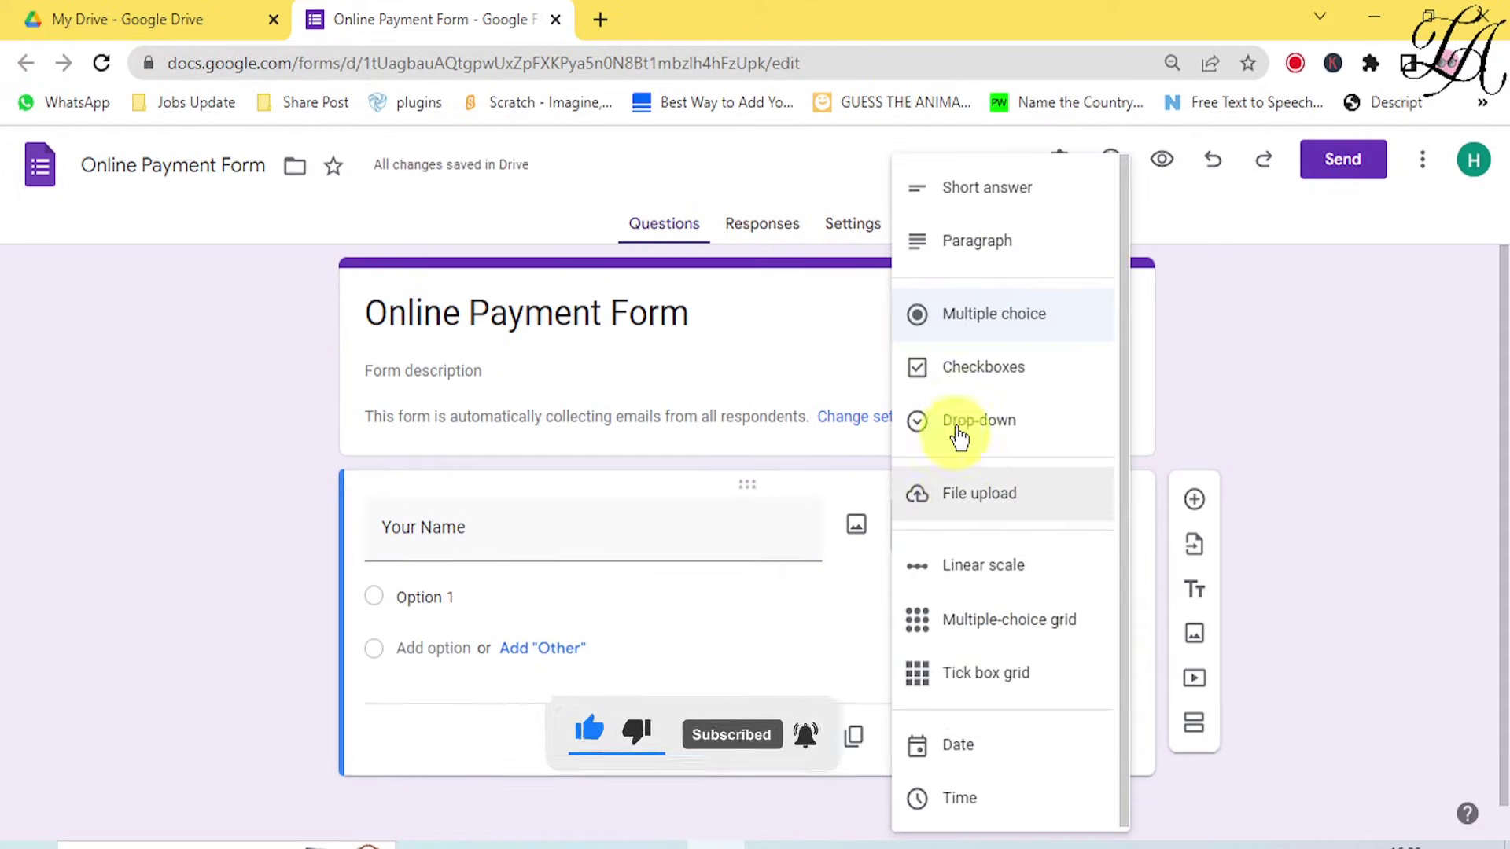
{"action": "left_click", "coordinate": [975, 190]}
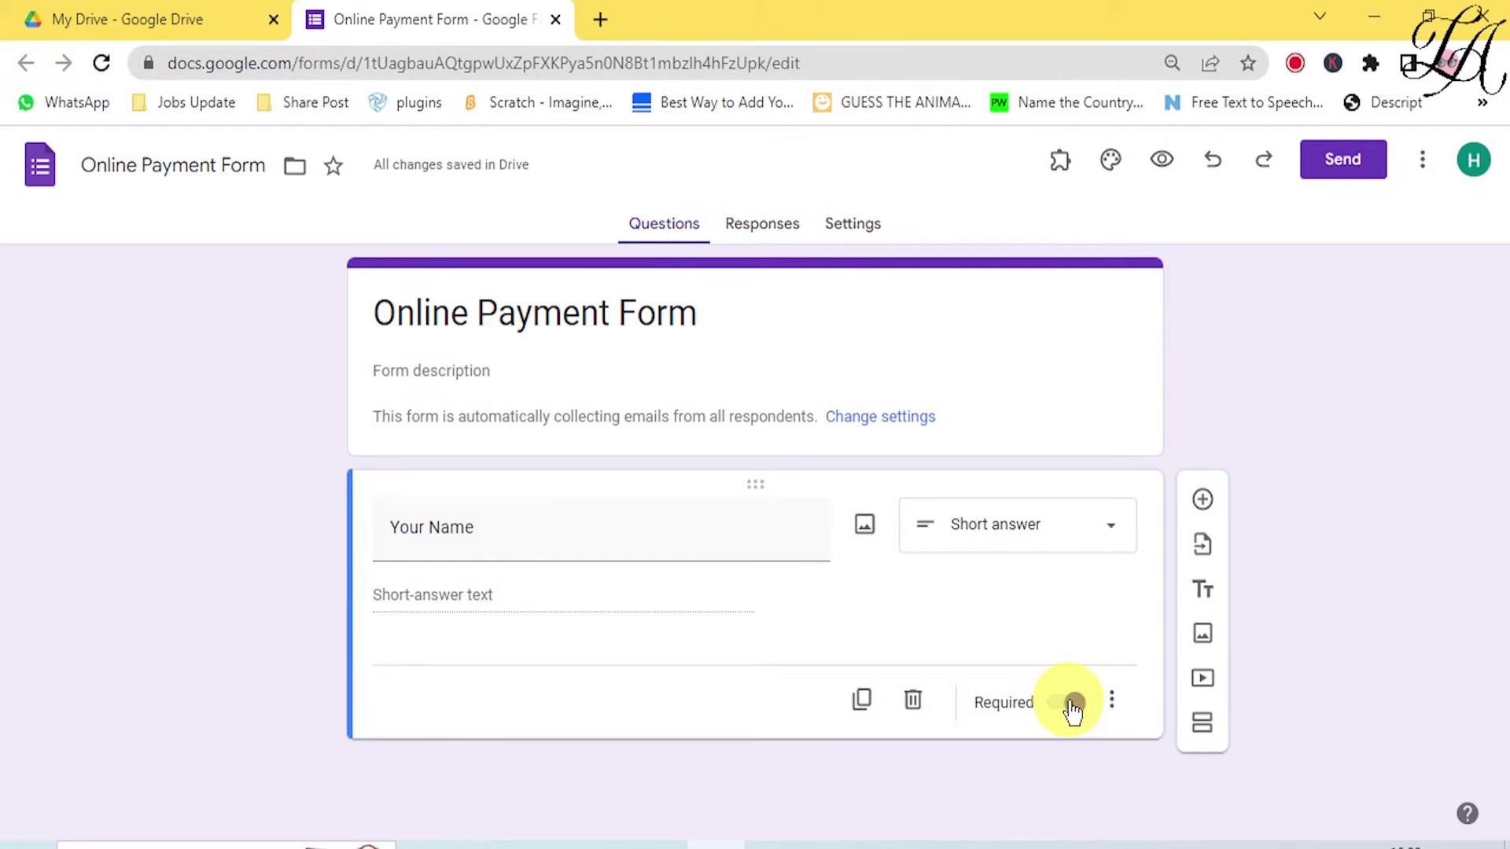
Add a required short-answer question titled "Compant Name" below the Your Name question.
{"action": "left_click", "coordinate": [1202, 502]}
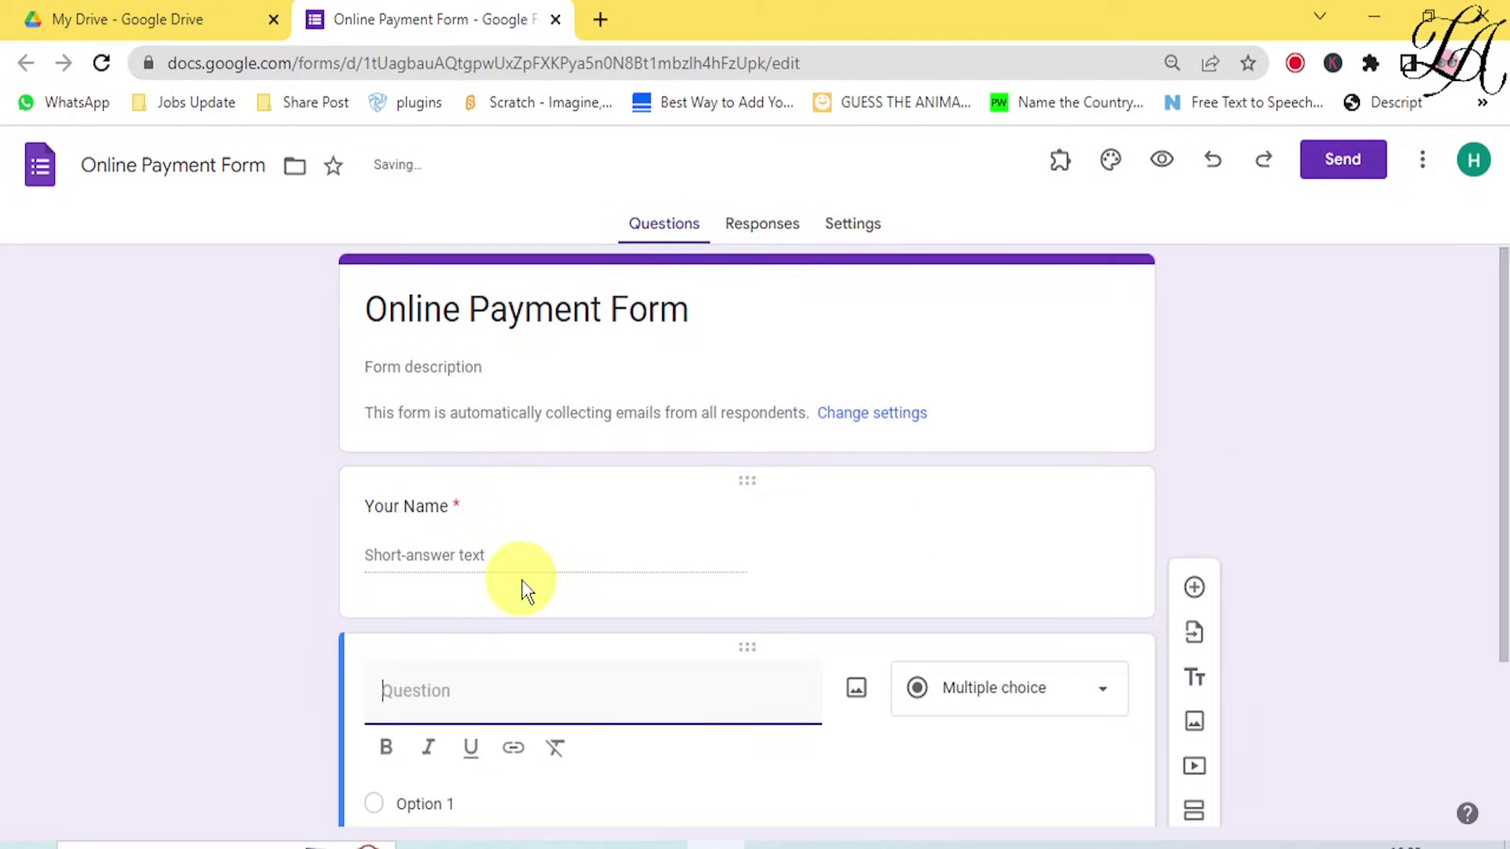
{"action": "type", "text": "Comp"}
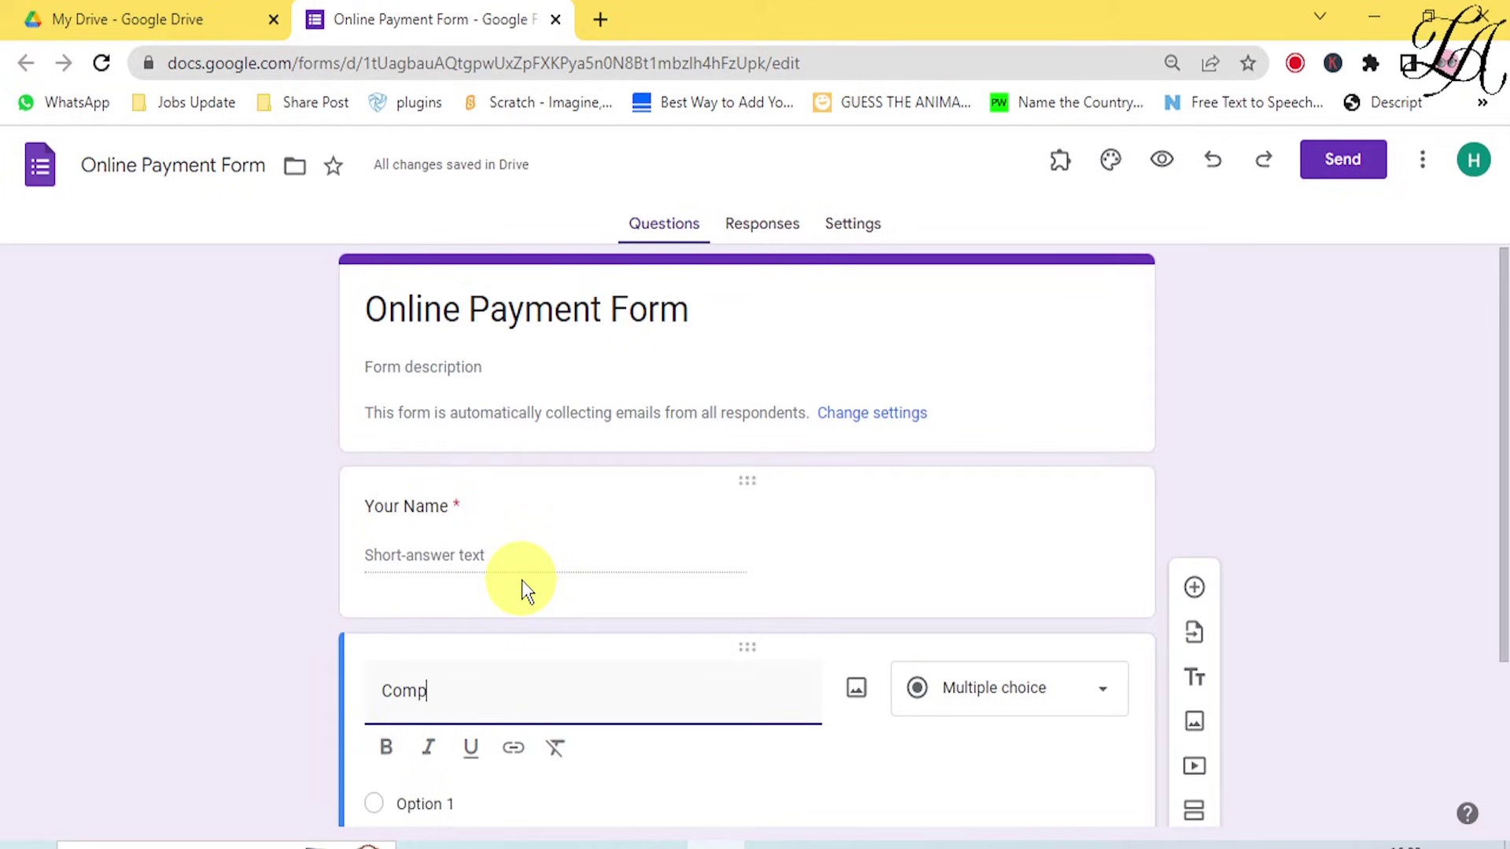
{"action": "type", "text": "ant N"}
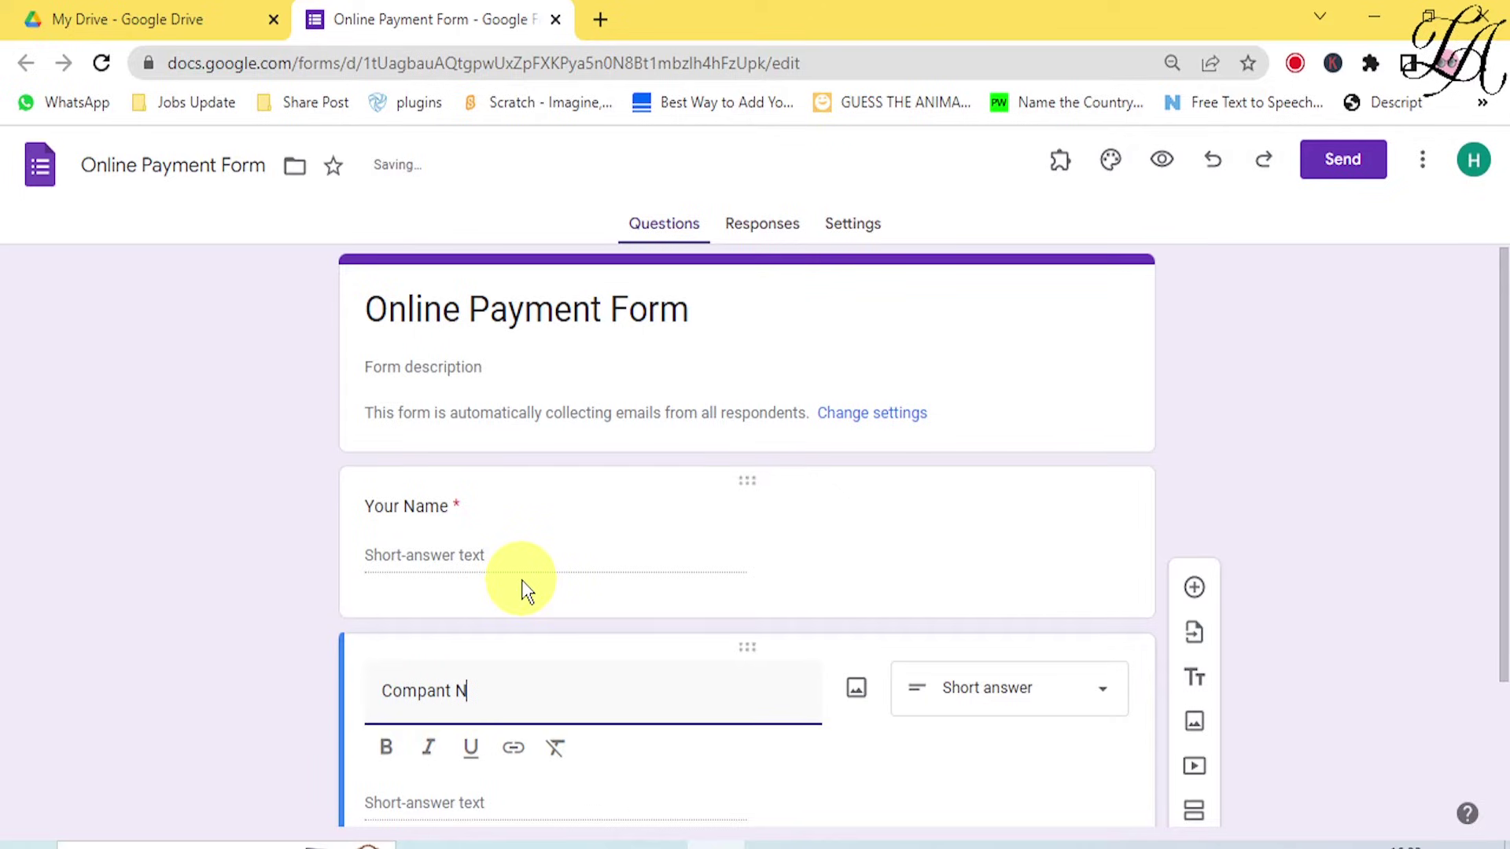
{"action": "type", "text": "ame"}
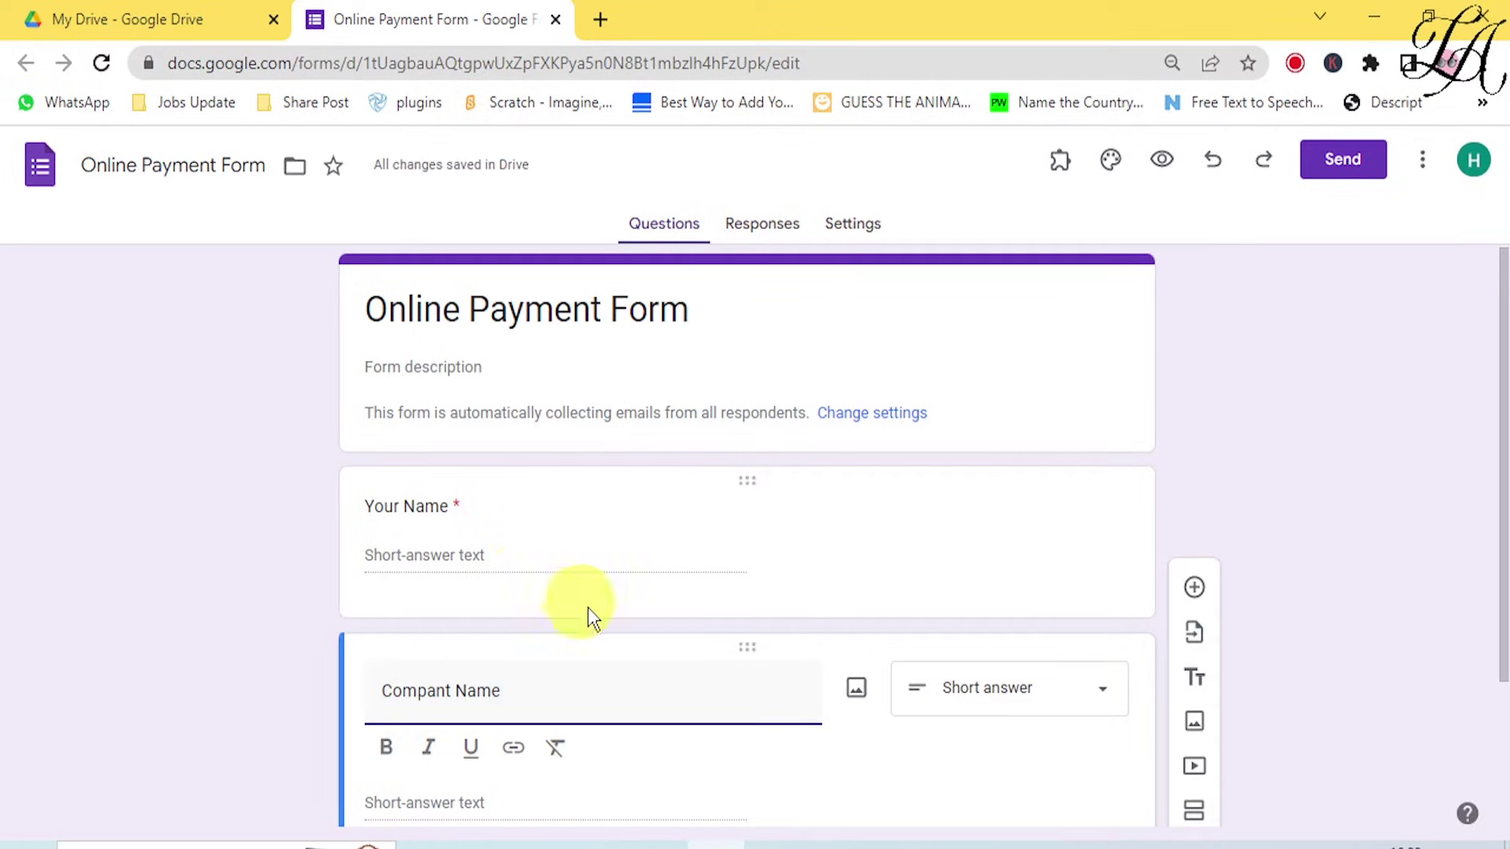
{"action": "scroll", "coordinate": [975, 720], "scroll_direction": "down", "scroll_amount": 3}
{"action": "left_click", "coordinate": [999, 723]}
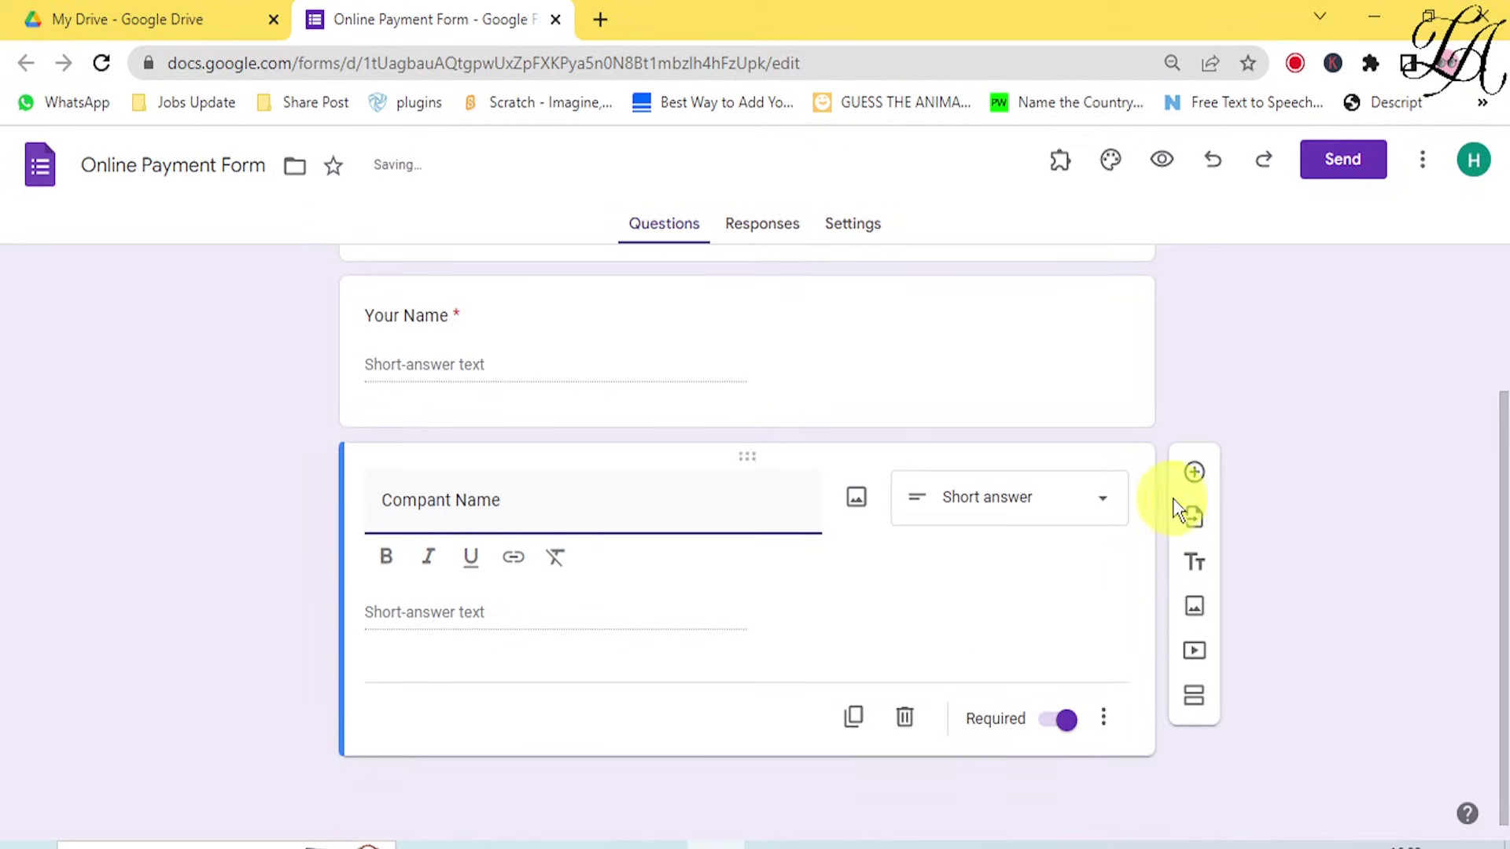
Add a paragraph question titled "Address" and a multiple-choice question titled "Choose Payment Mode".
{"action": "left_click", "coordinate": [1194, 472]}
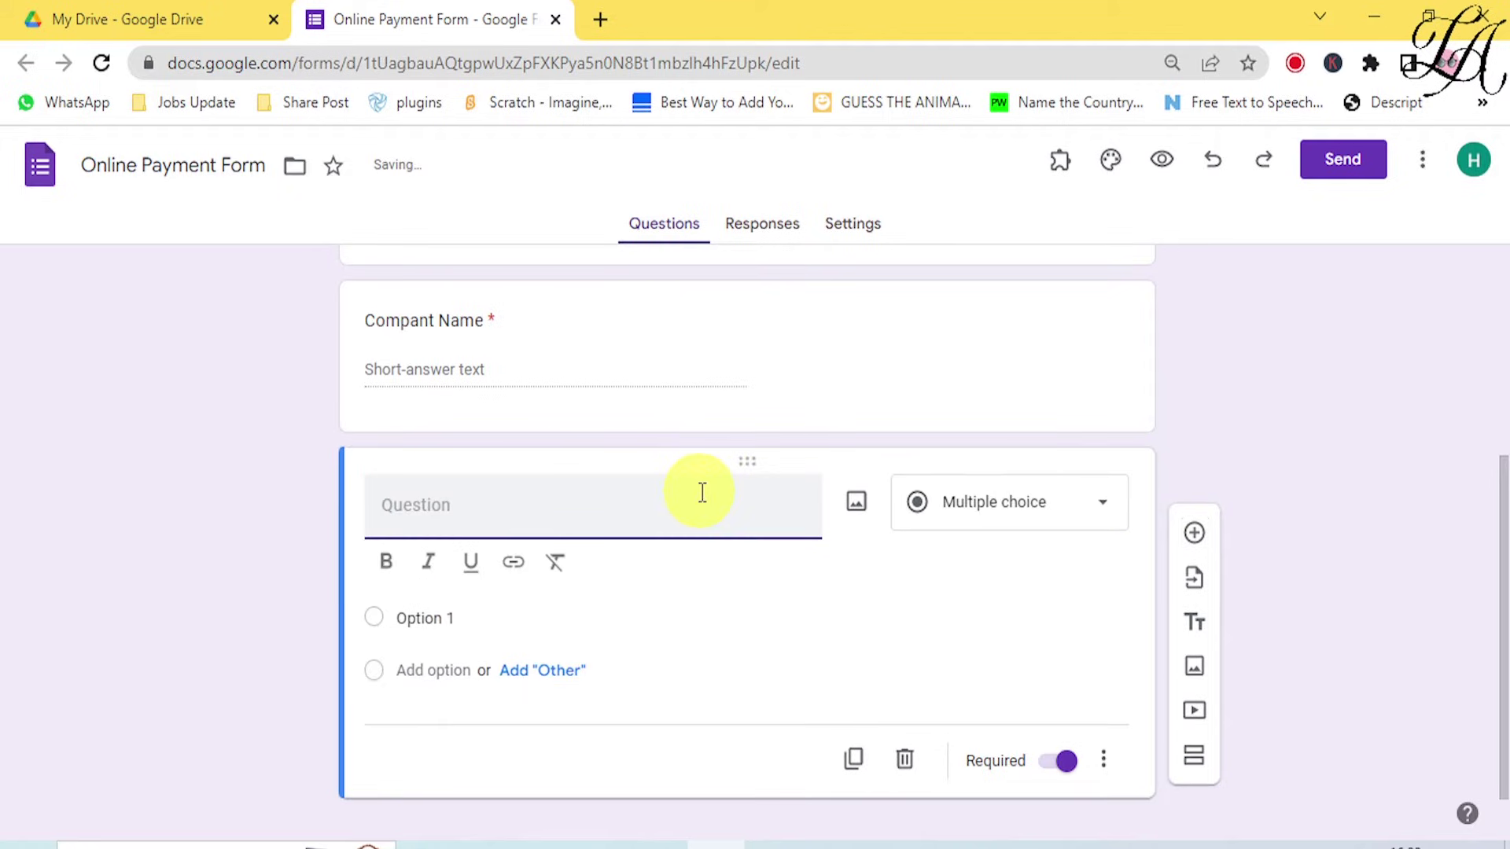
{"action": "type", "text": "Address"}
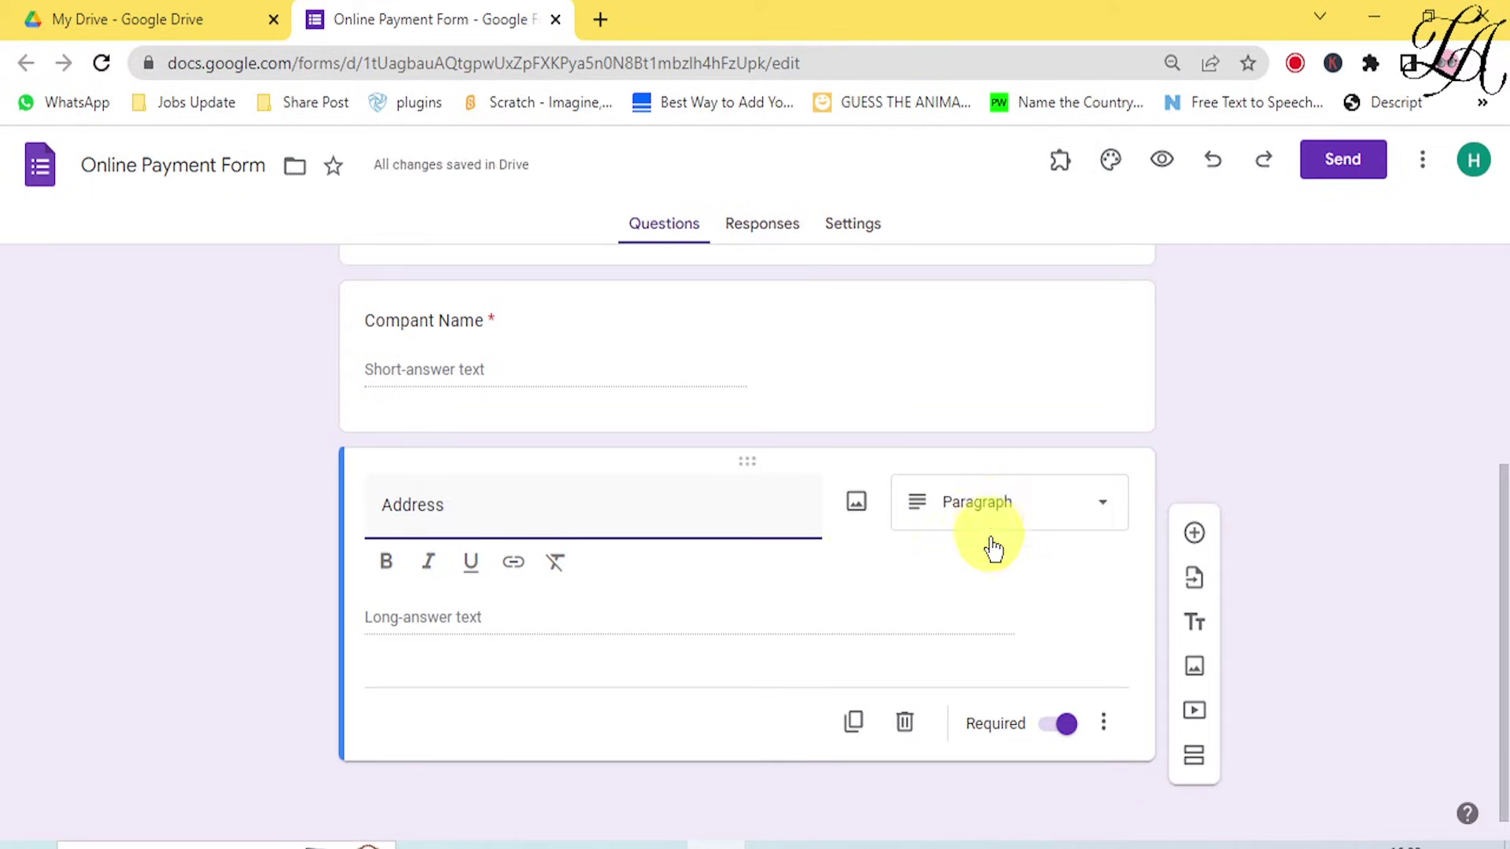
{"action": "left_click", "coordinate": [1195, 534]}
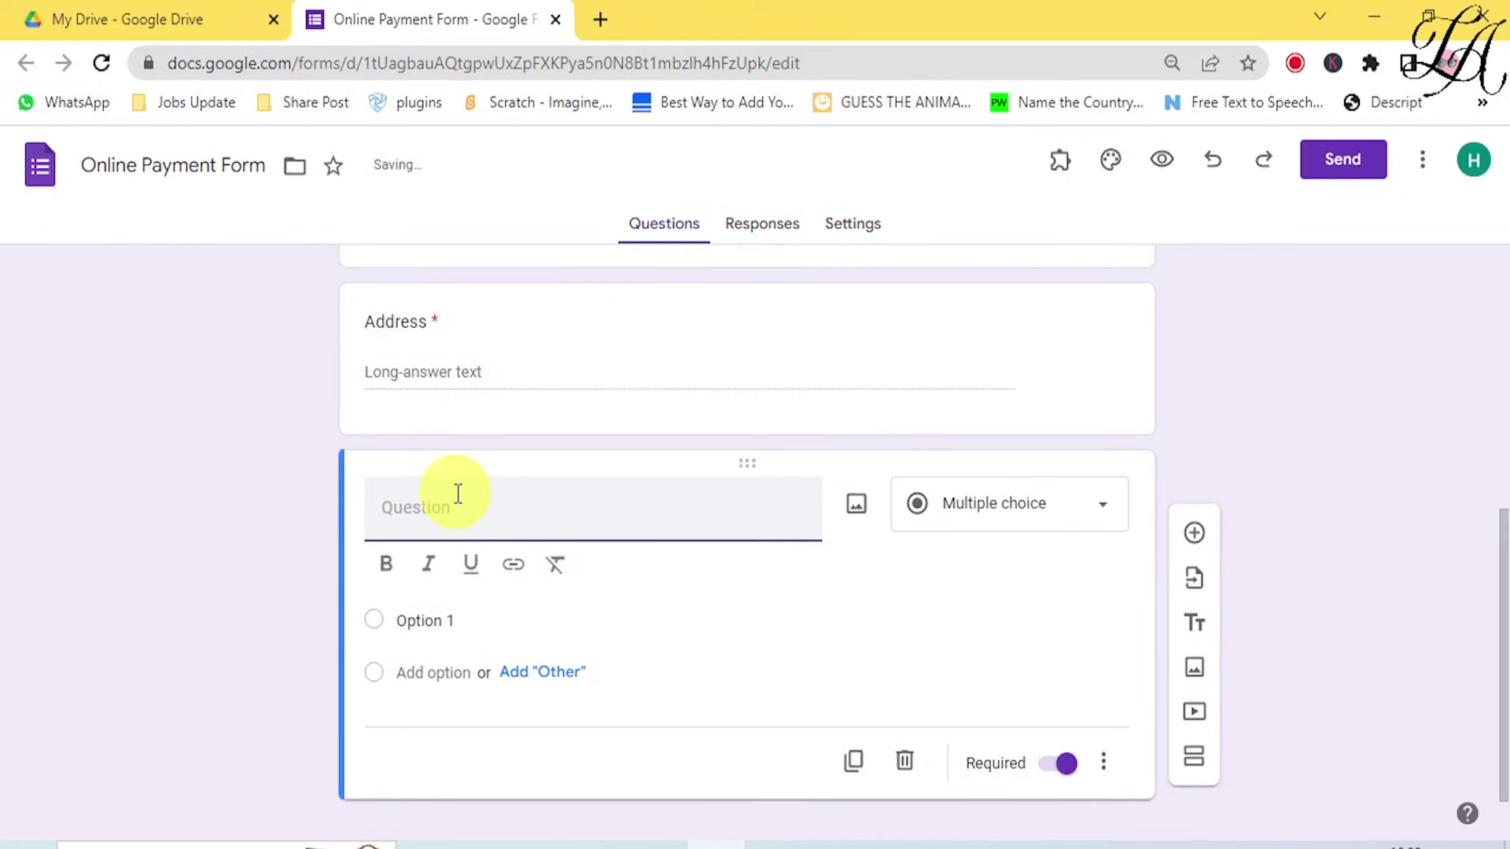
{"action": "type", "text": "C"}
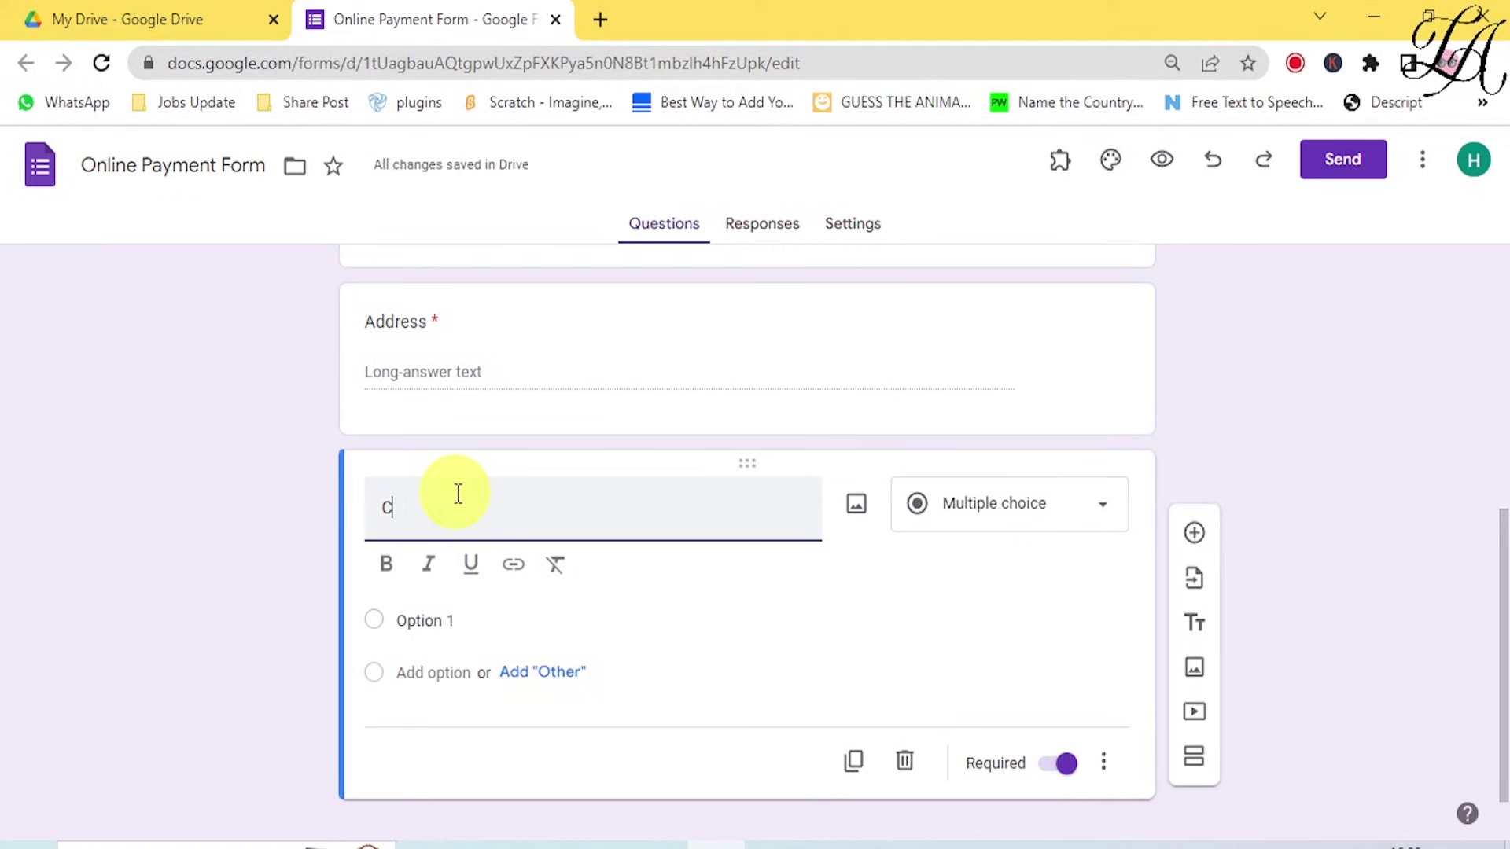
{"action": "type", "text": "hoose Payment M"}
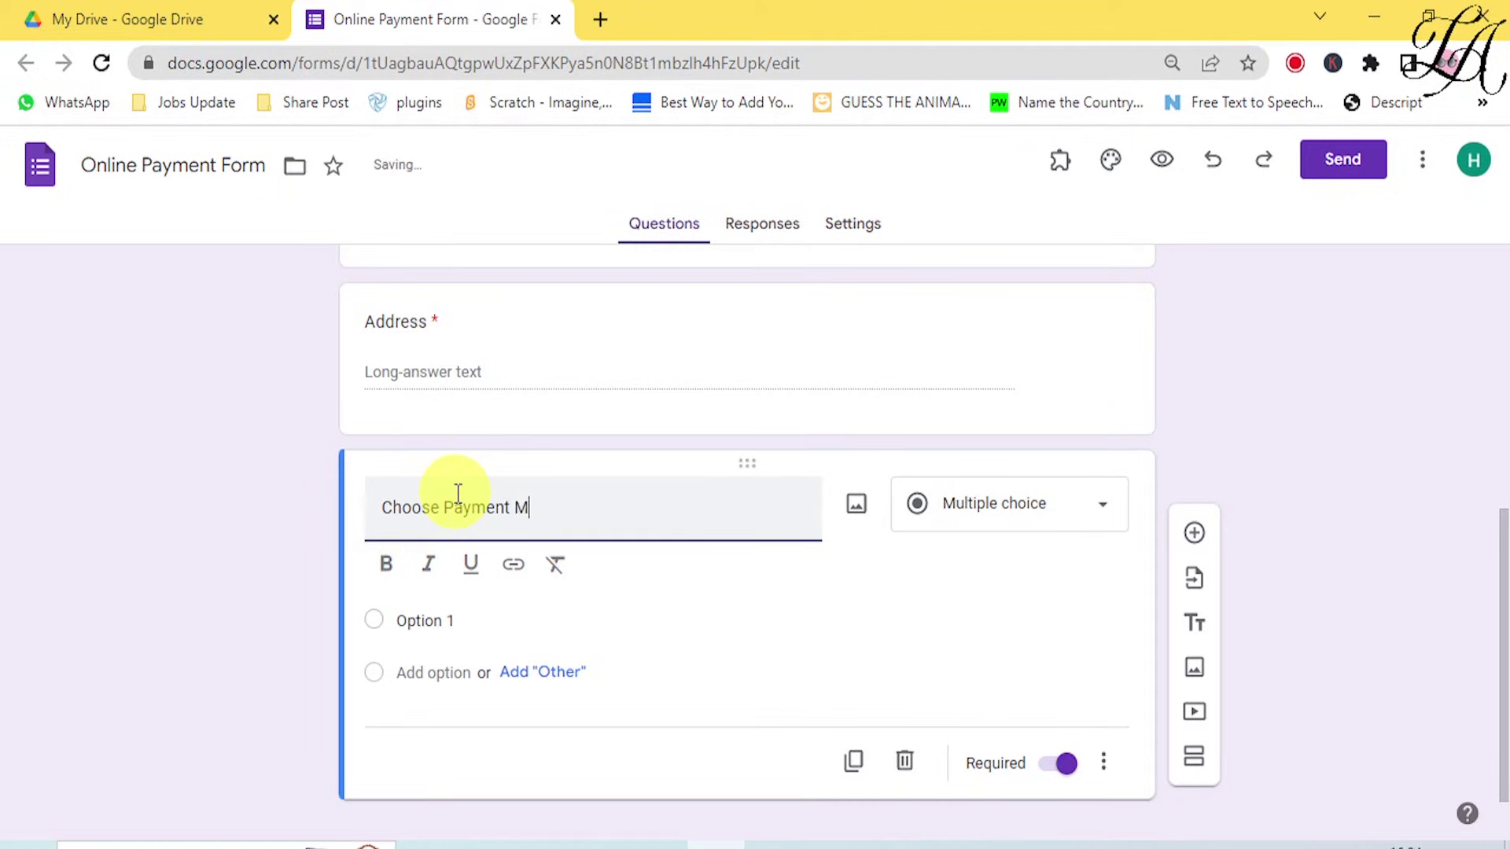
{"action": "type", "text": "ode"}
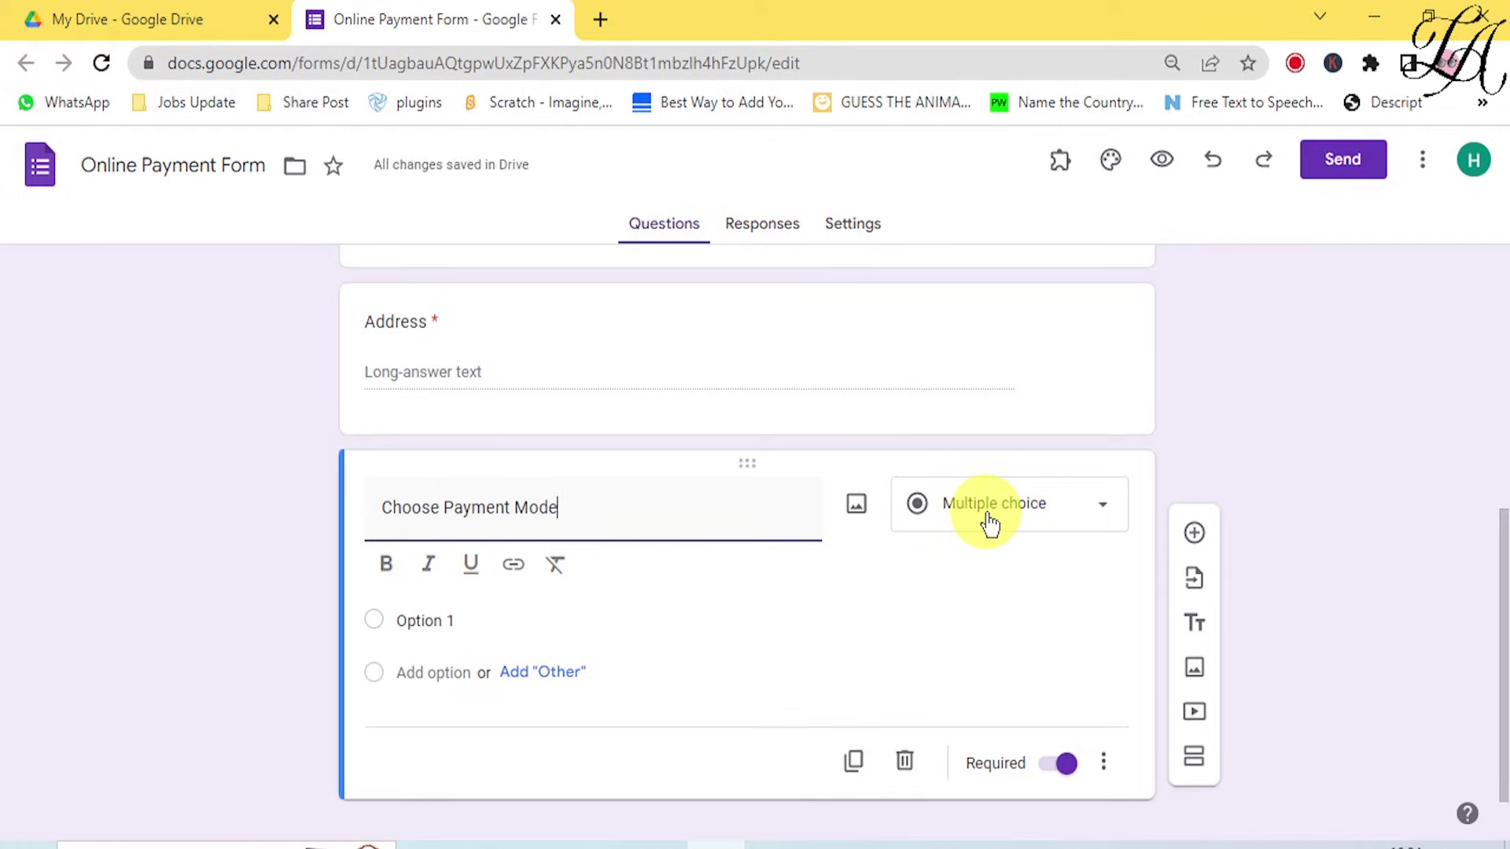
Set the first option of the Choose Payment Mode question to "Bank Transfer(IMPS,NEFT)".
{"action": "left_click", "coordinate": [417, 622]}
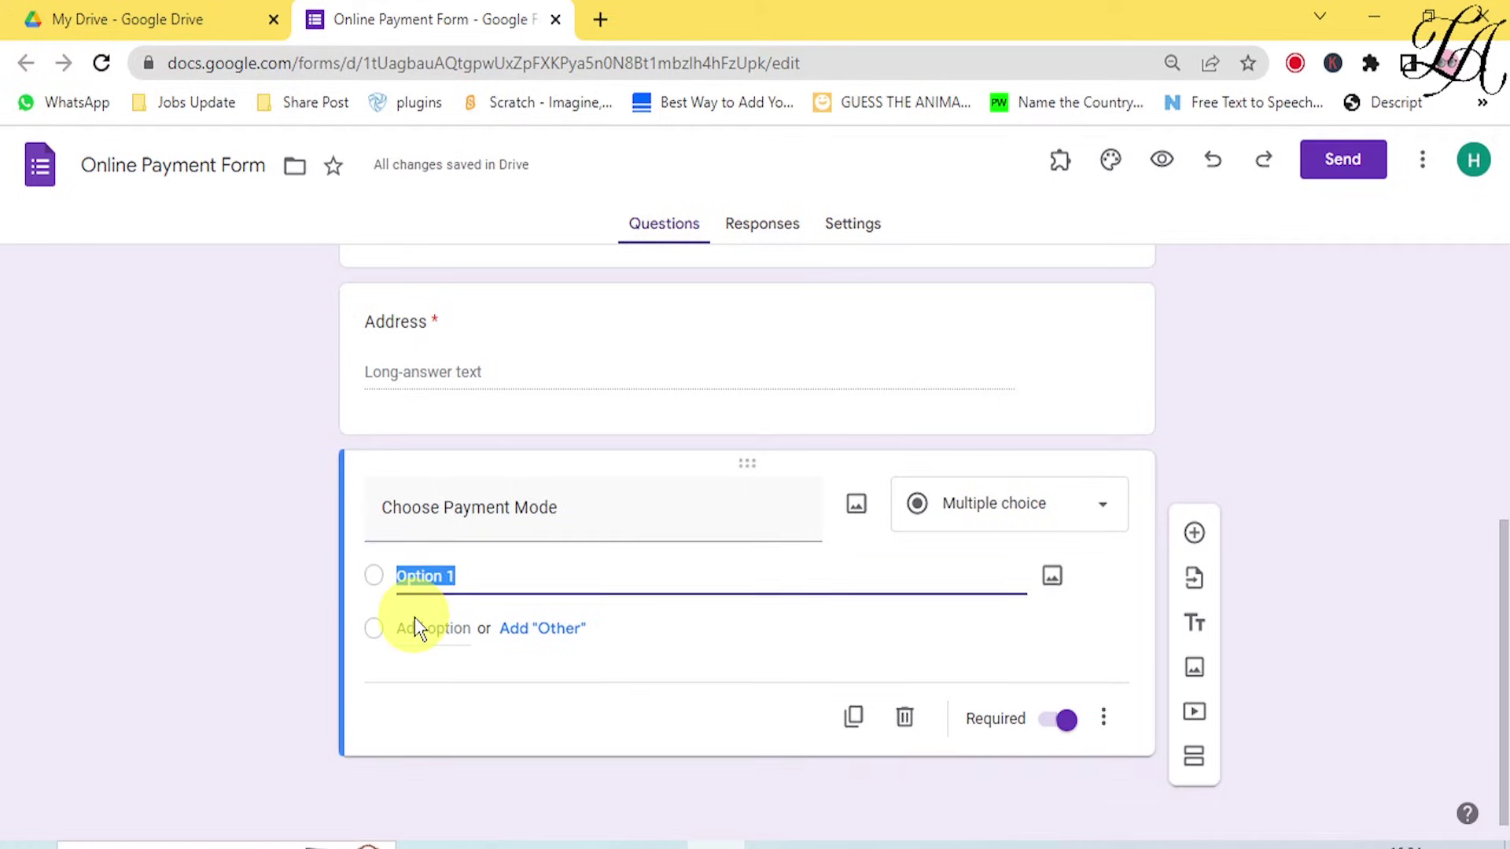
{"action": "type", "text": "ban"}
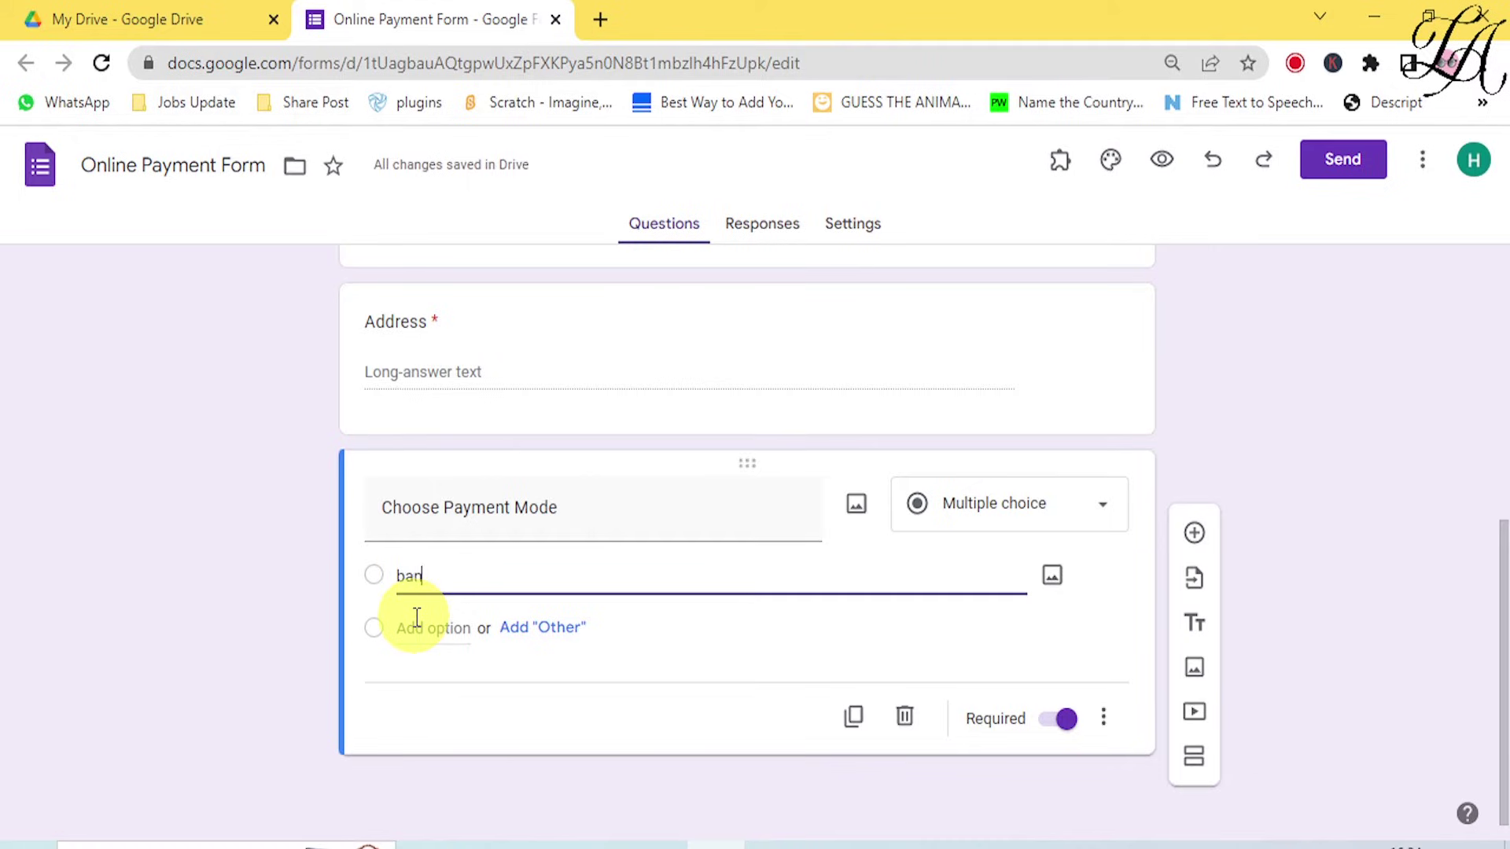
{"action": "type", "text": "k "}
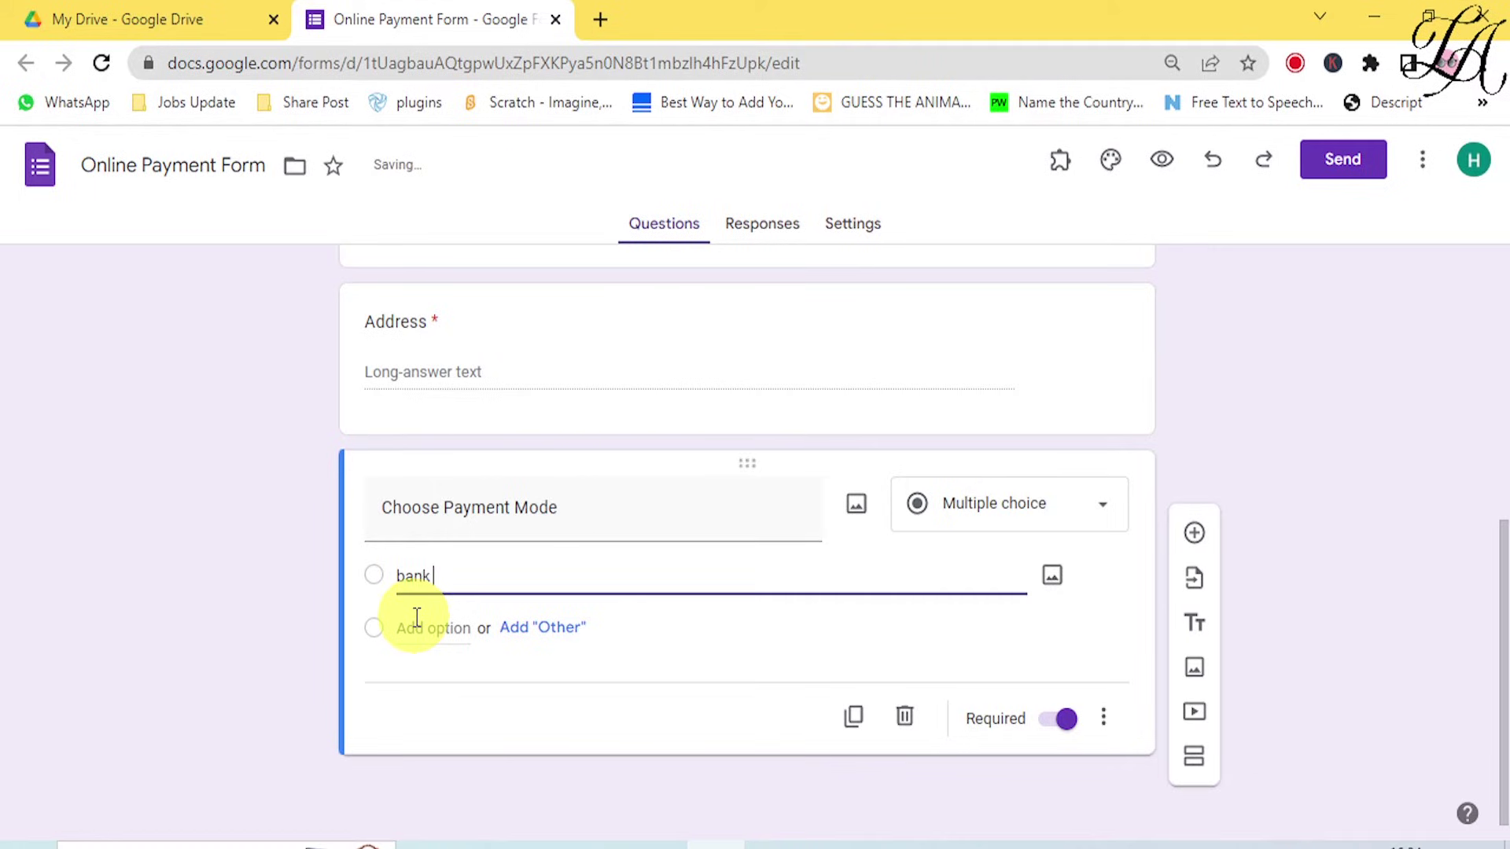
{"action": "type", "text": "Transfer"}
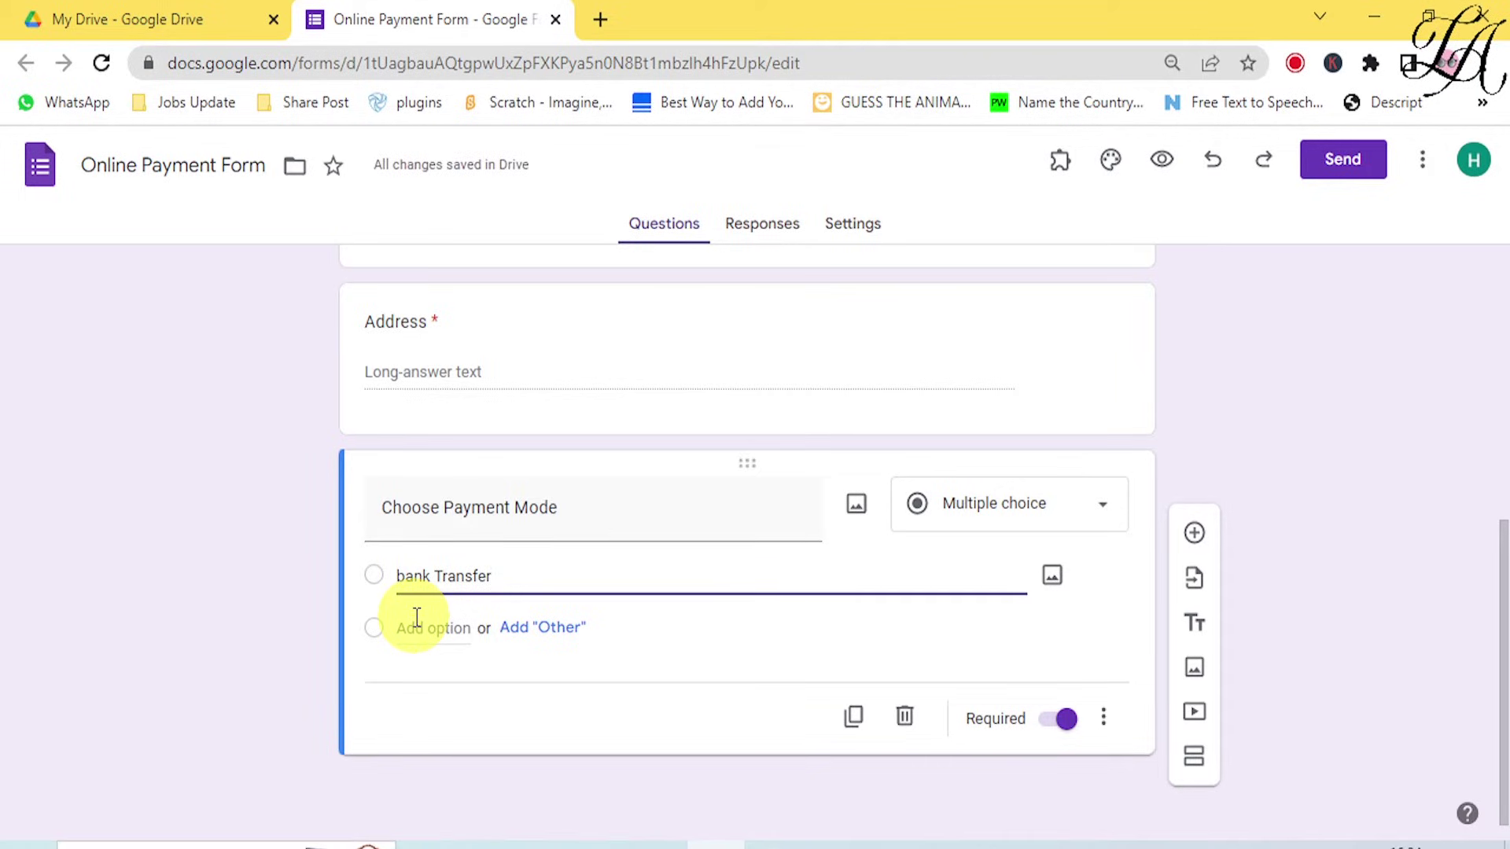
{"action": "type", "text": "(IMPS"}
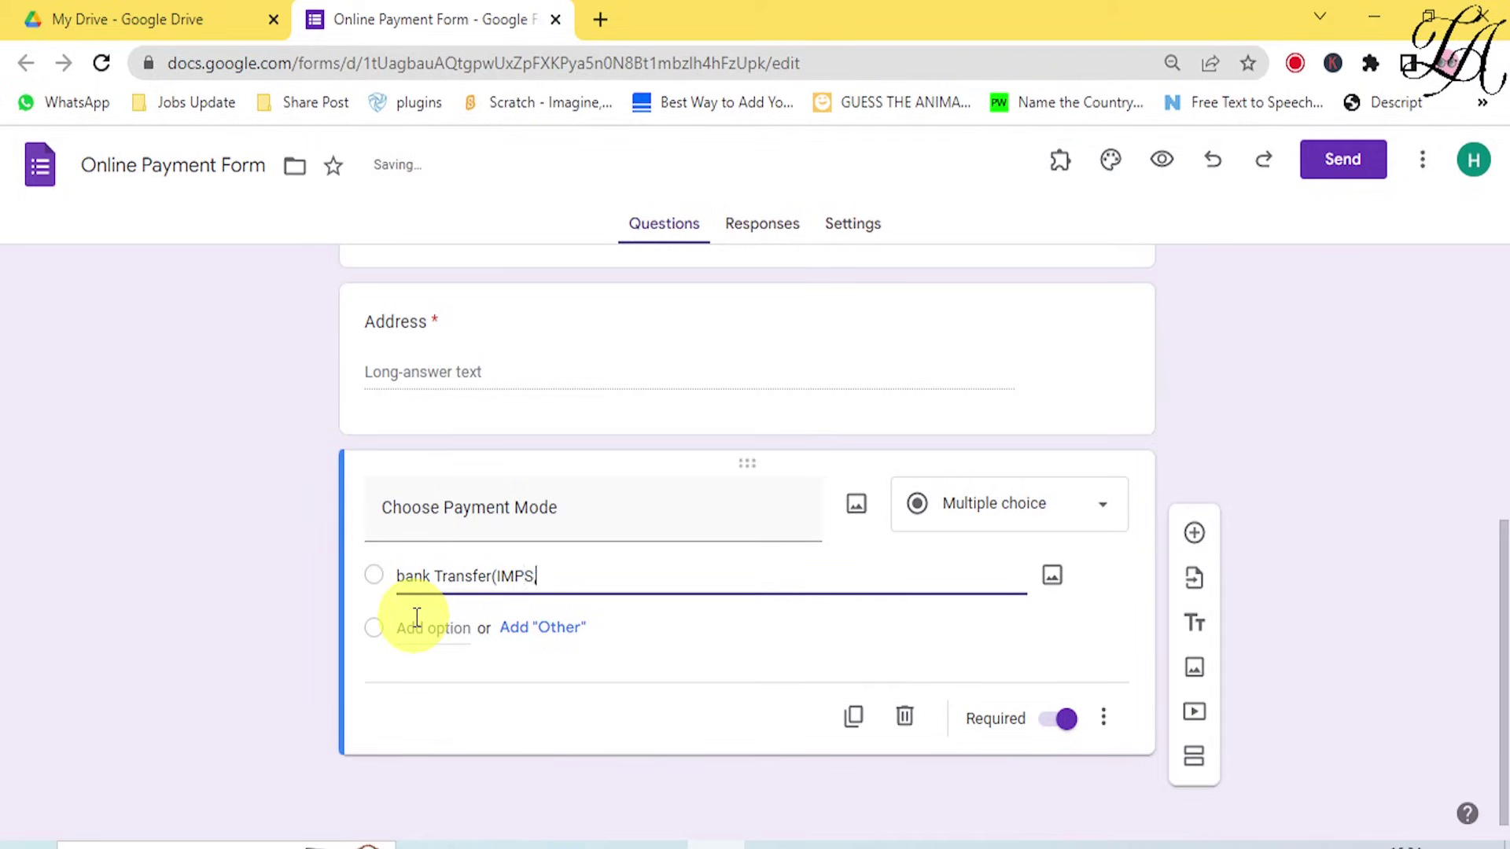
{"action": "type", "text": ",NEFT)"}
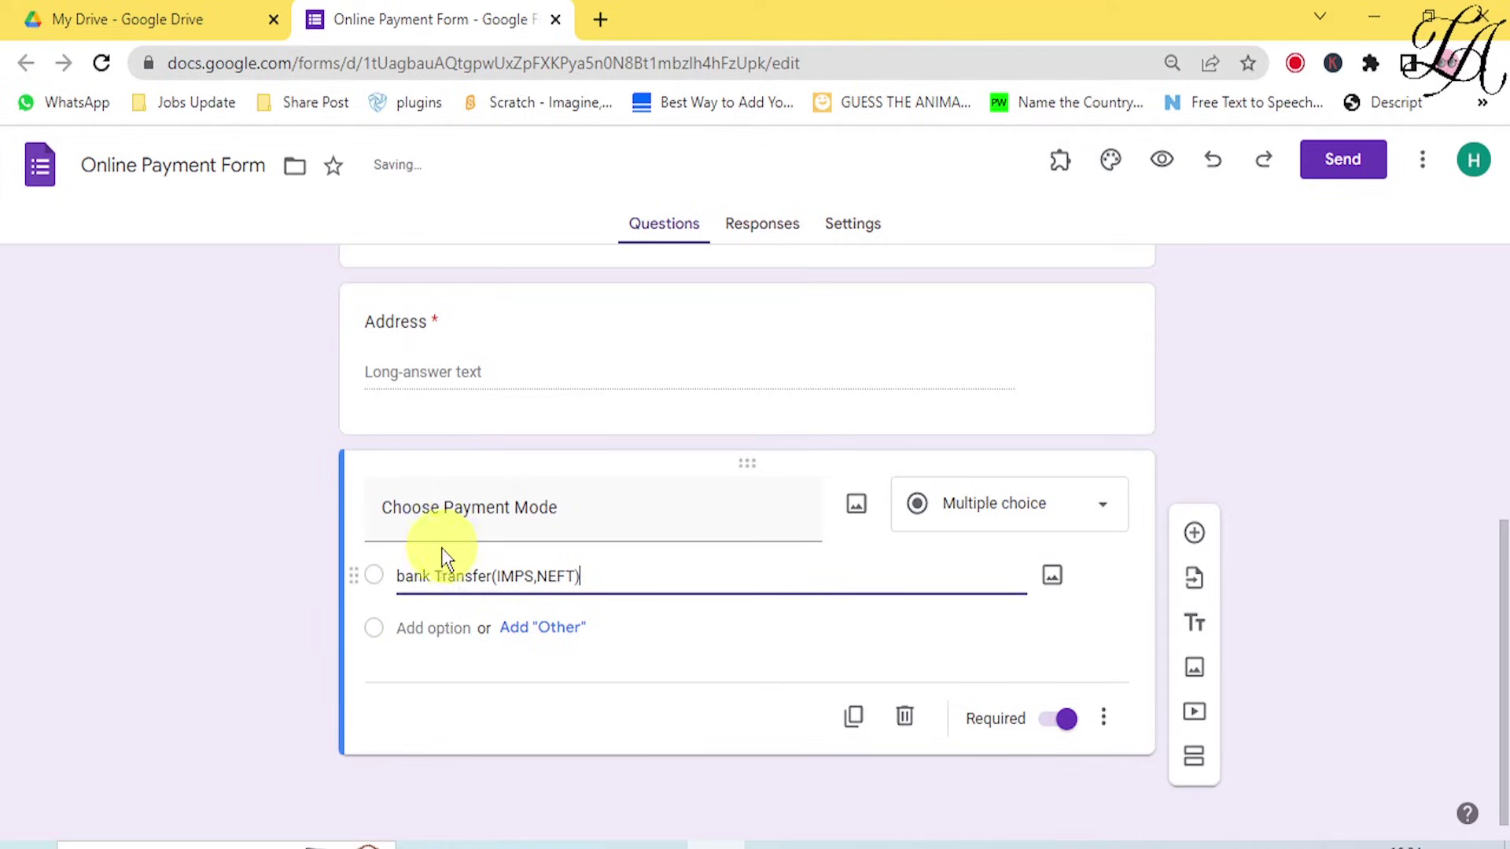
{"action": "left_click", "coordinate": [405, 576]}
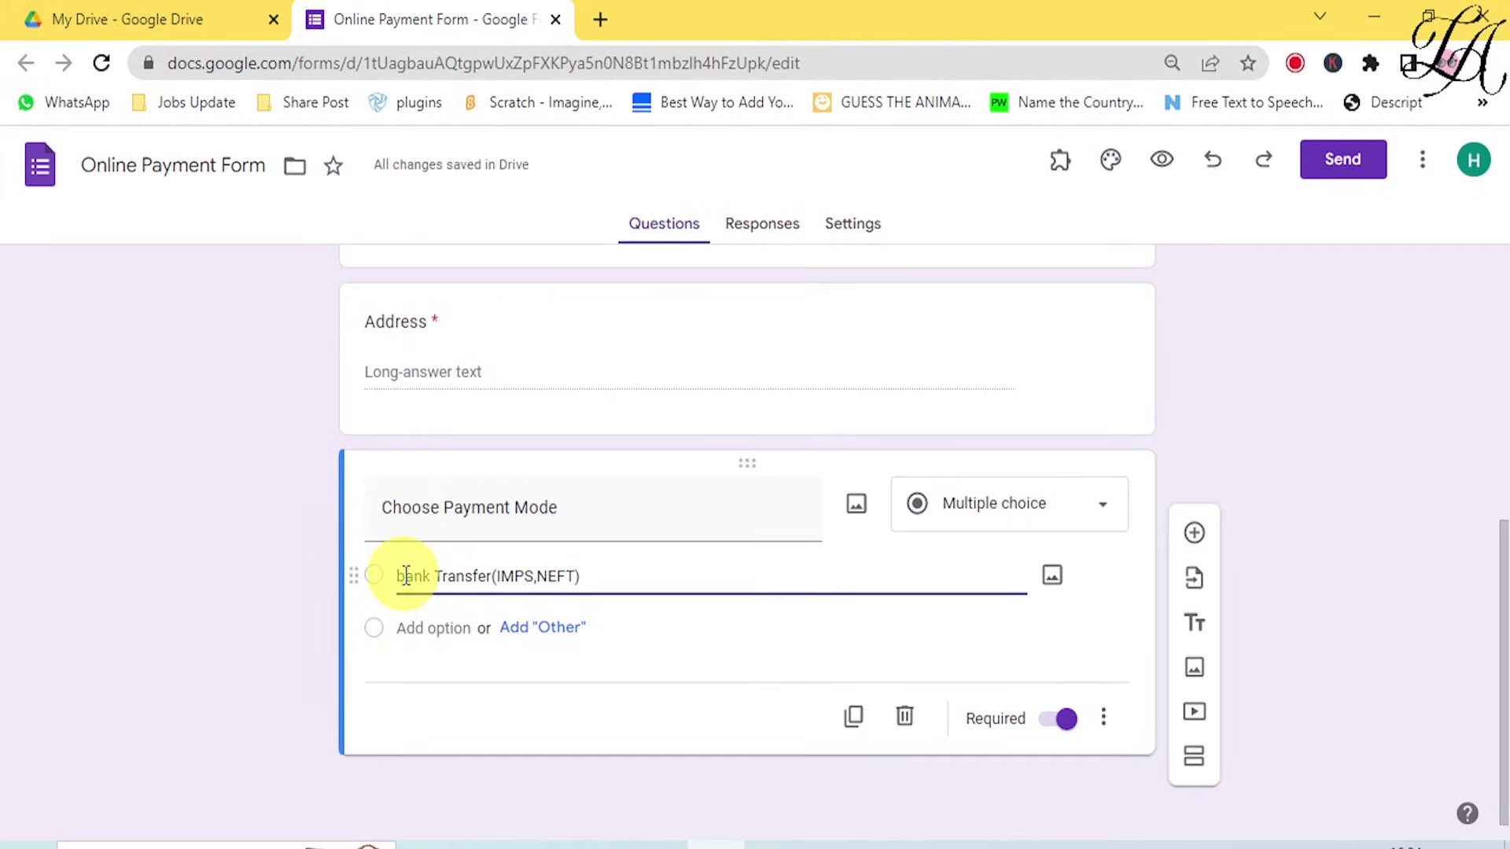
{"action": "key", "text": "BackSpace"}
{"action": "type", "text": "B"}
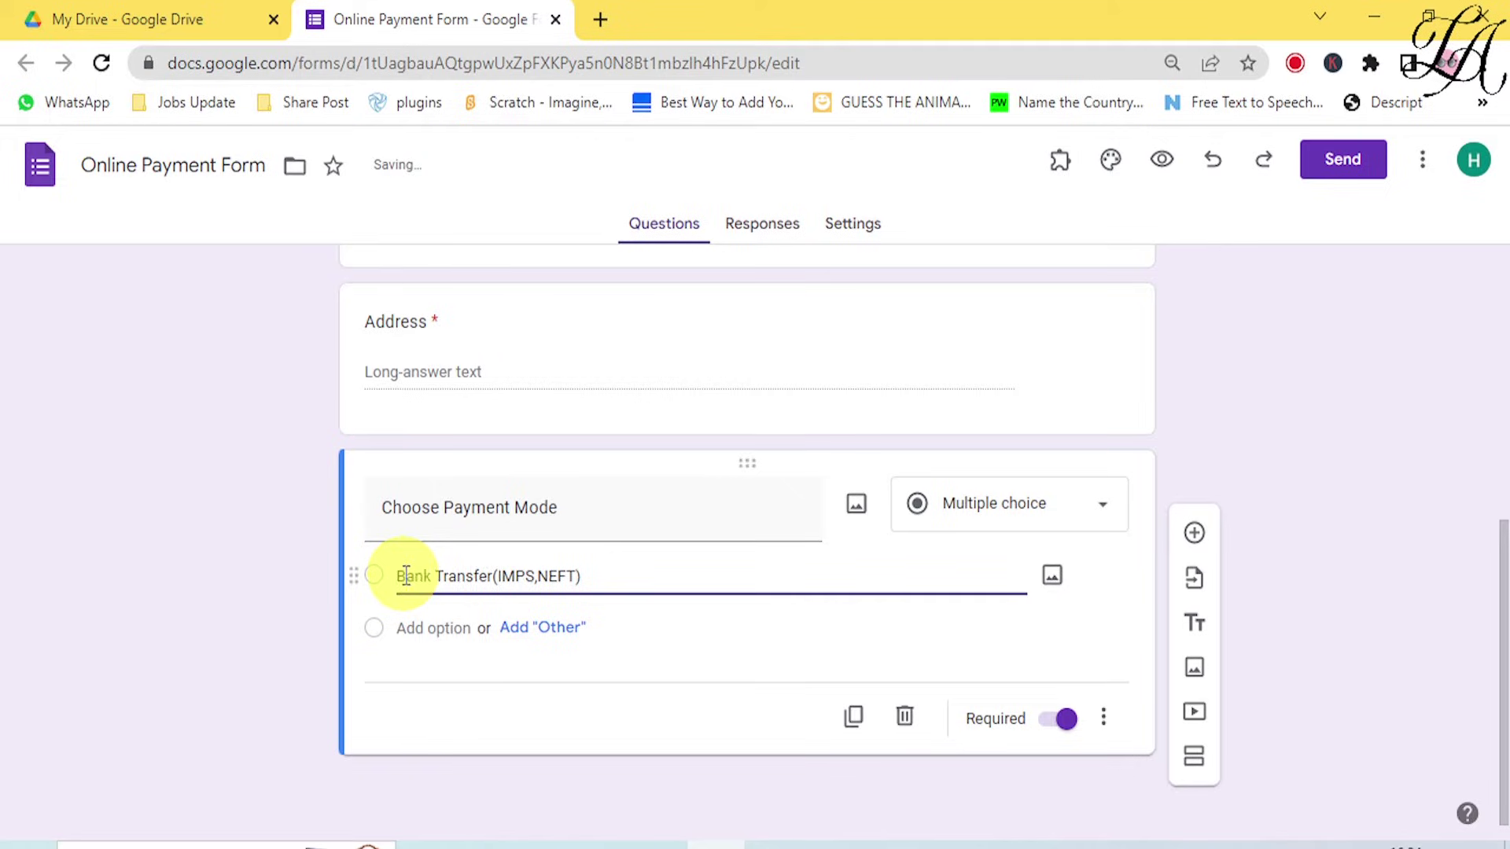
Add "UPI" as the second option of the Choose Payment Mode question.
{"action": "left_click", "coordinate": [415, 628]}
{"action": "type", "text": "U"}
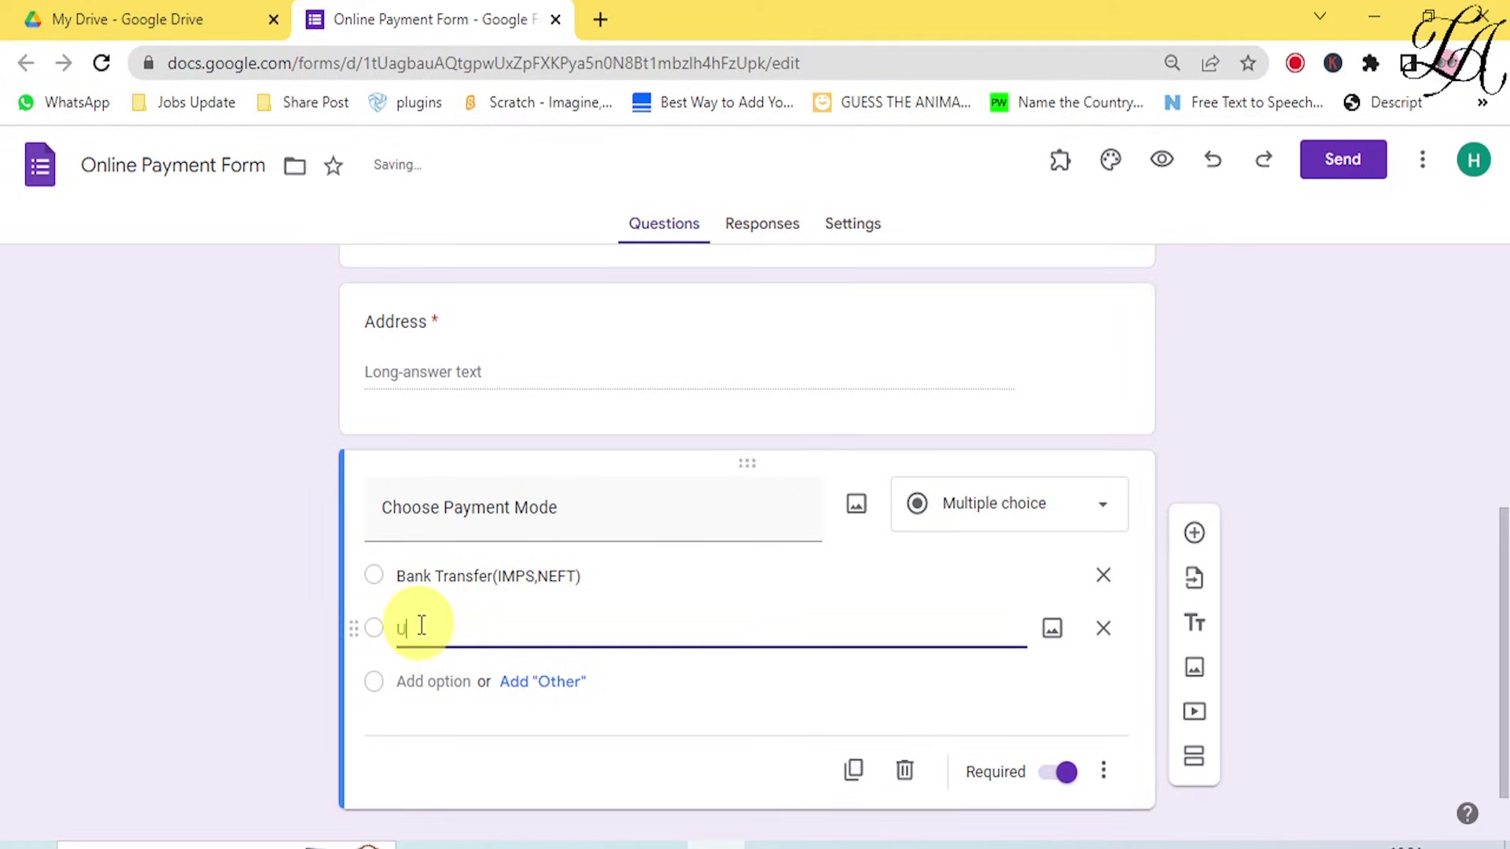
{"action": "type", "text": "PI"}
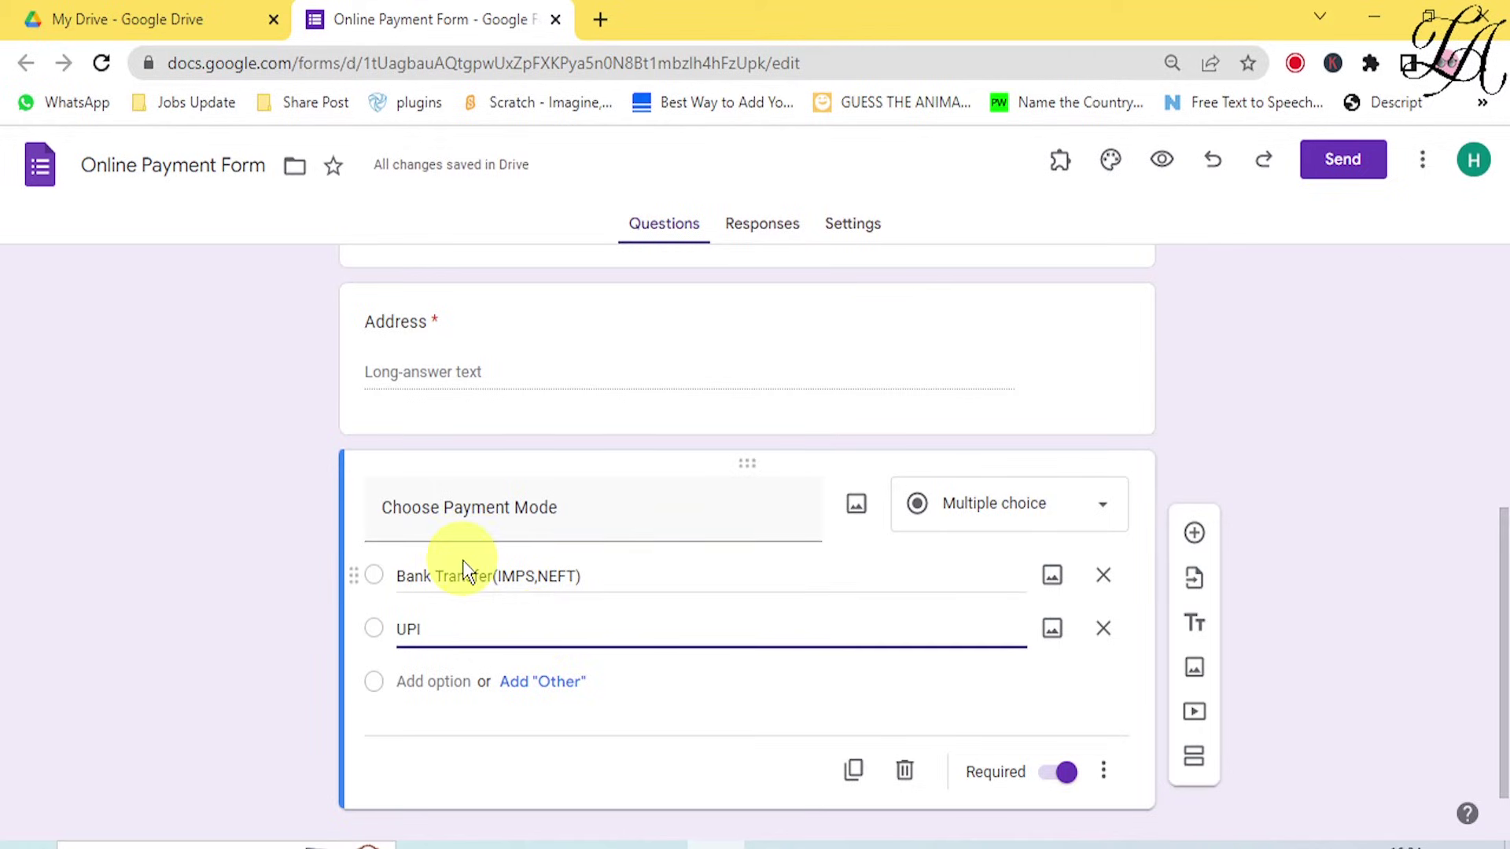
Add a new section after the Choose Payment Mode question and title it "BANK DETAILS".
{"action": "scroll", "coordinate": [463, 560], "scroll_direction": "down", "scroll_amount": 1}
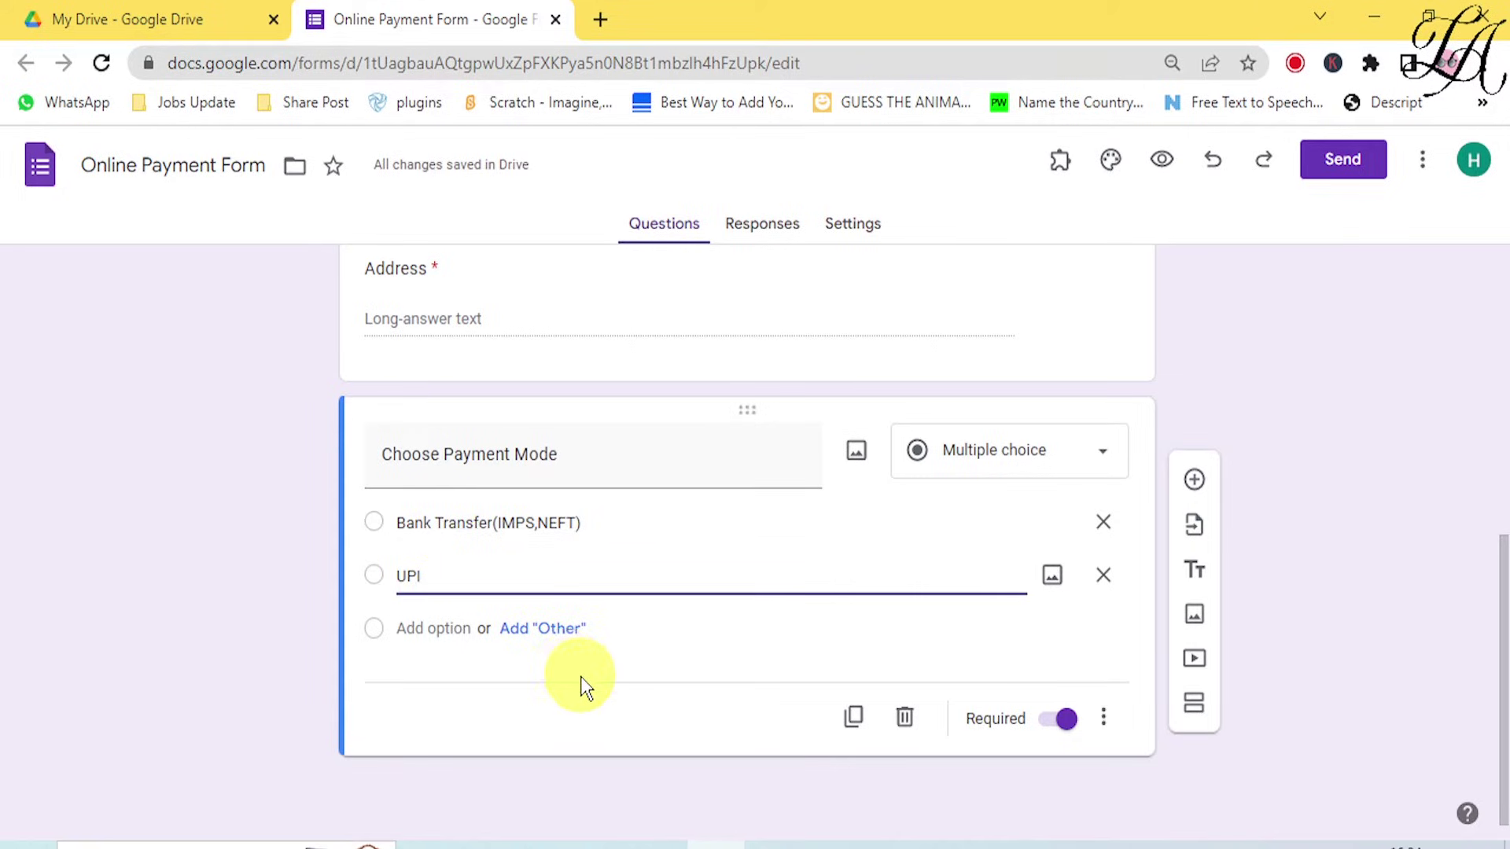
{"action": "left_click", "coordinate": [1195, 708]}
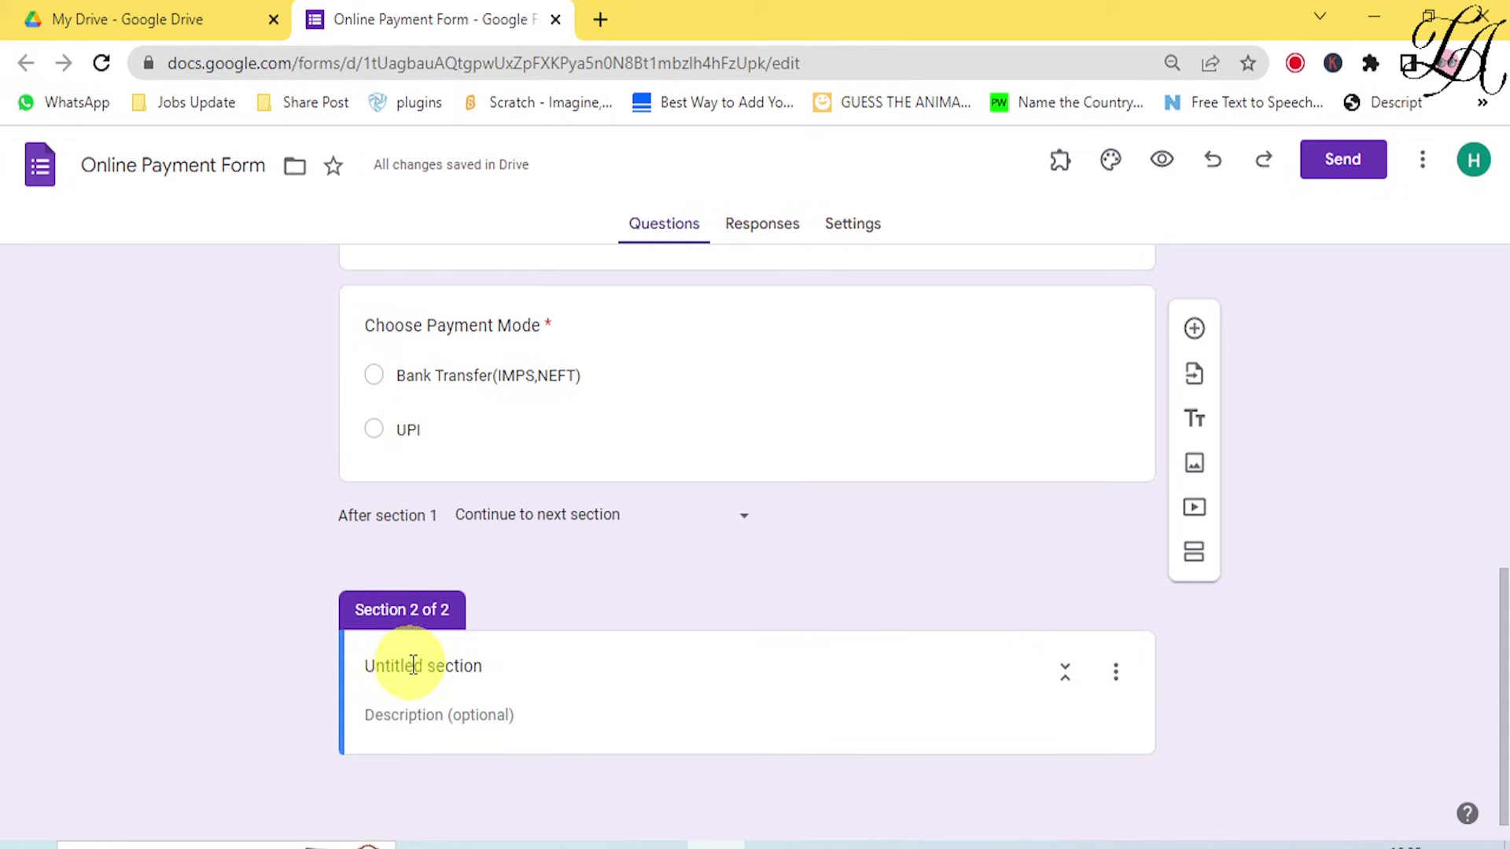
{"action": "left_click", "coordinate": [412, 663]}
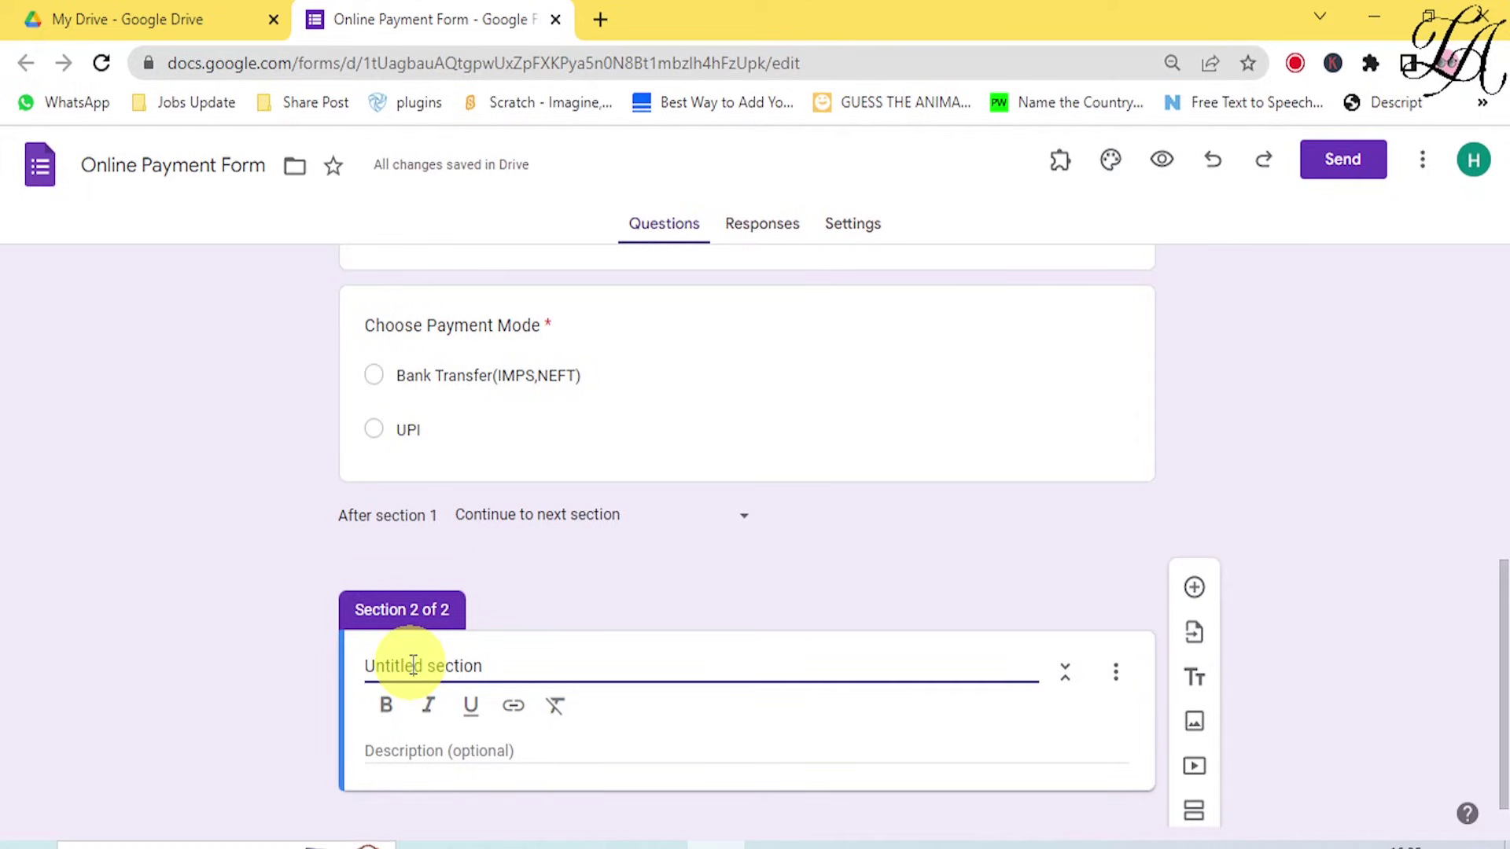
{"action": "type", "text": "BANK D"}
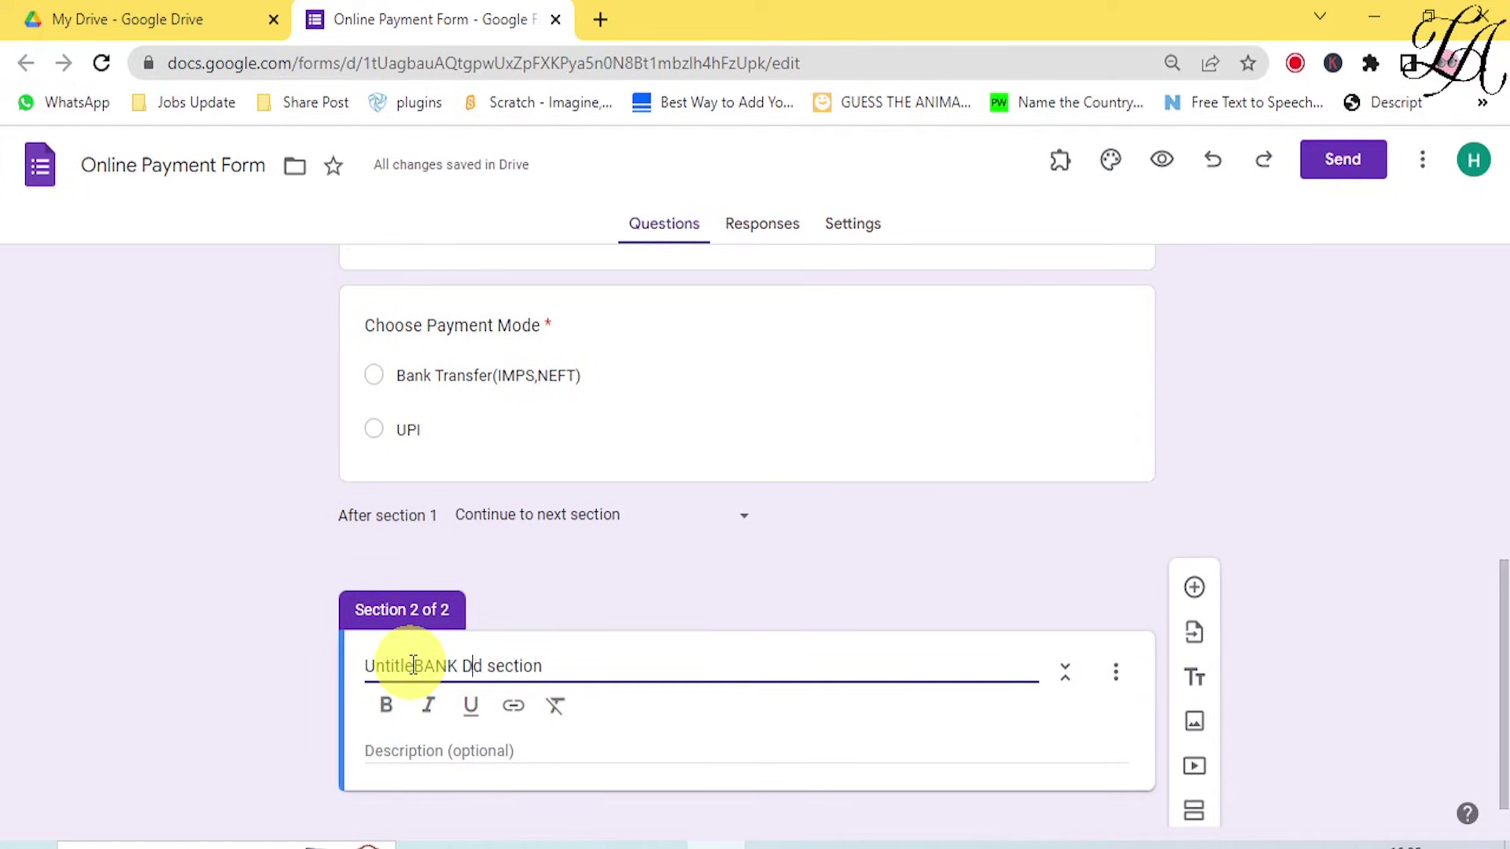
{"action": "type", "text": "ETAILS"}
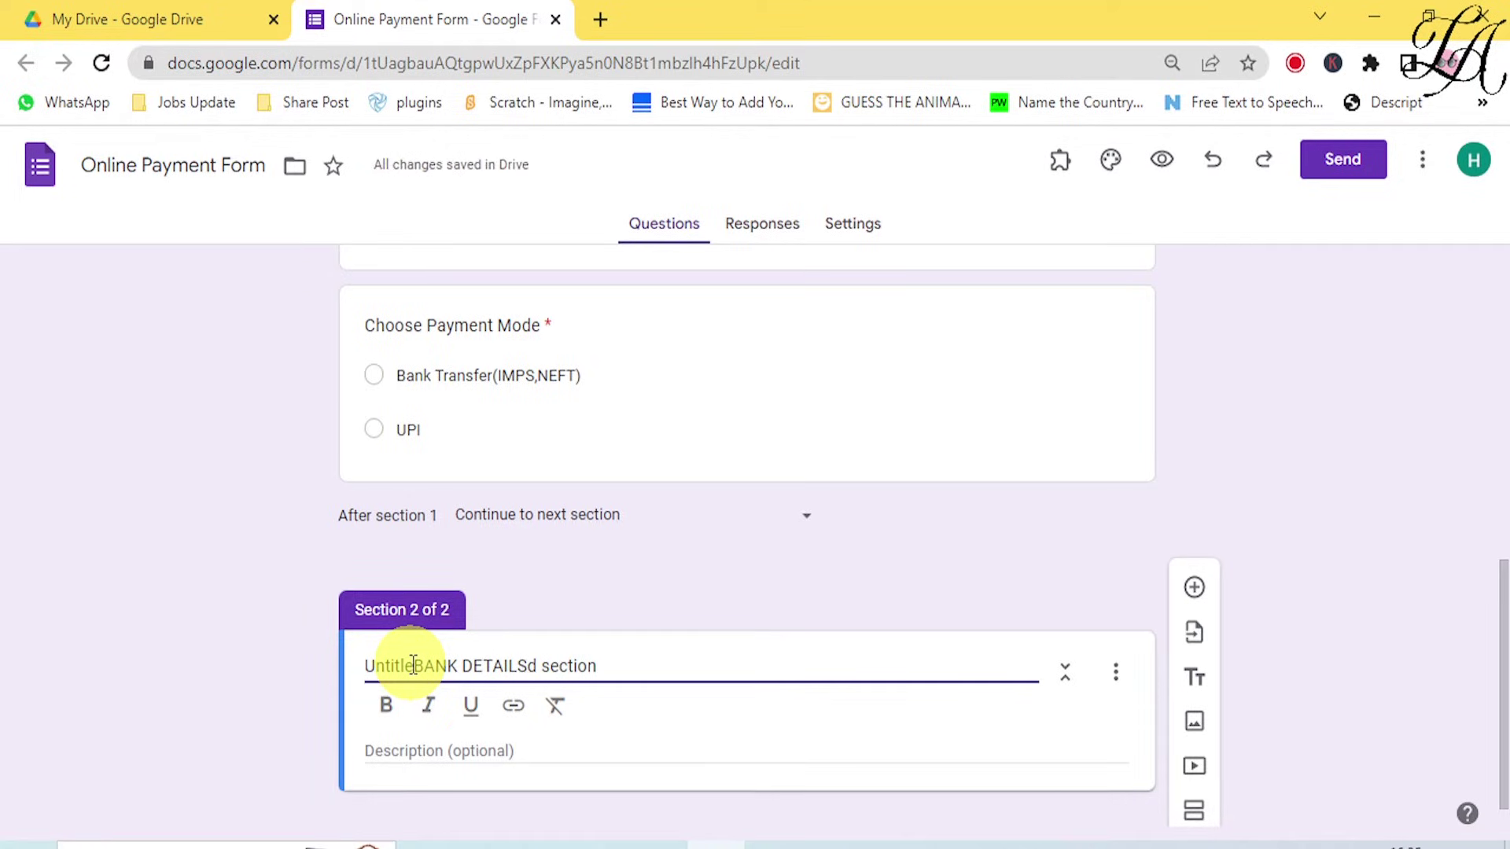
{"action": "left_click_drag", "start_coordinate": [617, 665], "coordinate": [277, 709]}
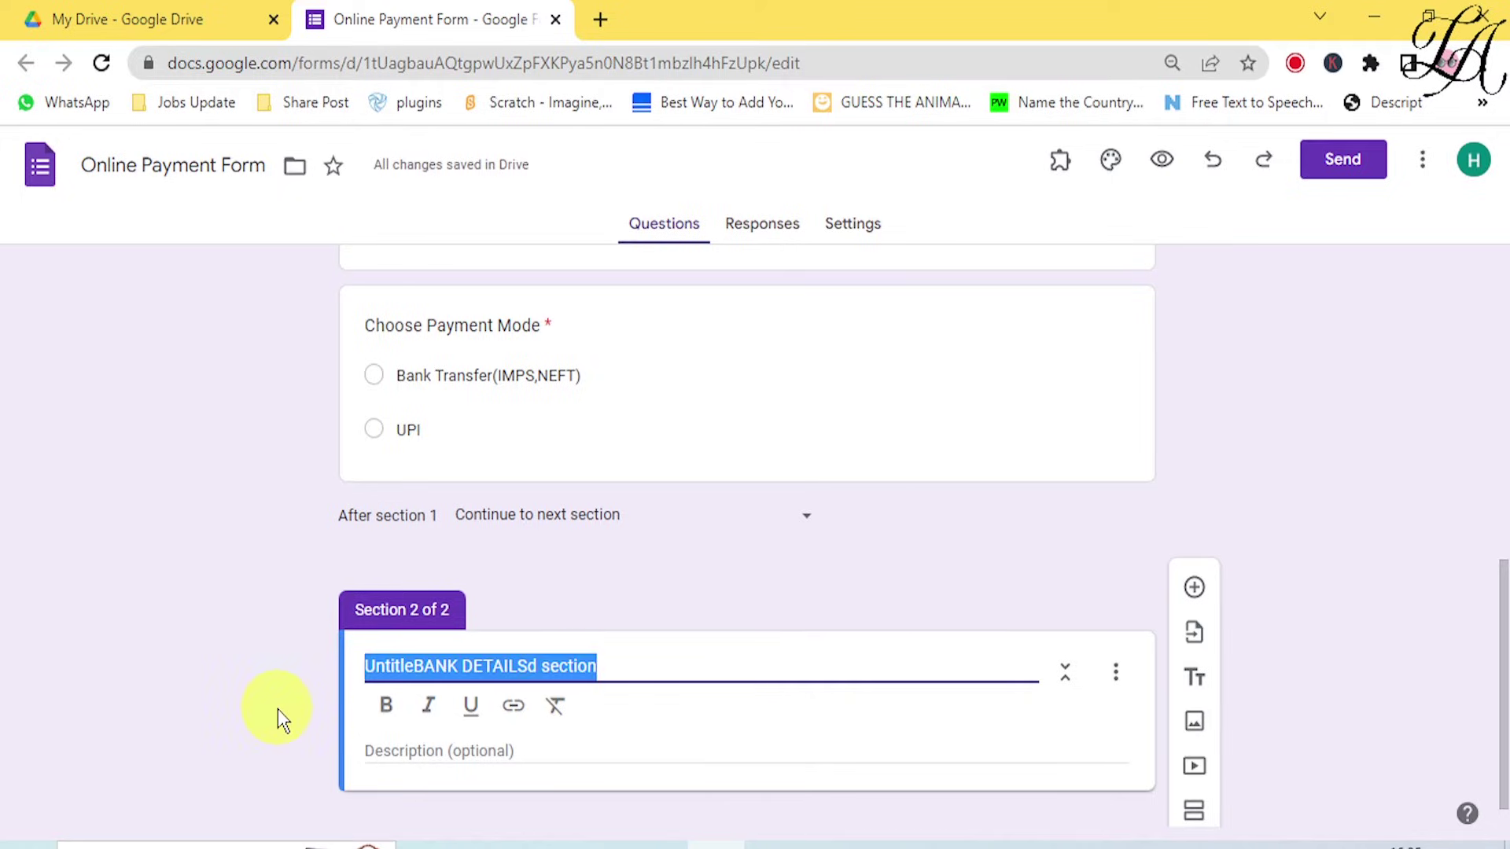
{"action": "type", "text": "BANK "}
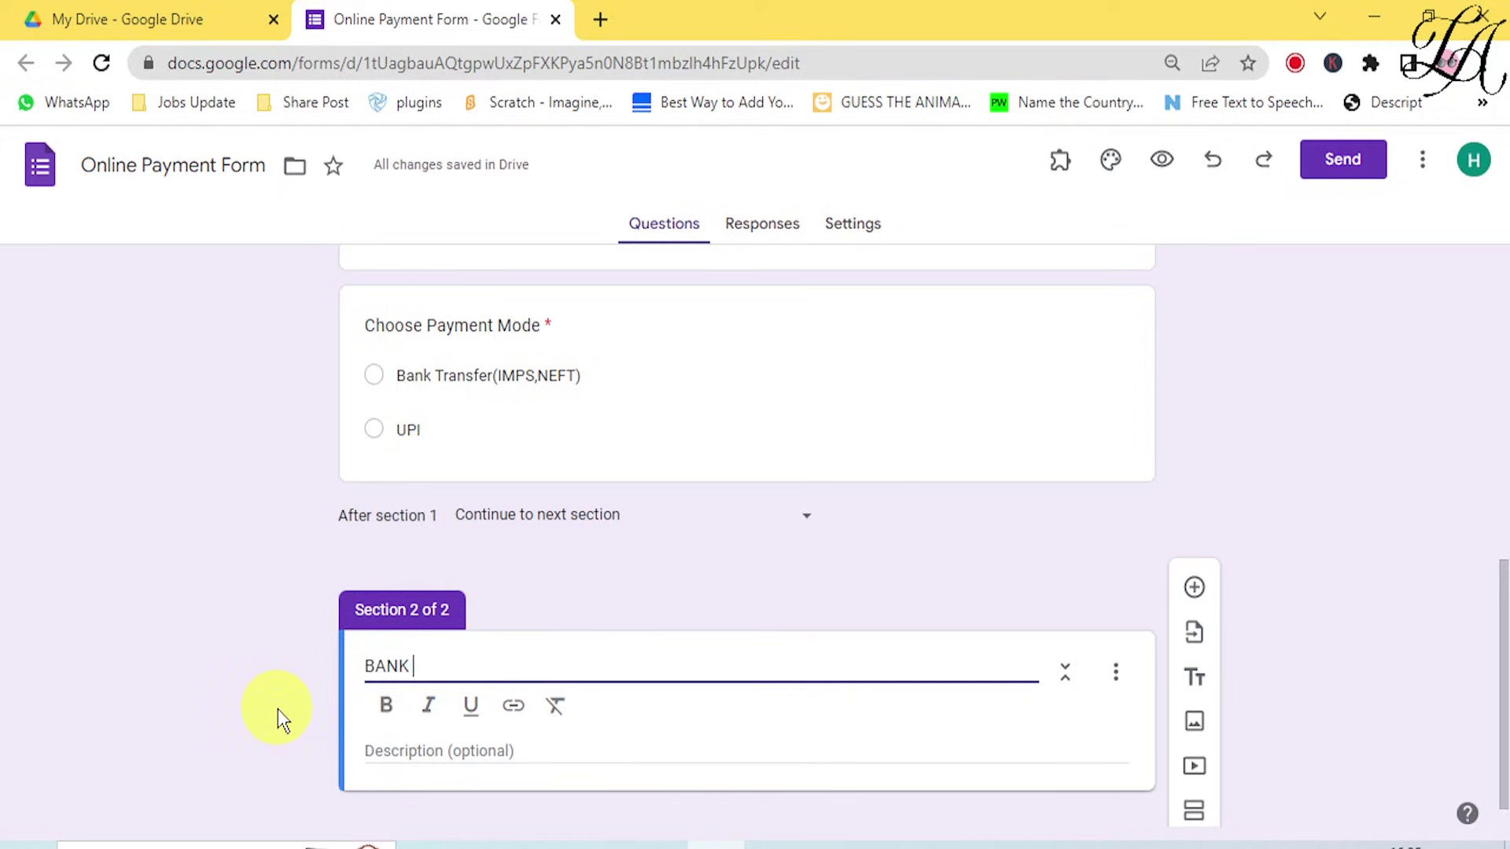
{"action": "type", "text": "DETAILS"}
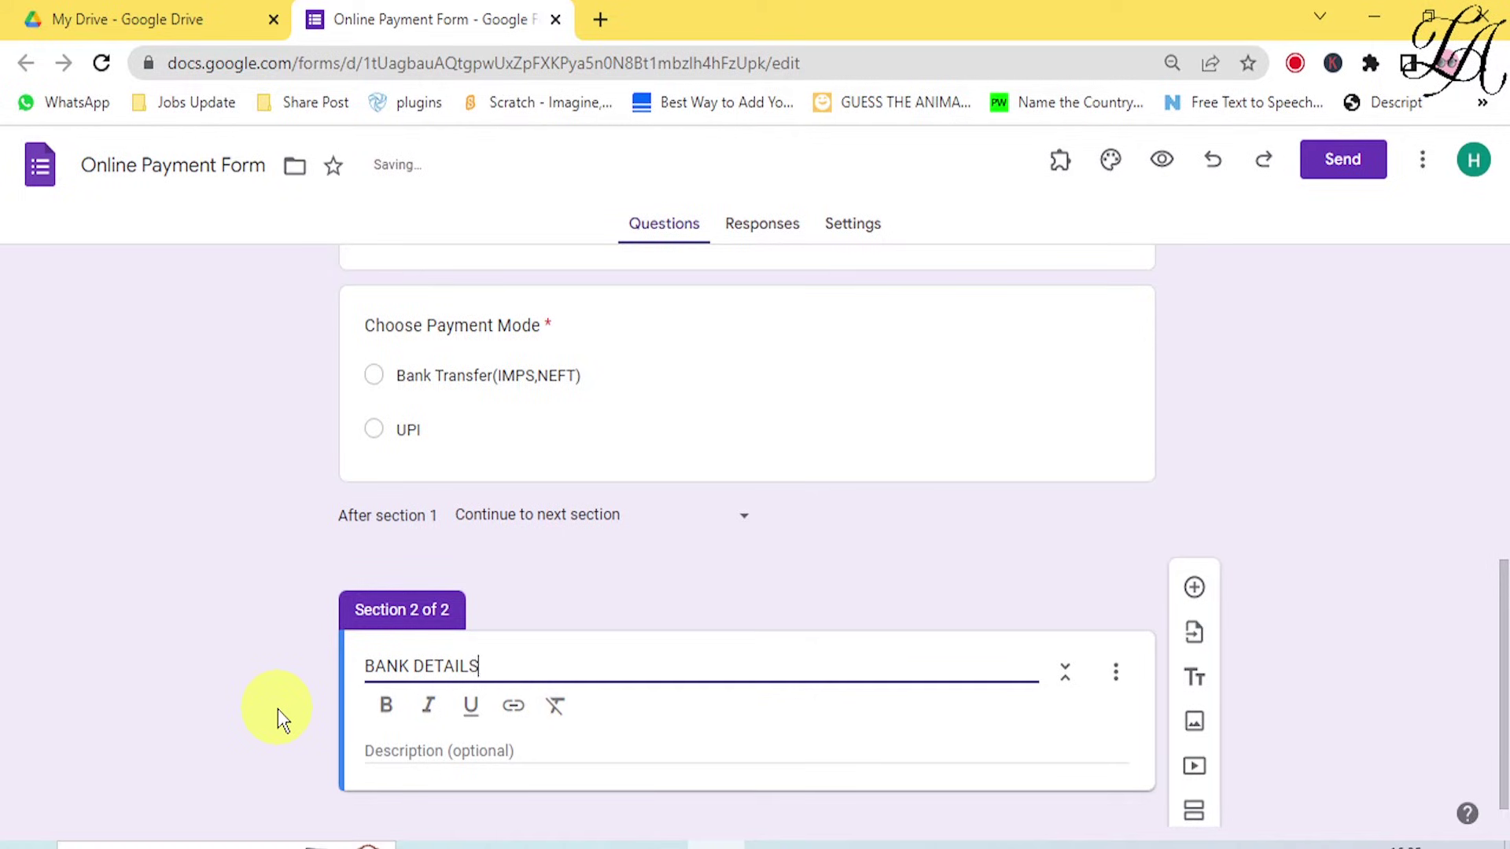
Fill the BANK DETAILS description with three lines: "BANK NAME: PNB", "A/C NO :" followed by the account number, and "IFSC CODE: PNB4444444".
{"action": "left_click", "coordinate": [421, 754]}
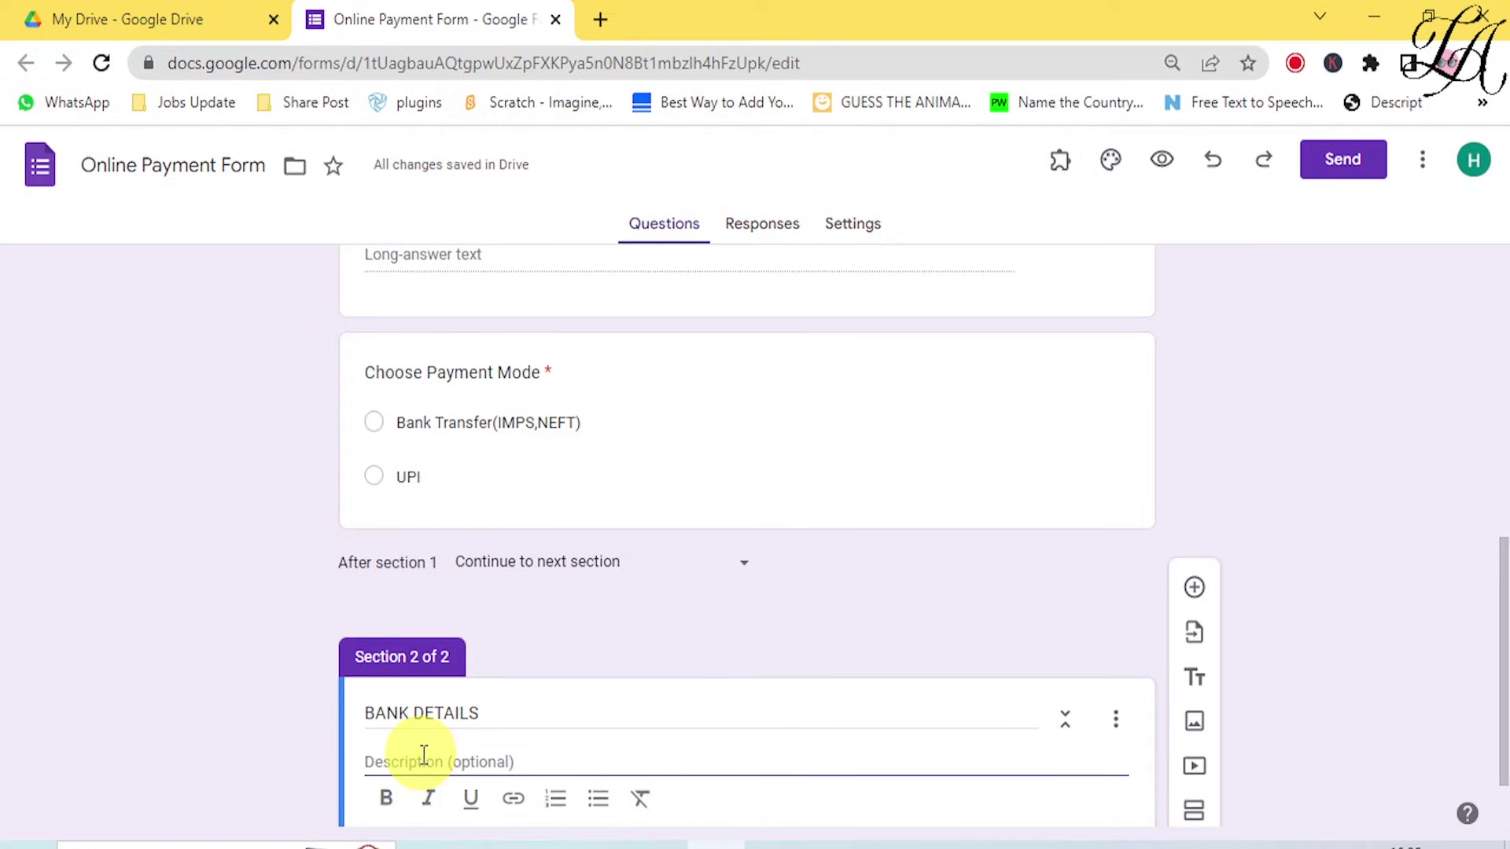
{"action": "type", "text": "BA"}
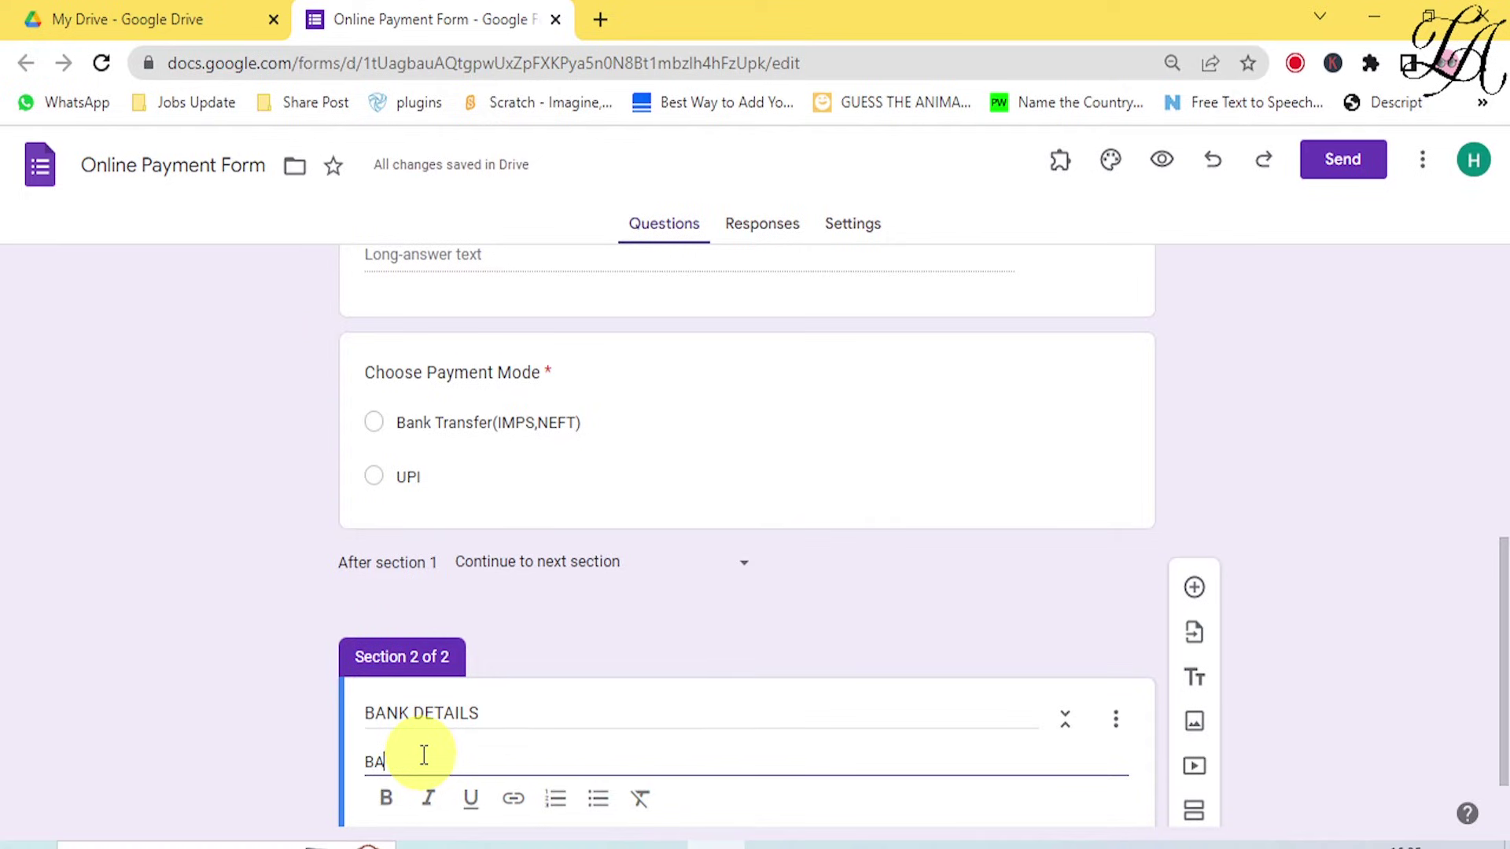
{"action": "type", "text": "NK NAME"}
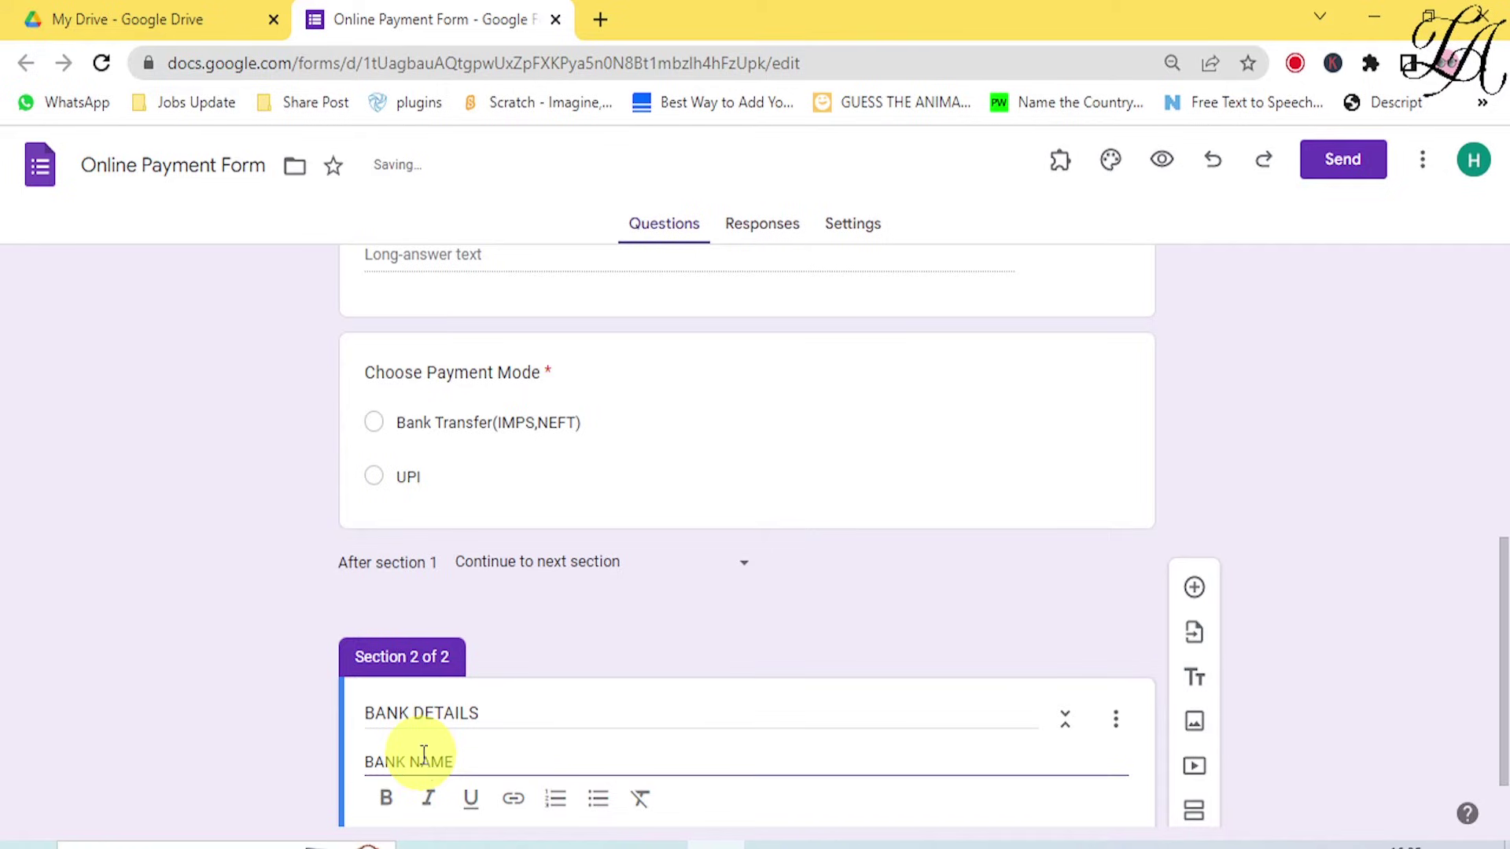
{"action": "type", "text": ": PNB"}
{"action": "key", "text": "Return"}
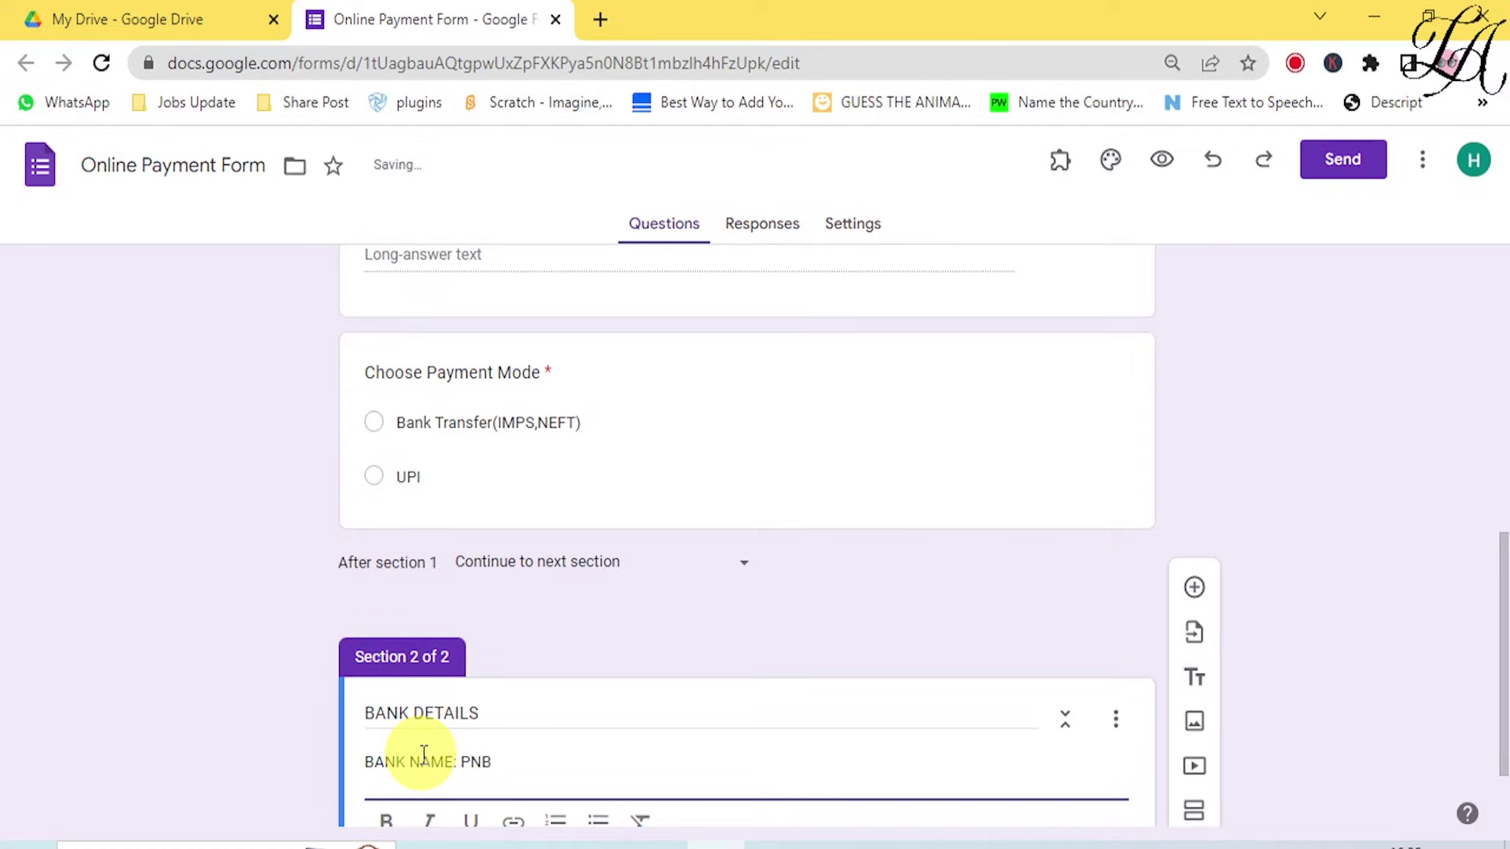
{"action": "type", "text": "A/C NO"}
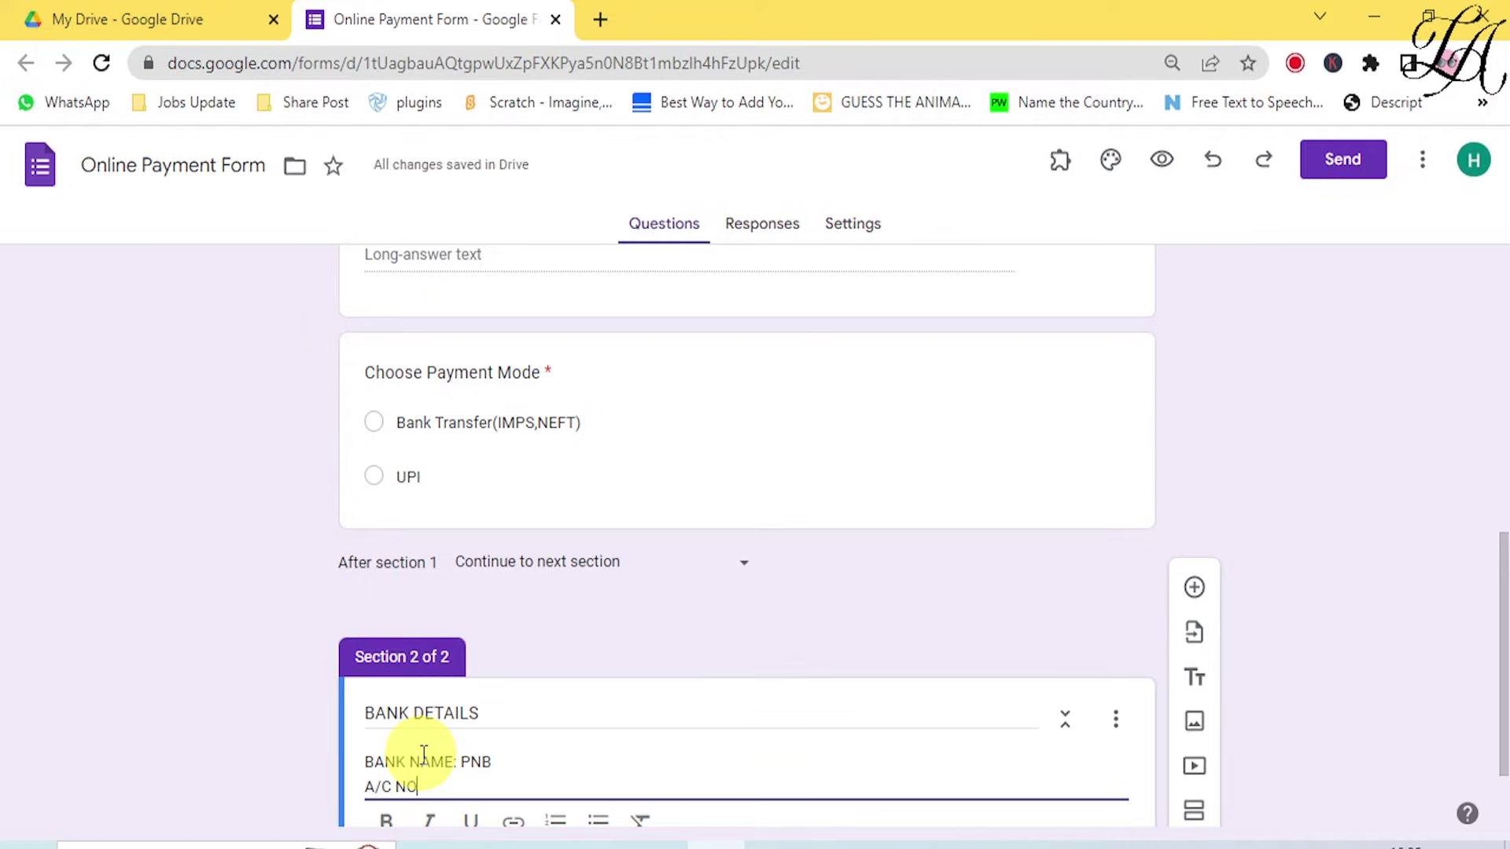
{"action": "type", "text": " :"}
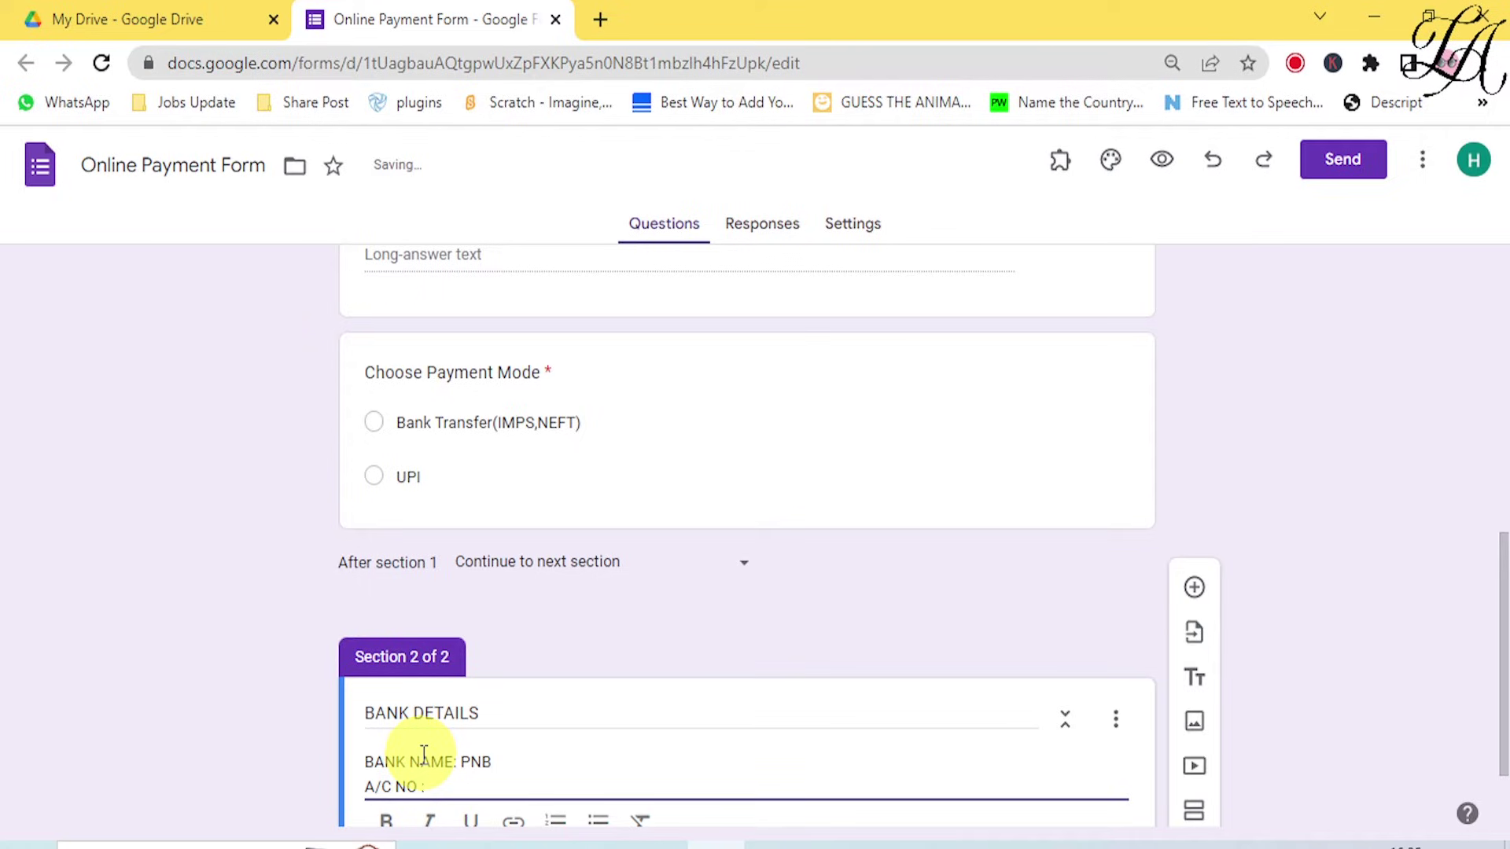
{"action": "type", "text": "222222222"}
{"action": "key", "text": "Return"}
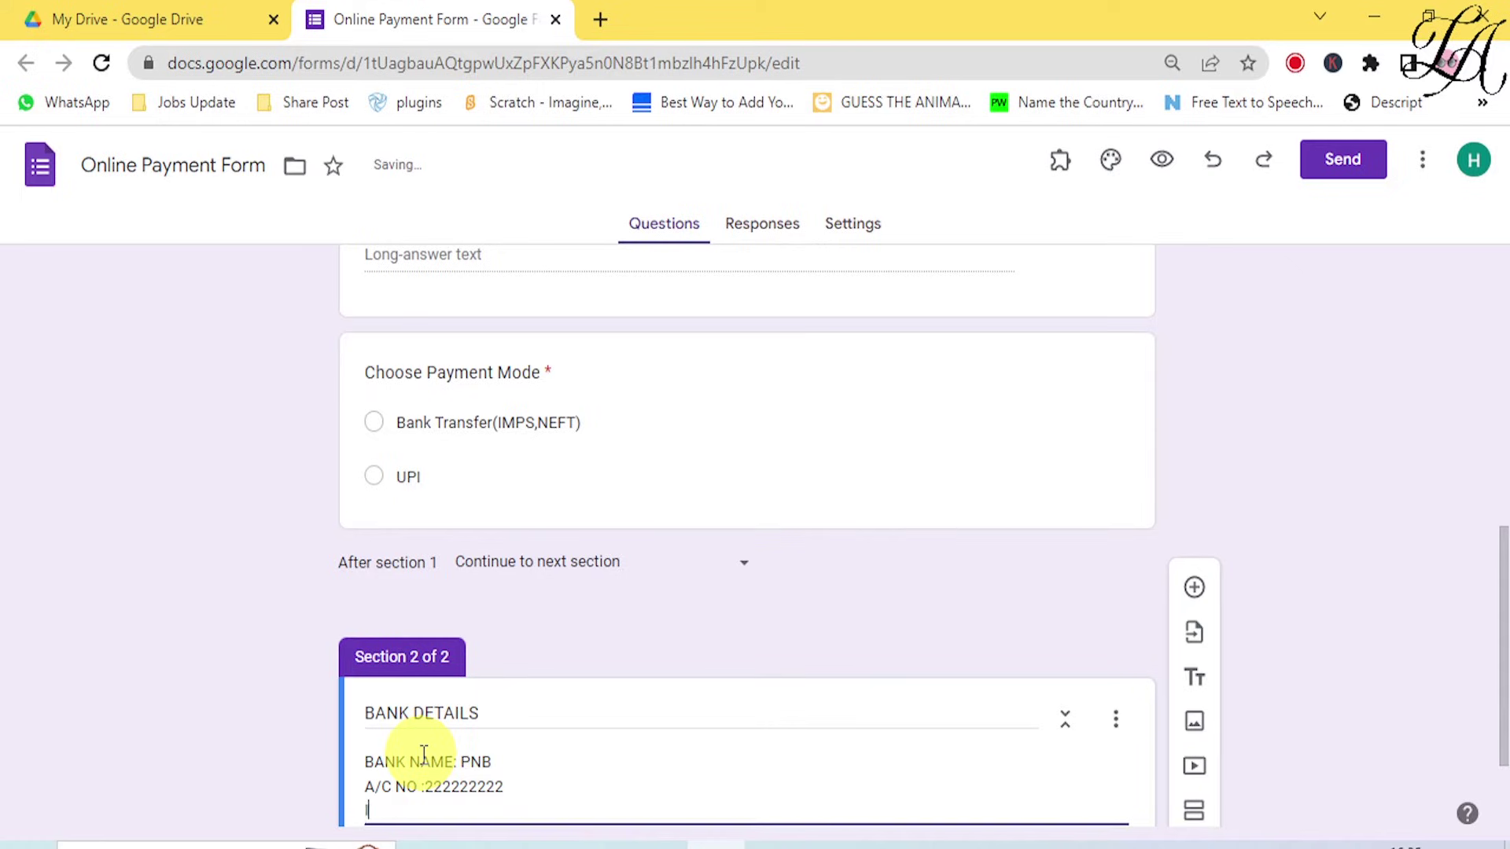
{"action": "type", "text": "IFSC CODE: PNB4444444"}
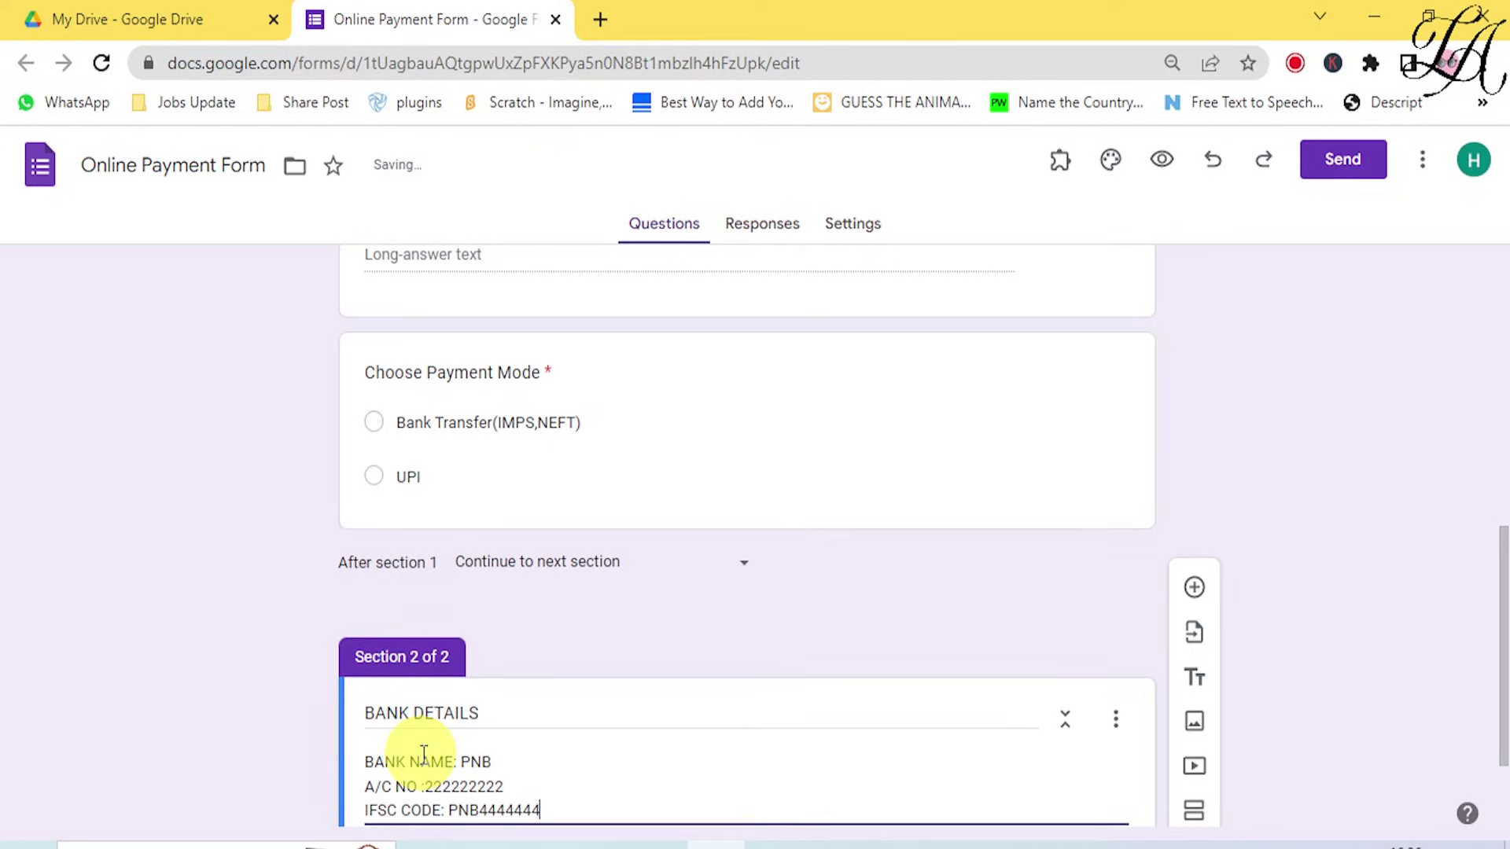
Add a question titled "PAYMENT PROOF" to the BANK DETAILS section.
{"action": "scroll", "coordinate": [429, 759], "scroll_direction": "down", "scroll_amount": 2}
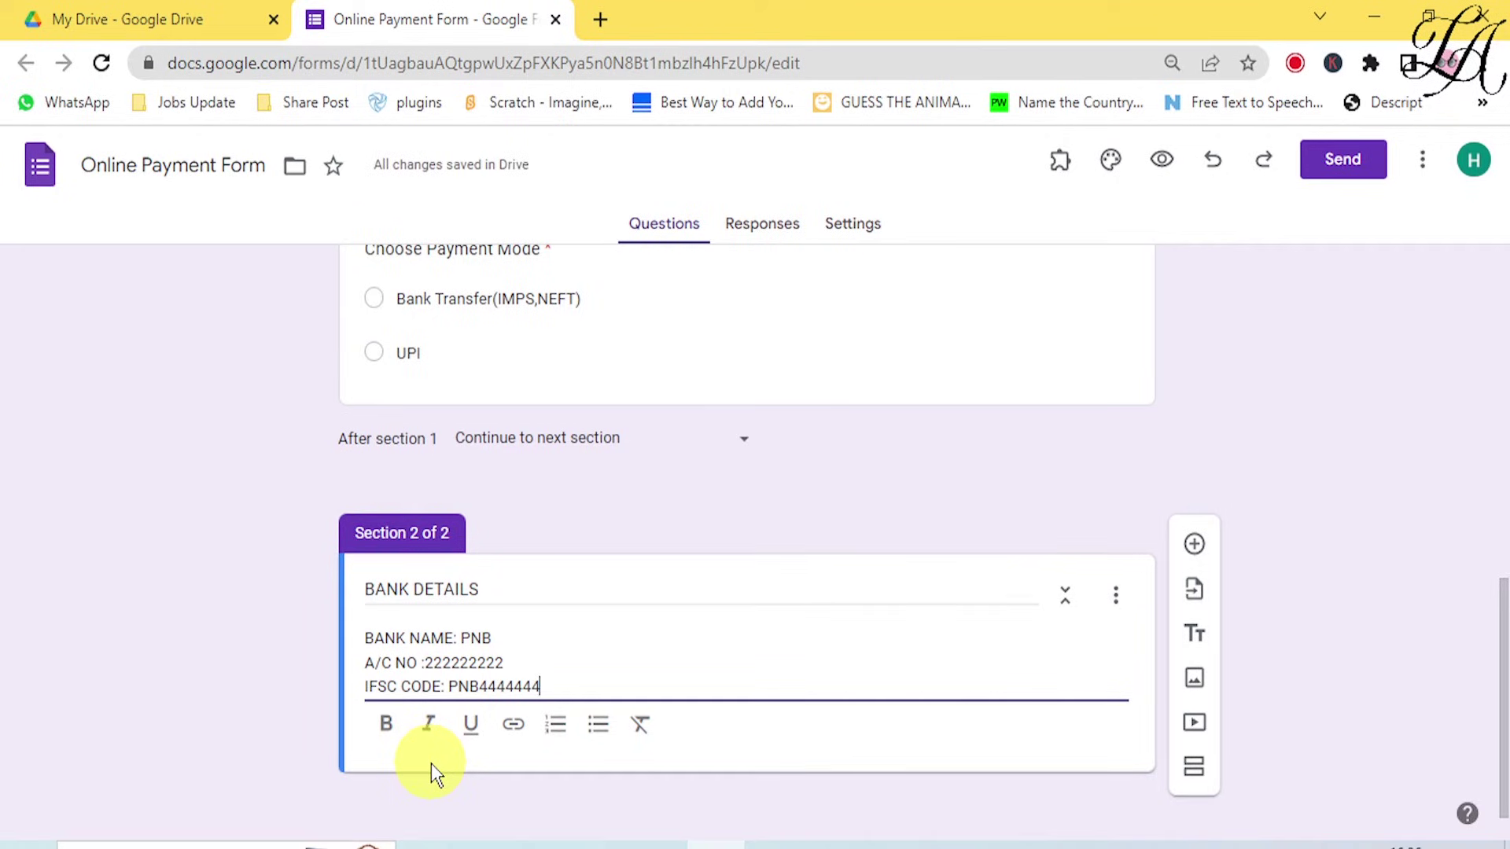
{"action": "left_click", "coordinate": [1194, 553]}
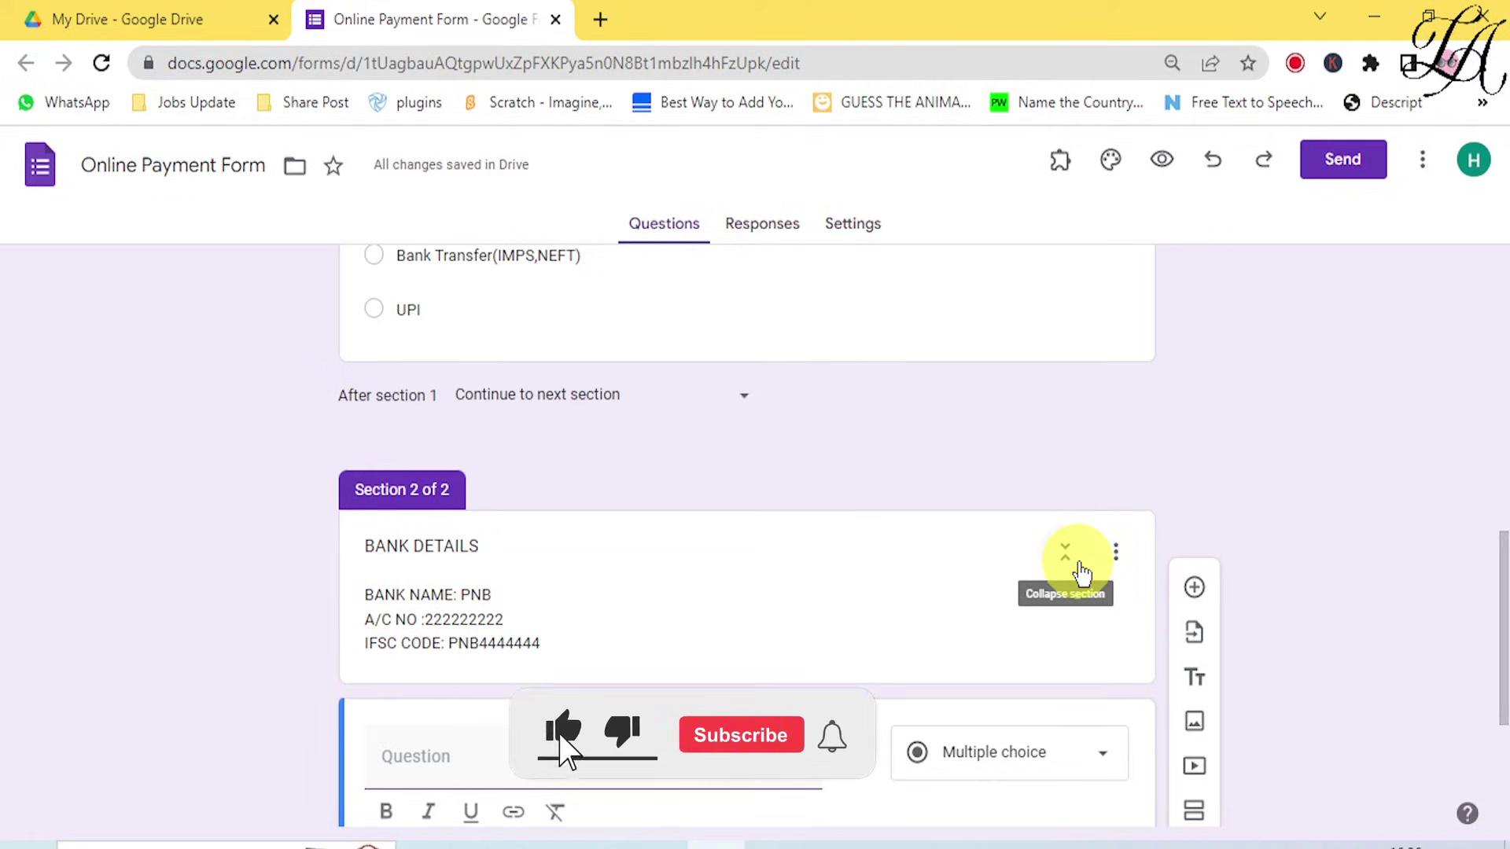
{"action": "type", "text": "PAYMEN"}
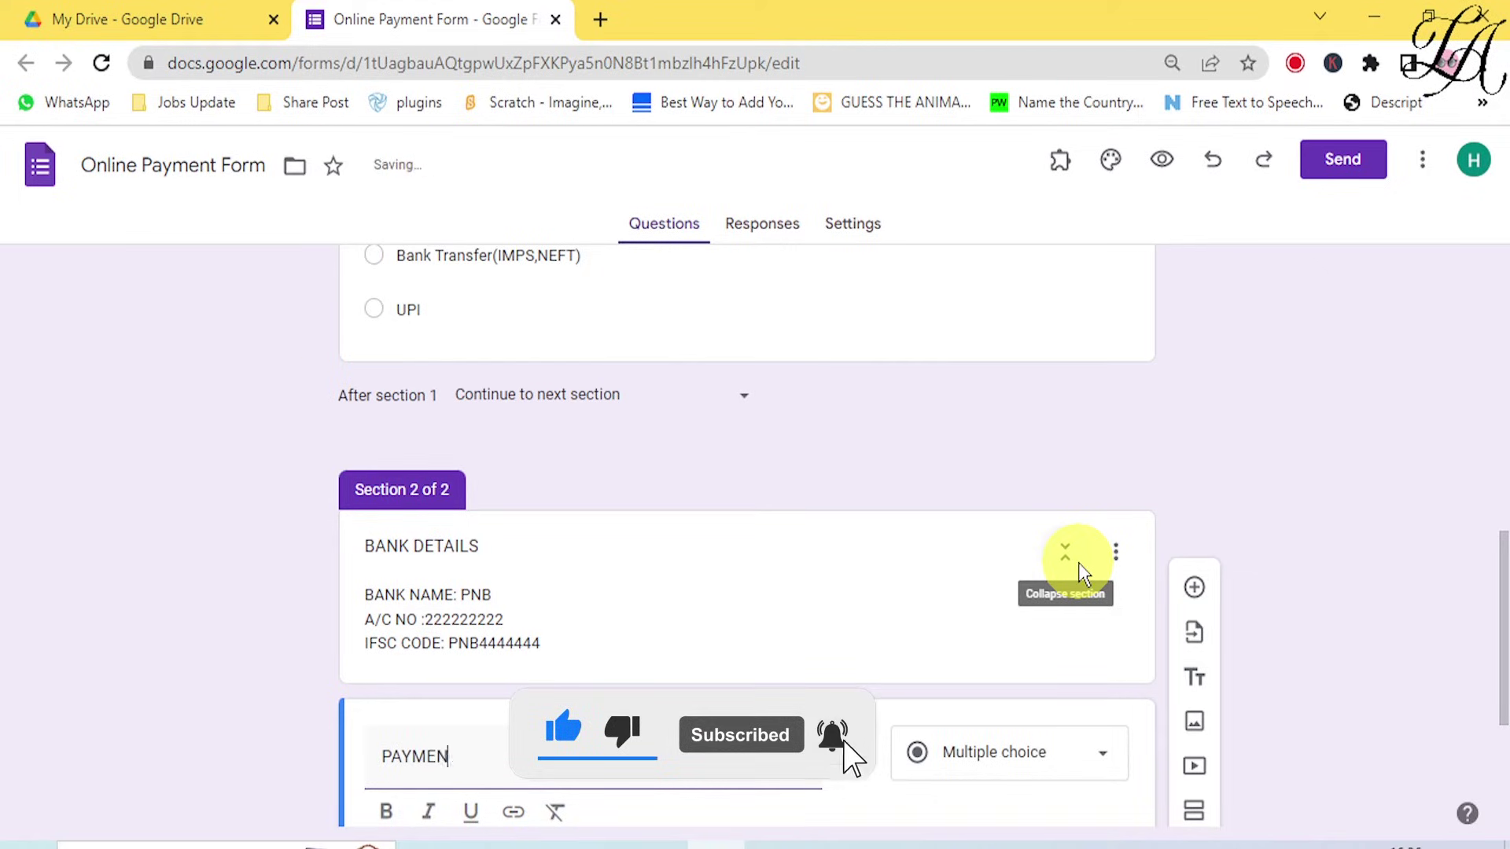
{"action": "key", "text": "BackSpace"}
{"action": "type", "text": "P"}
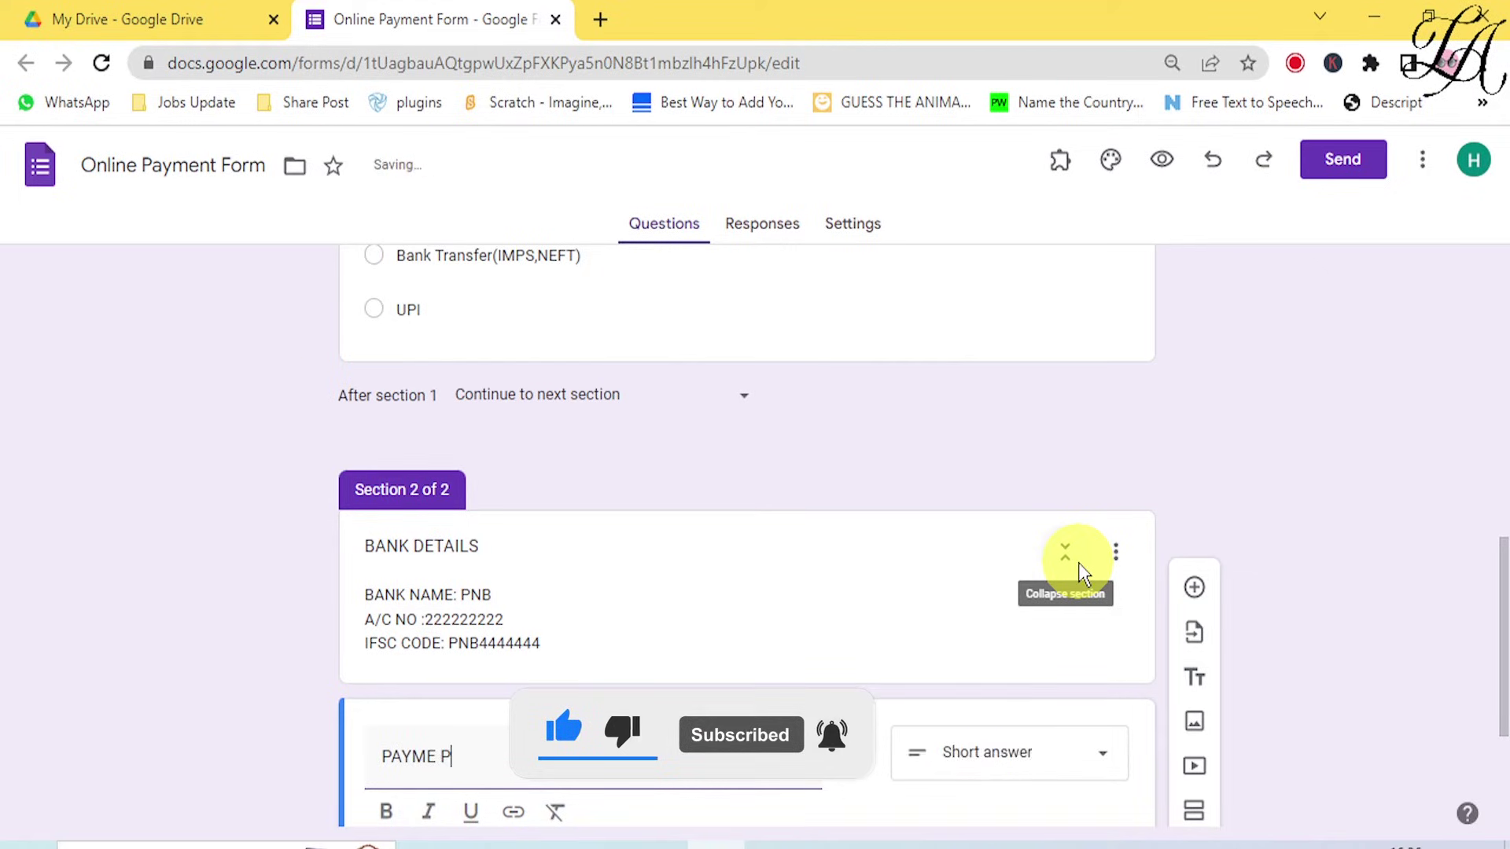
{"action": "type", "text": "ROOF"}
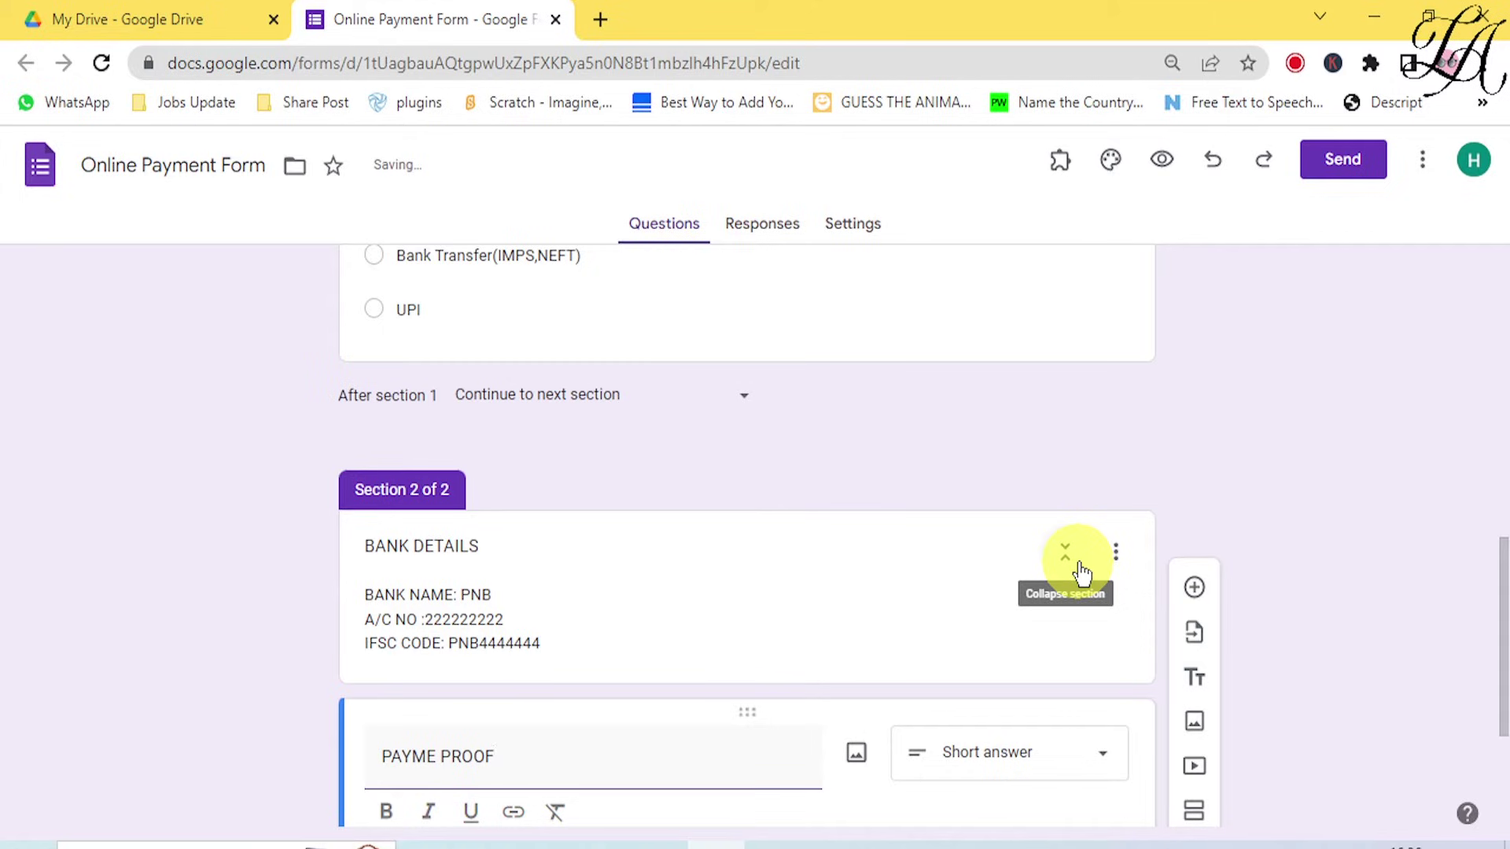
{"action": "left_click", "coordinate": [435, 753]}
{"action": "type", "text": "NT"}
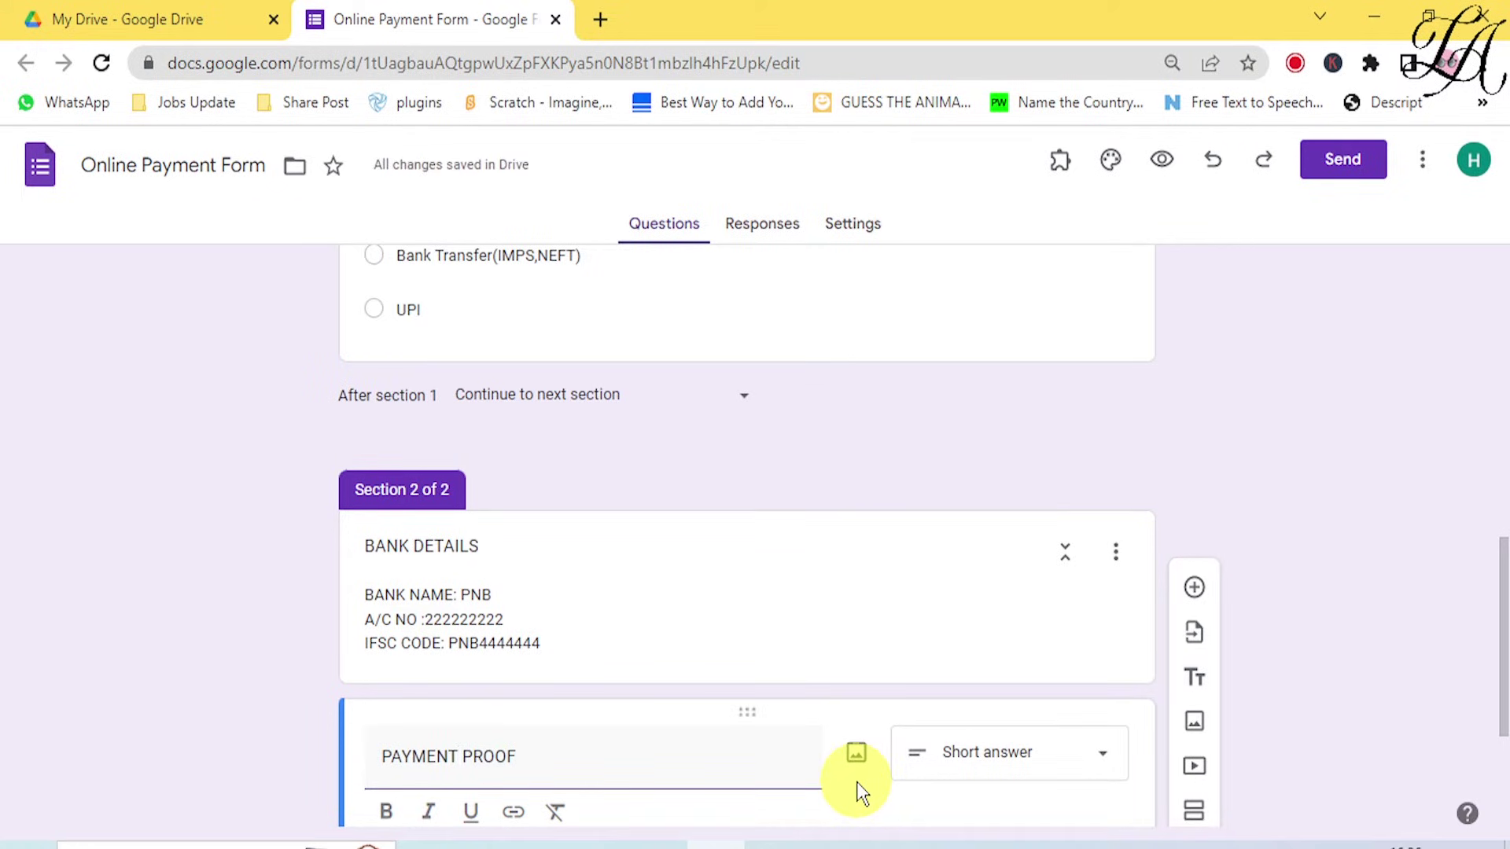
Make PAYMENT PROOF a file upload question that accepts only PDF and Image files.
{"action": "left_click", "coordinate": [968, 757]}
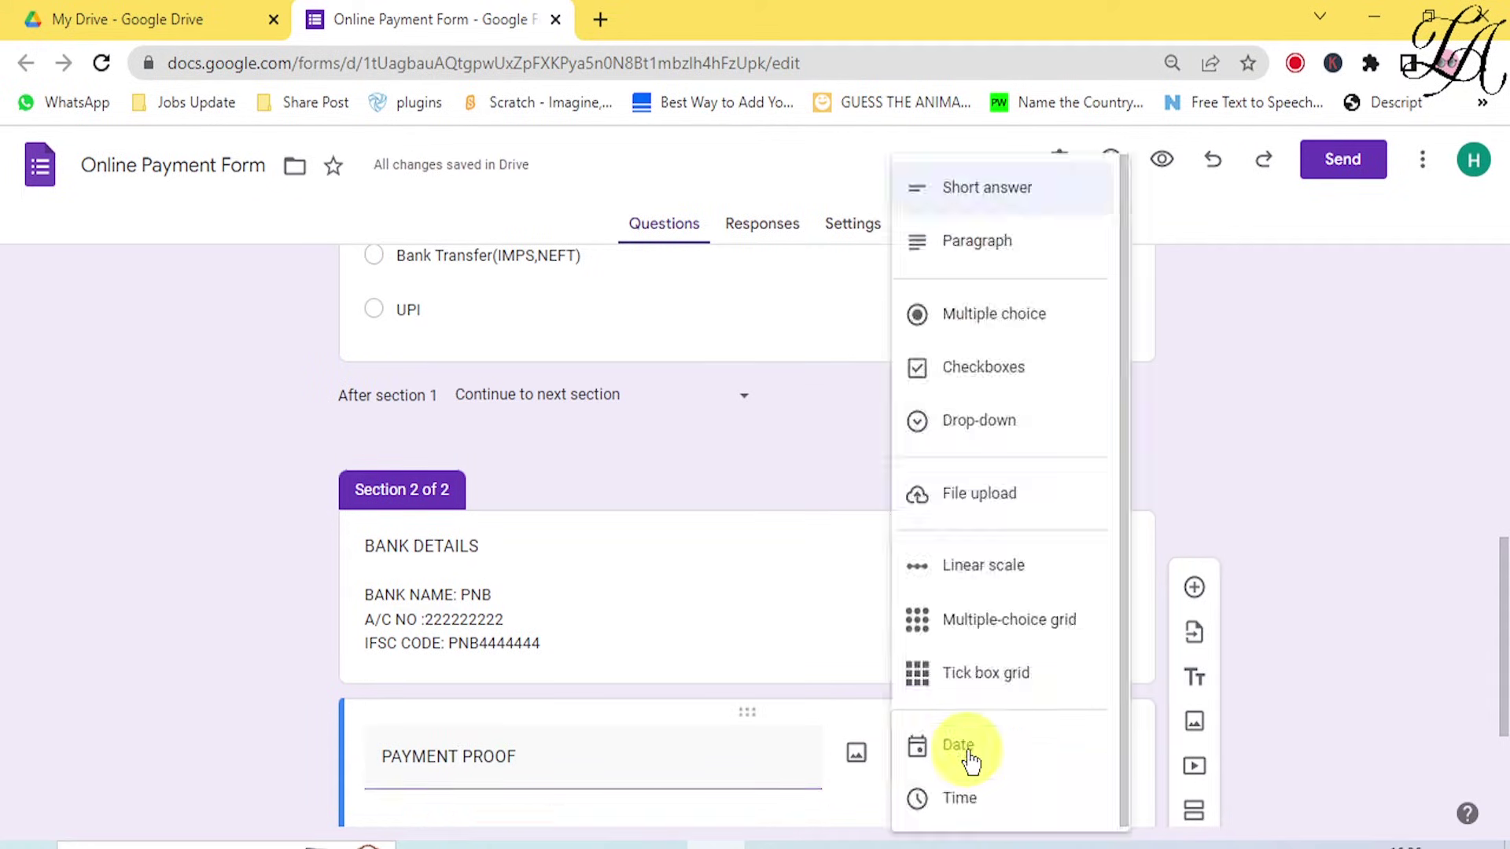
{"action": "left_click", "coordinate": [987, 489]}
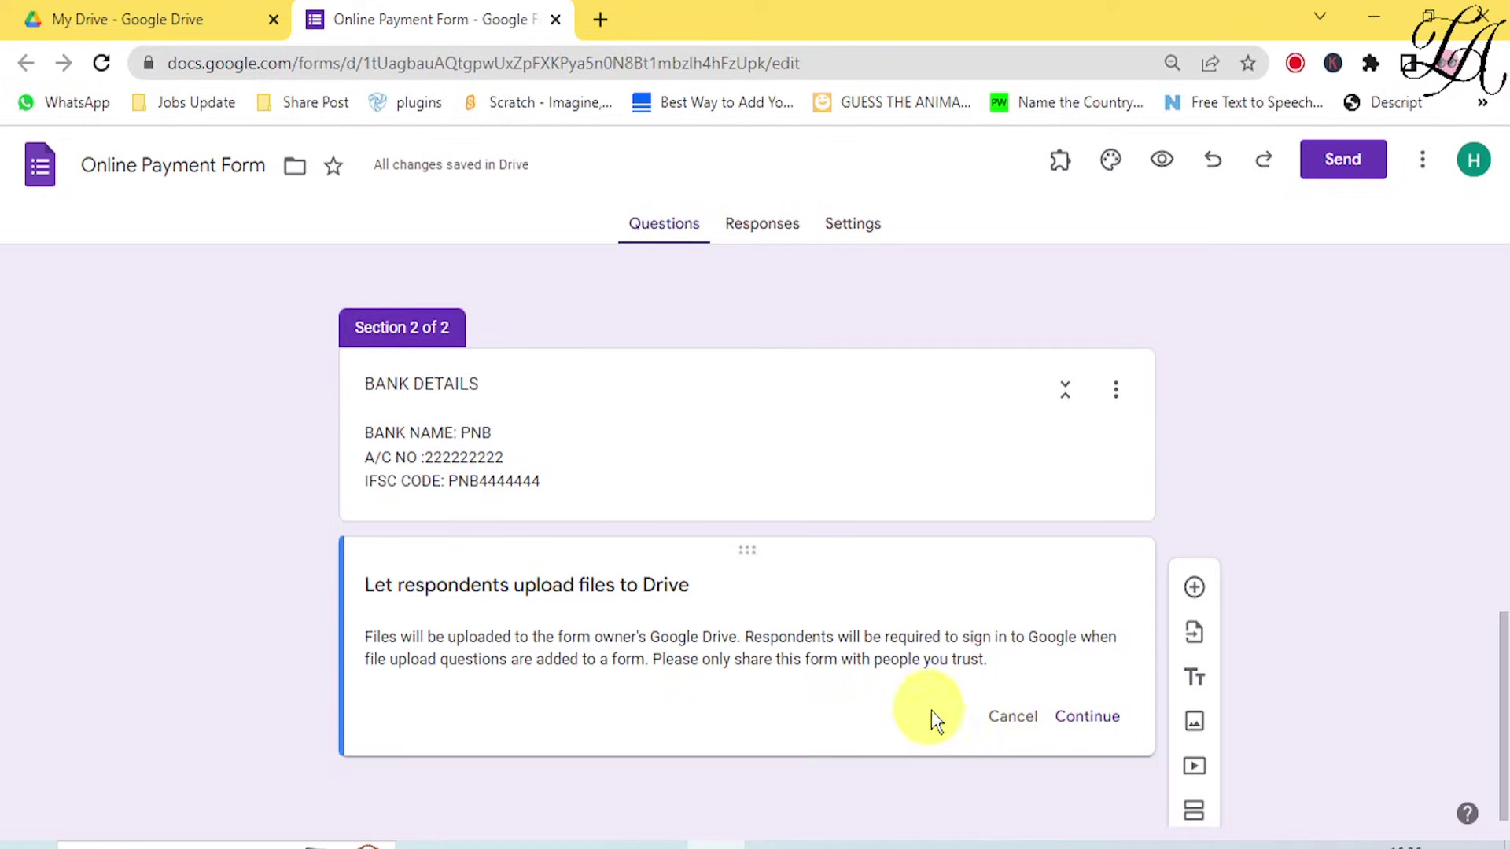
{"action": "left_click", "coordinate": [1075, 718]}
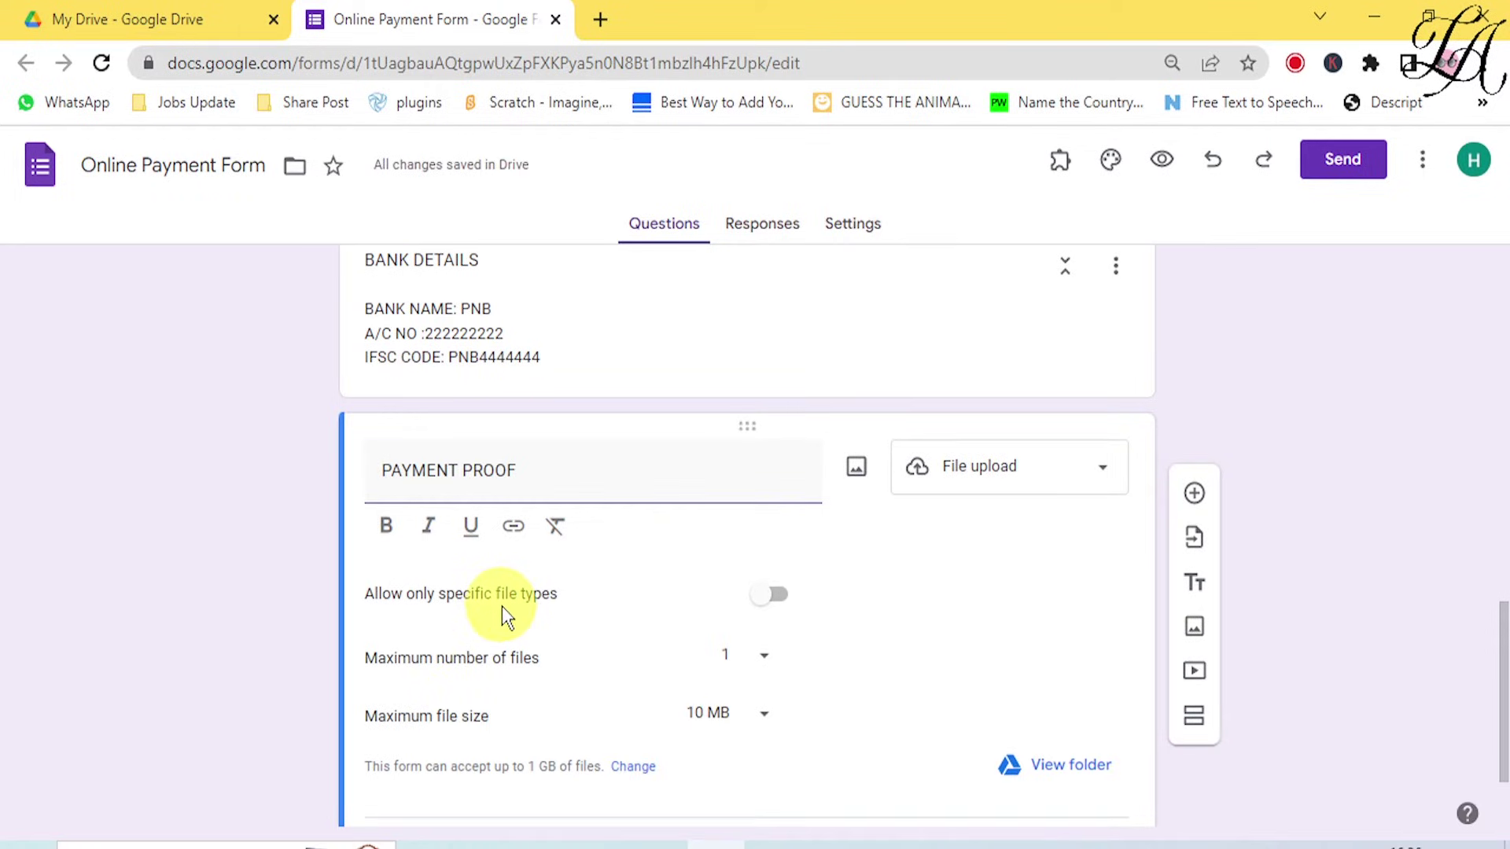
{"action": "left_click", "coordinate": [785, 604]}
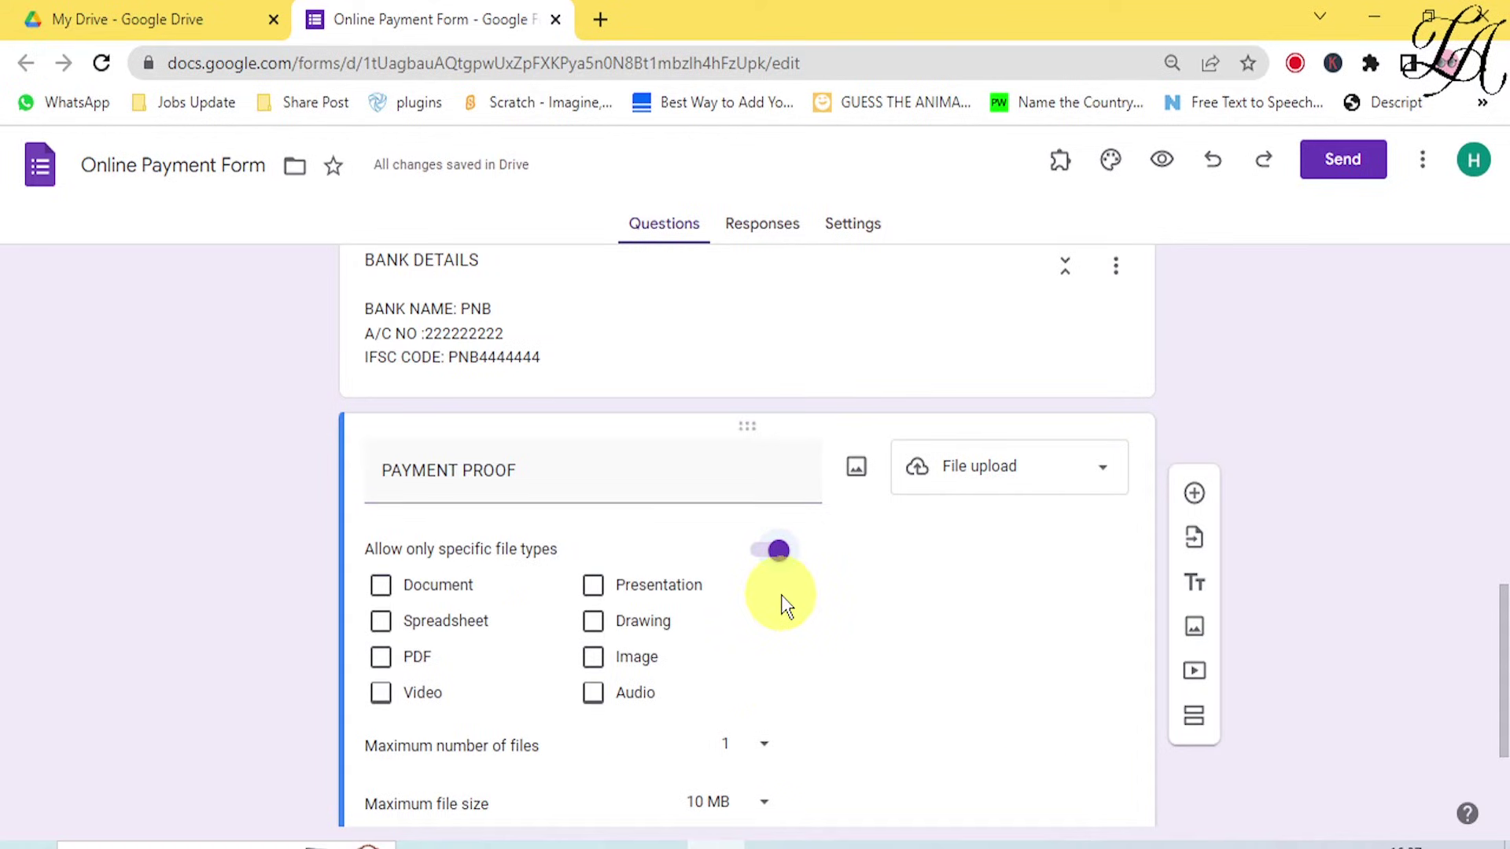
{"action": "left_click", "coordinate": [381, 660]}
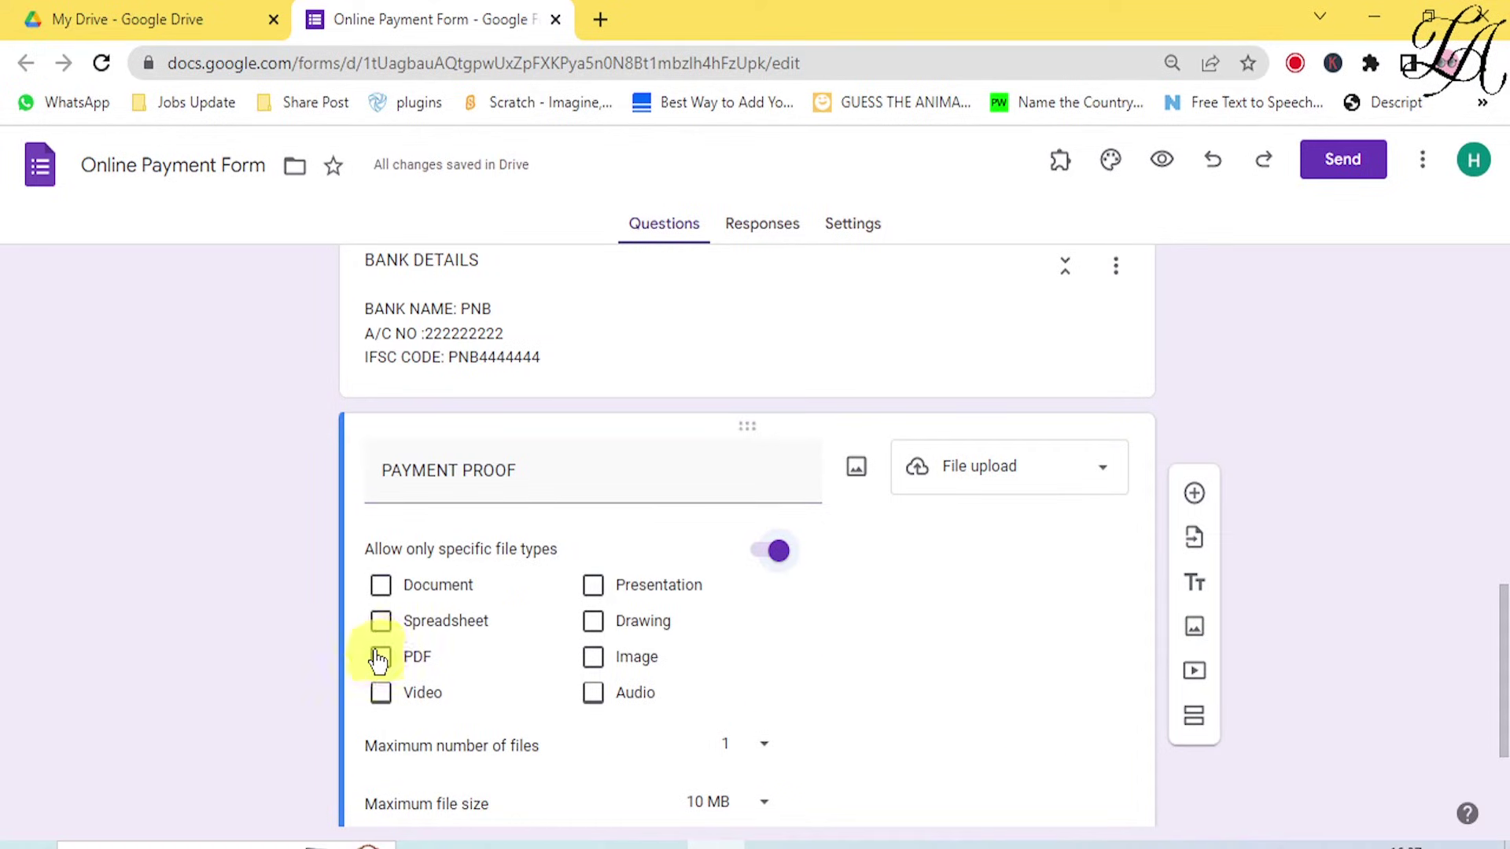
{"action": "left_click", "coordinate": [593, 658]}
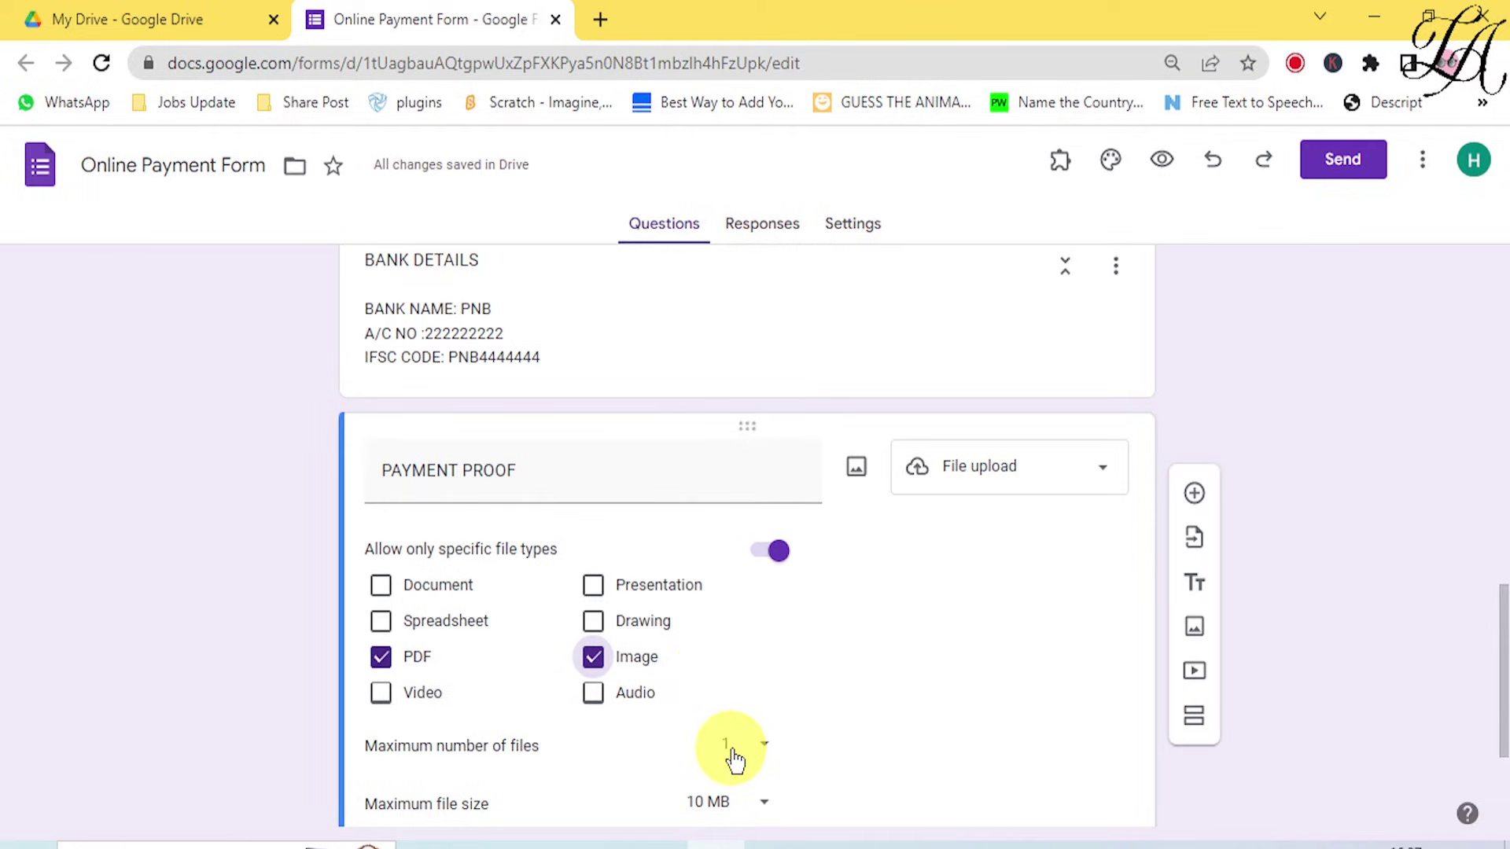
Add a new section after the PAYMENT PROOF question and title it "PAYMENT BY QR (UPI)".
{"action": "scroll", "coordinate": [733, 759], "scroll_direction": "down", "scroll_amount": 3}
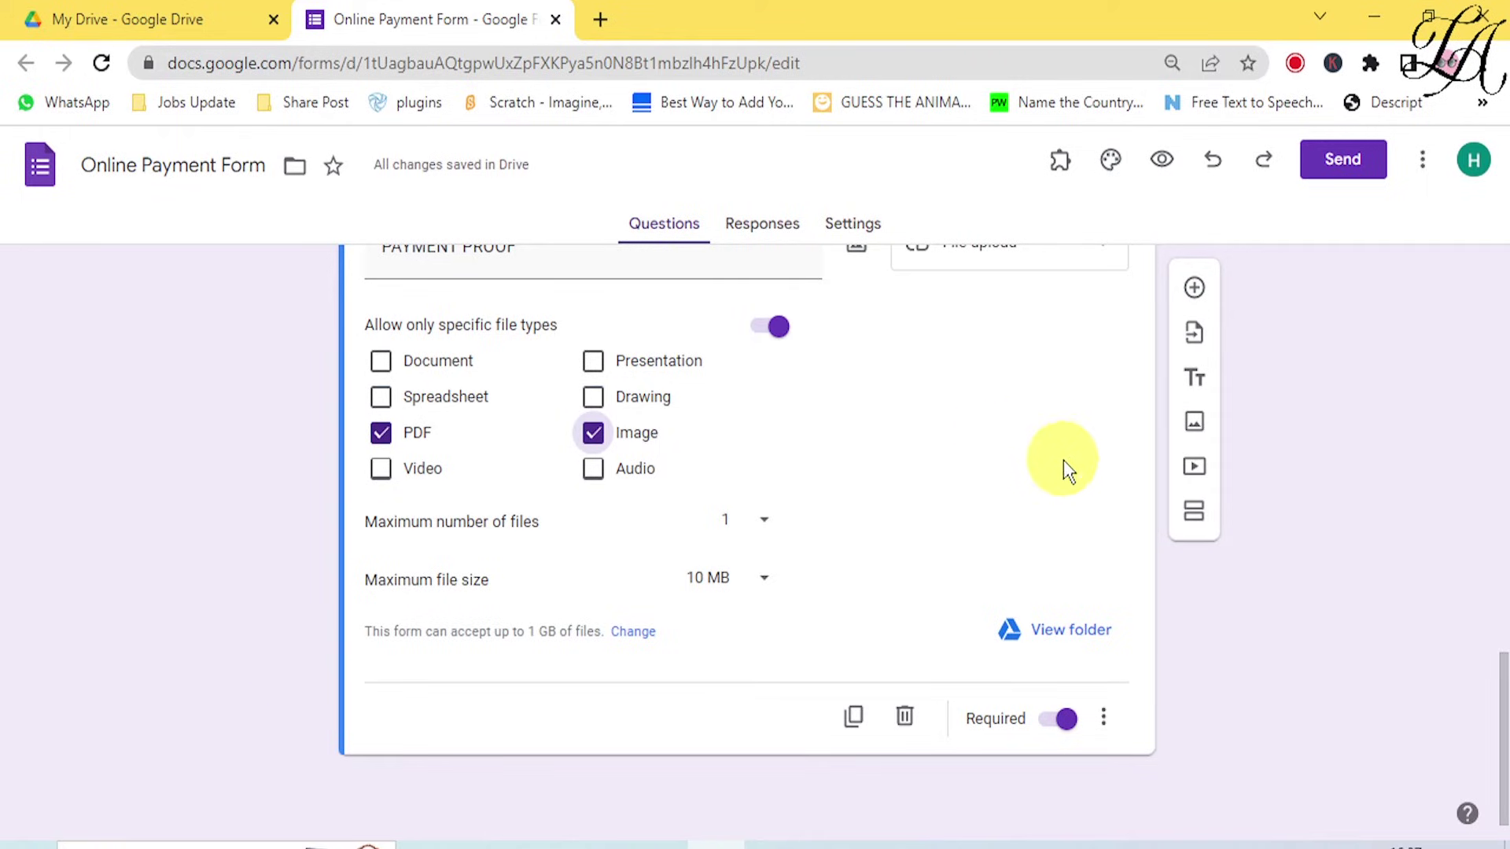
{"action": "left_click", "coordinate": [1195, 507]}
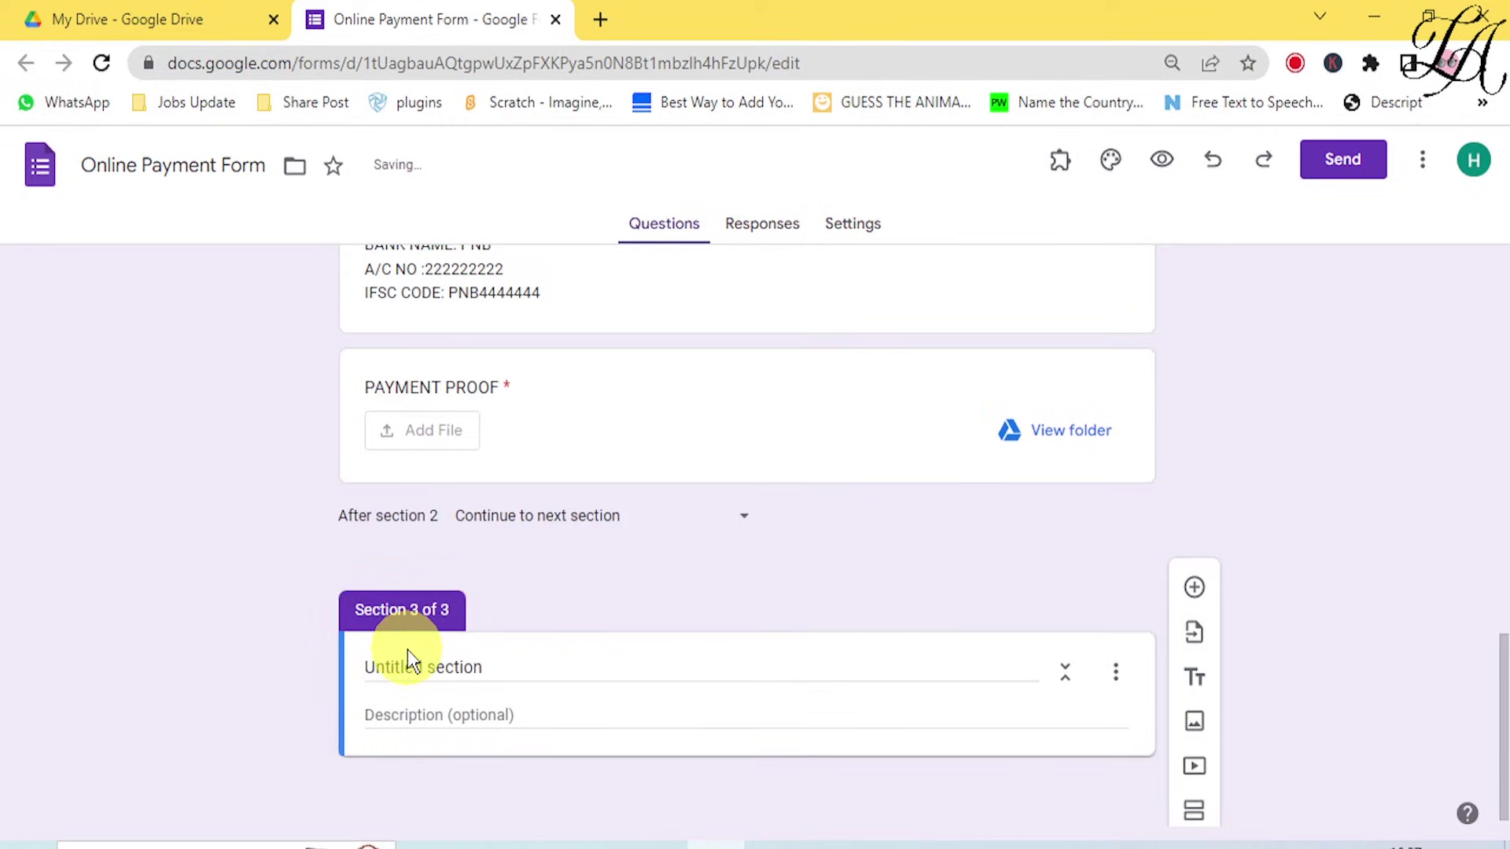
{"action": "left_click", "coordinate": [409, 649]}
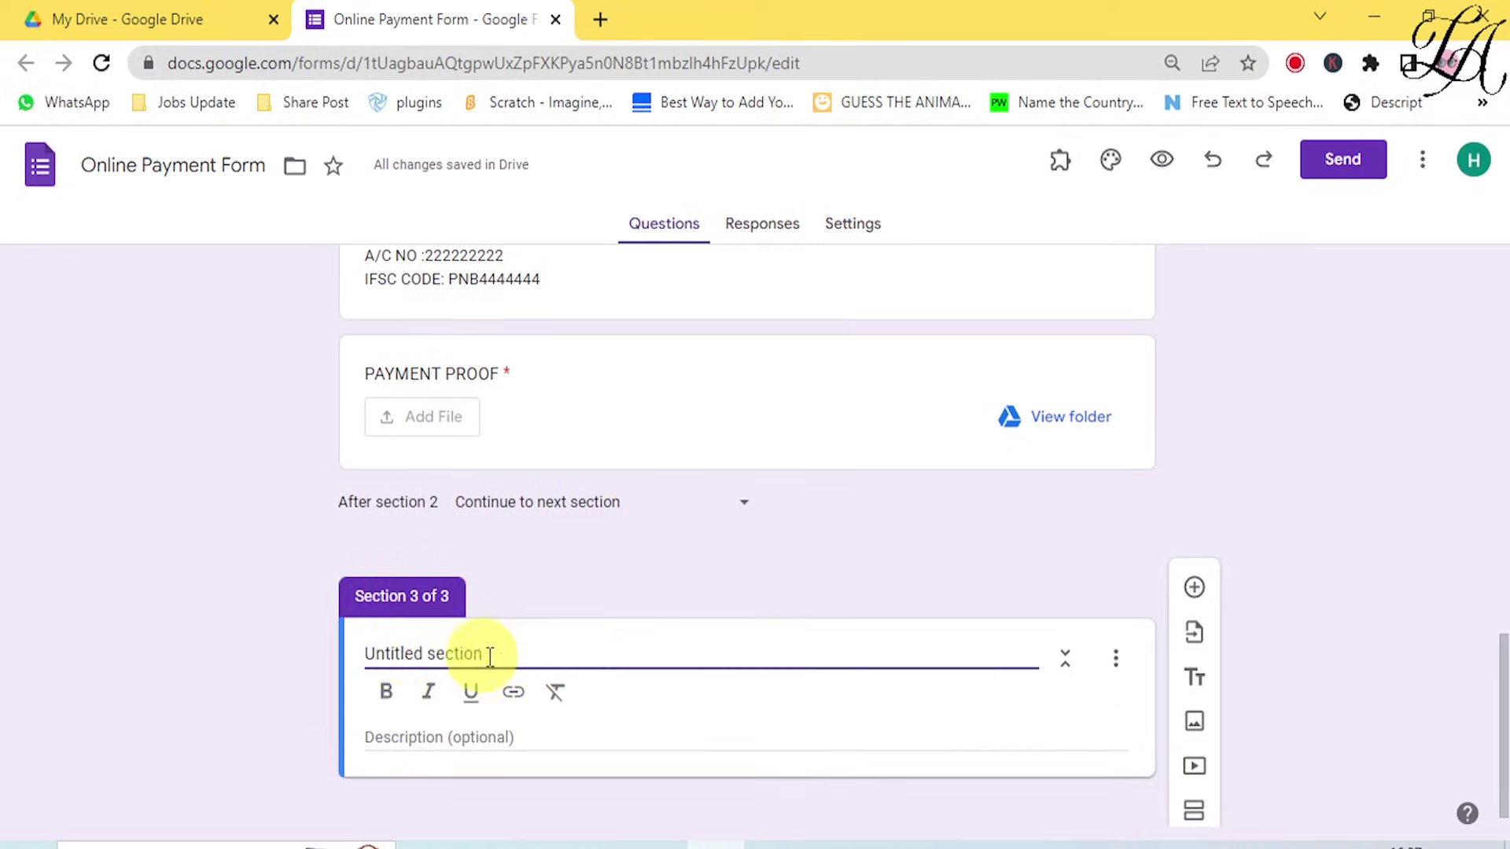
{"action": "left_click_drag", "start_coordinate": [492, 654], "coordinate": [330, 653]}
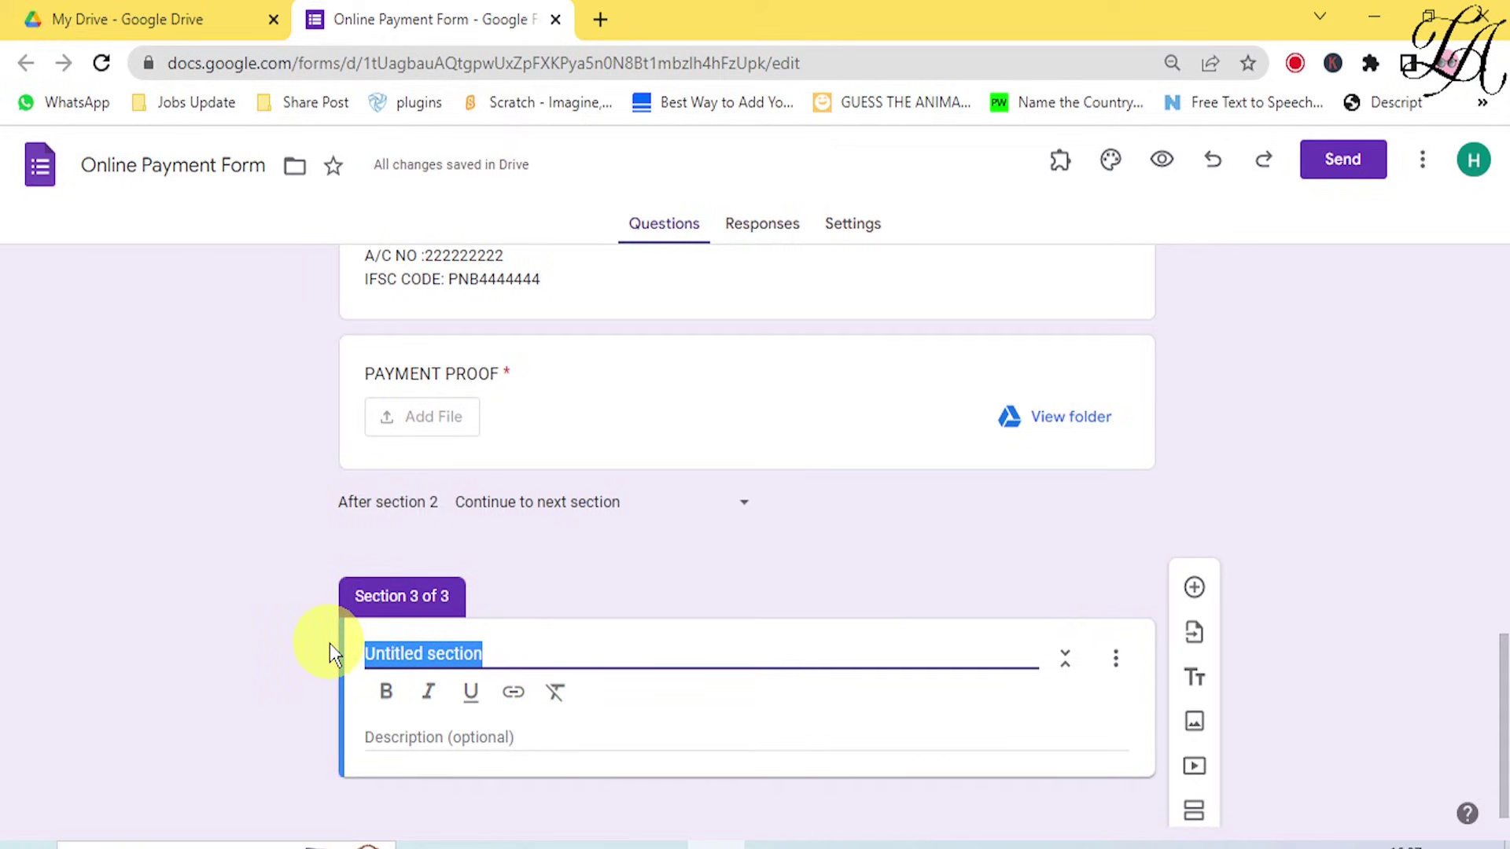
{"action": "type", "text": "PAYME"}
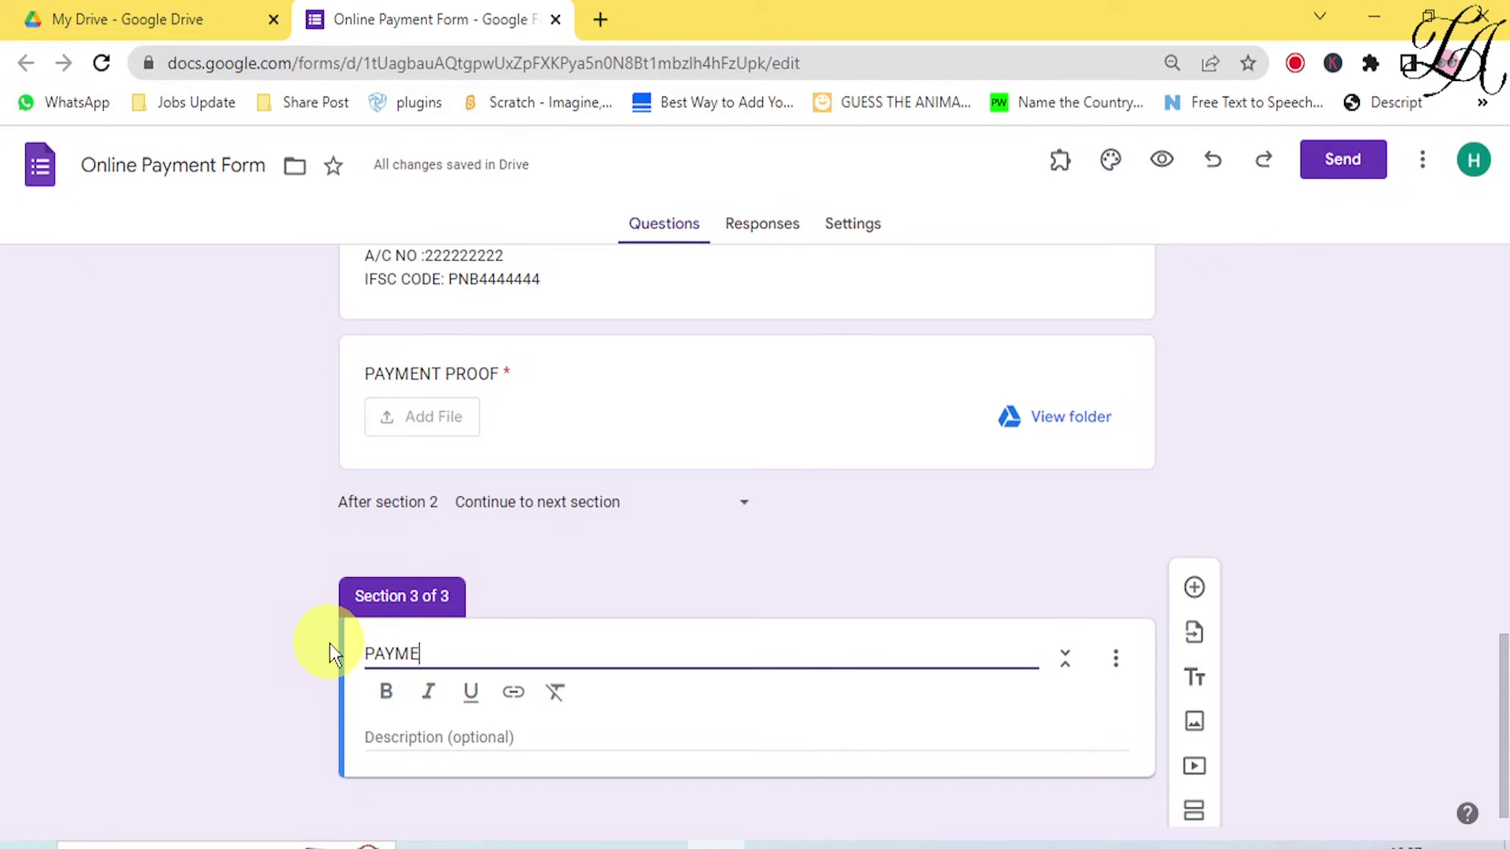
{"action": "type", "text": "NT"}
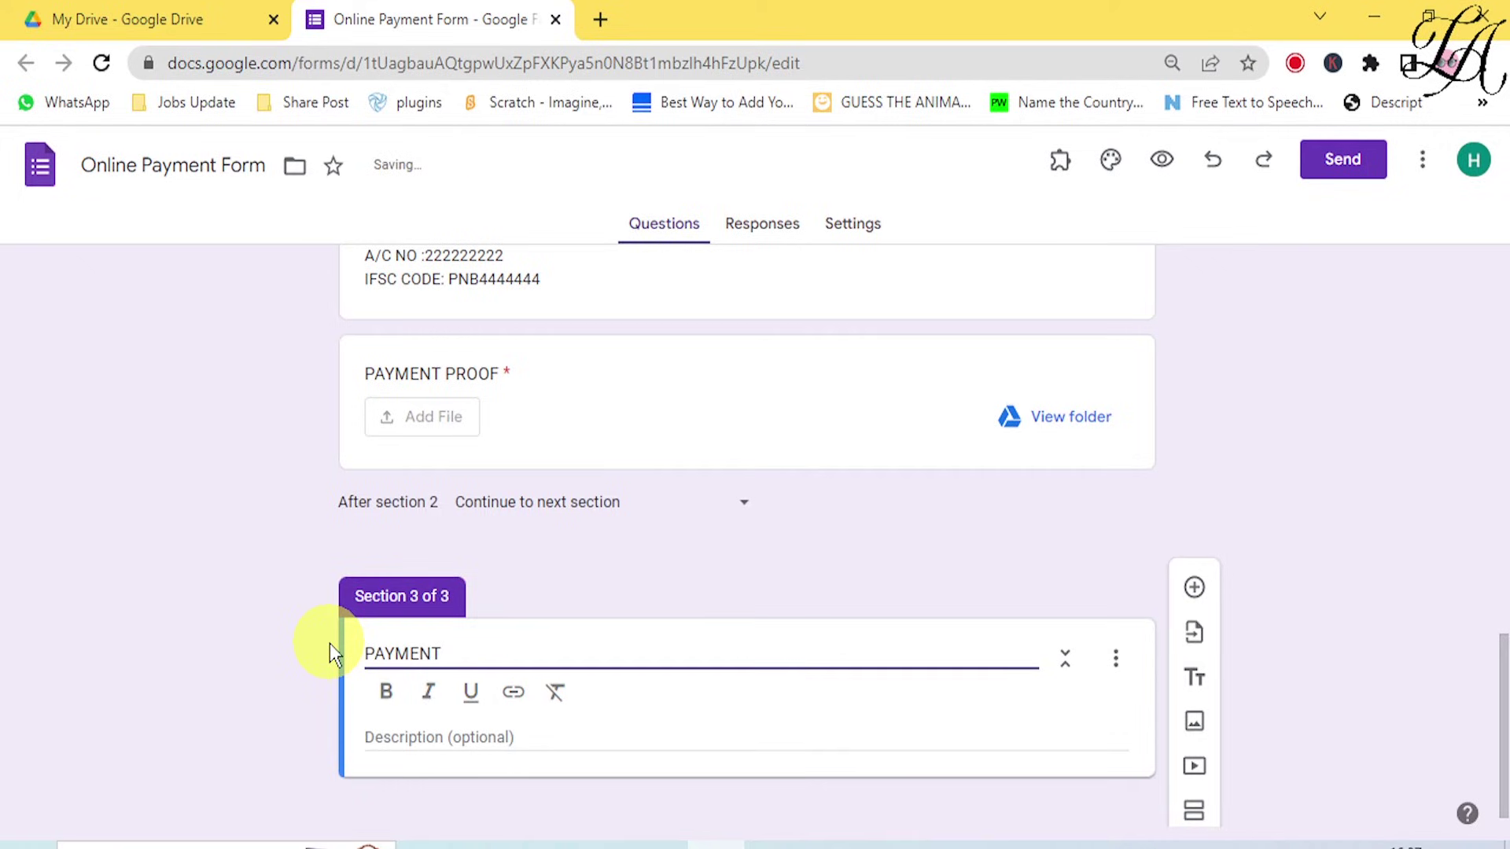
{"action": "type", "text": " BY QR (U"}
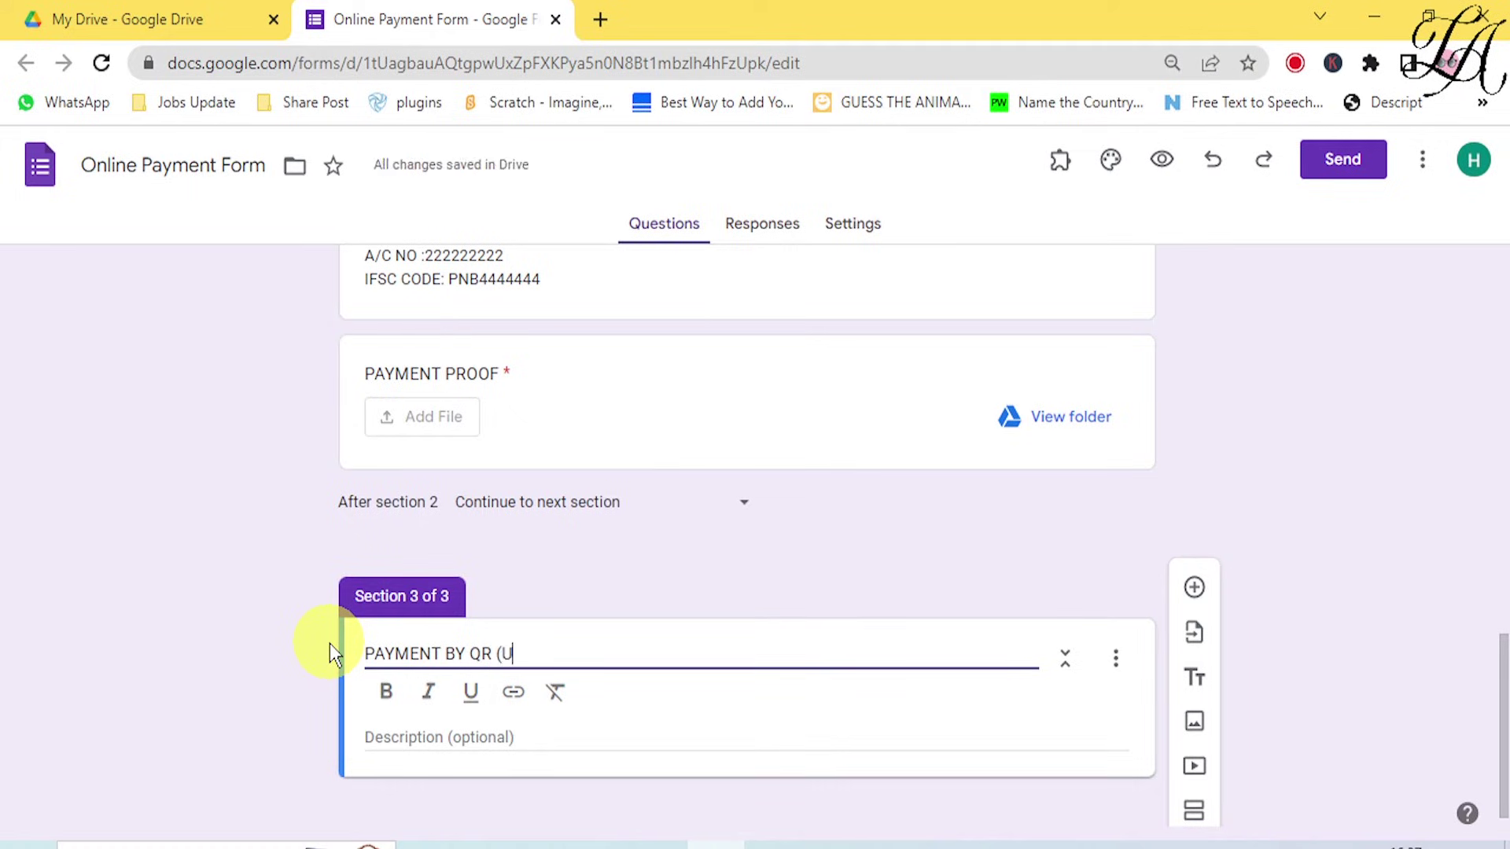
{"action": "type", "text": "PI)"}
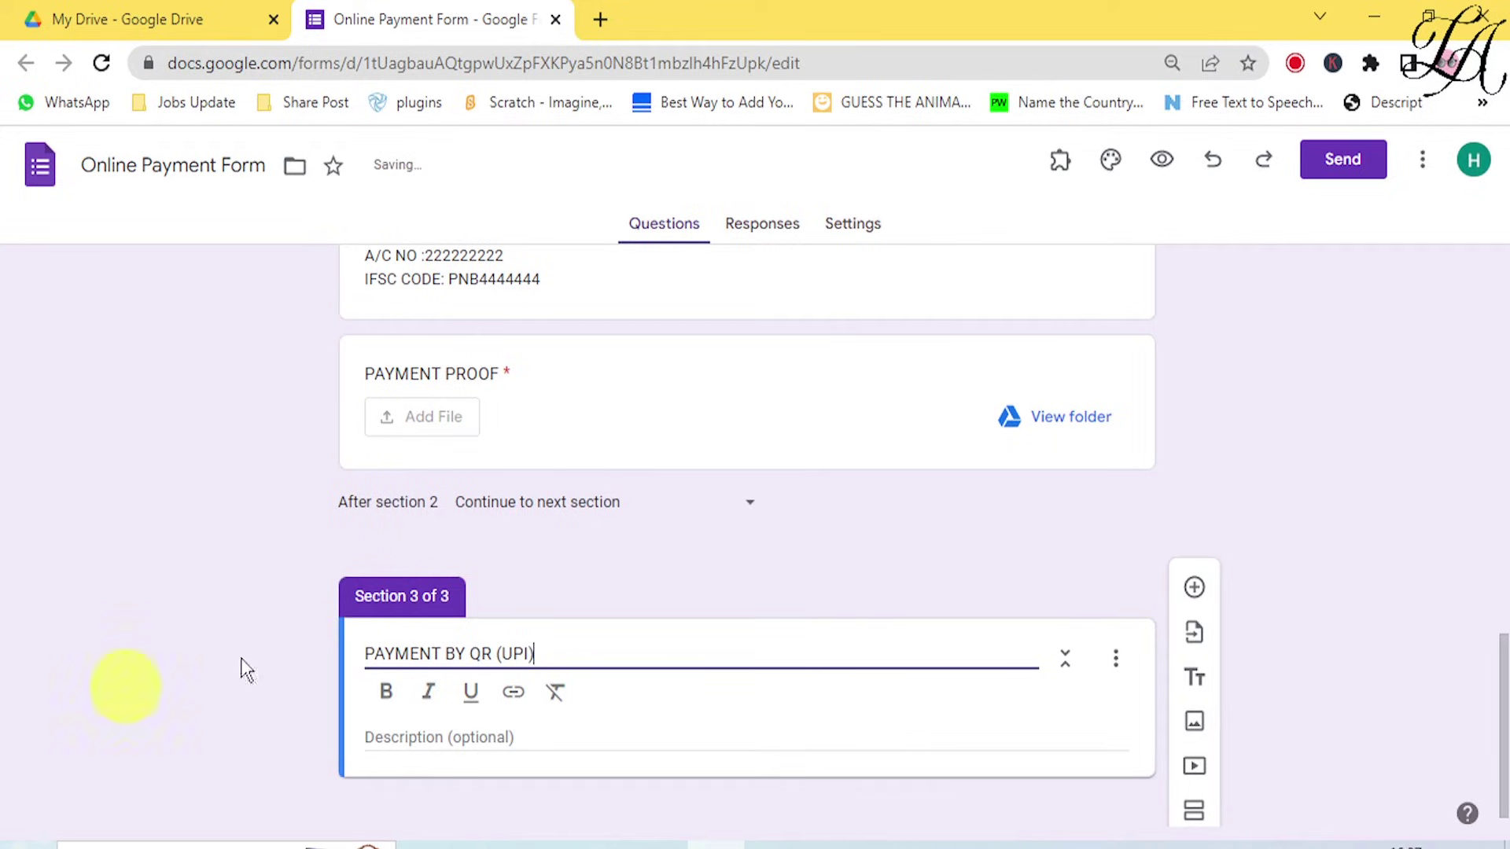
{"action": "left_click", "coordinate": [1195, 587]}
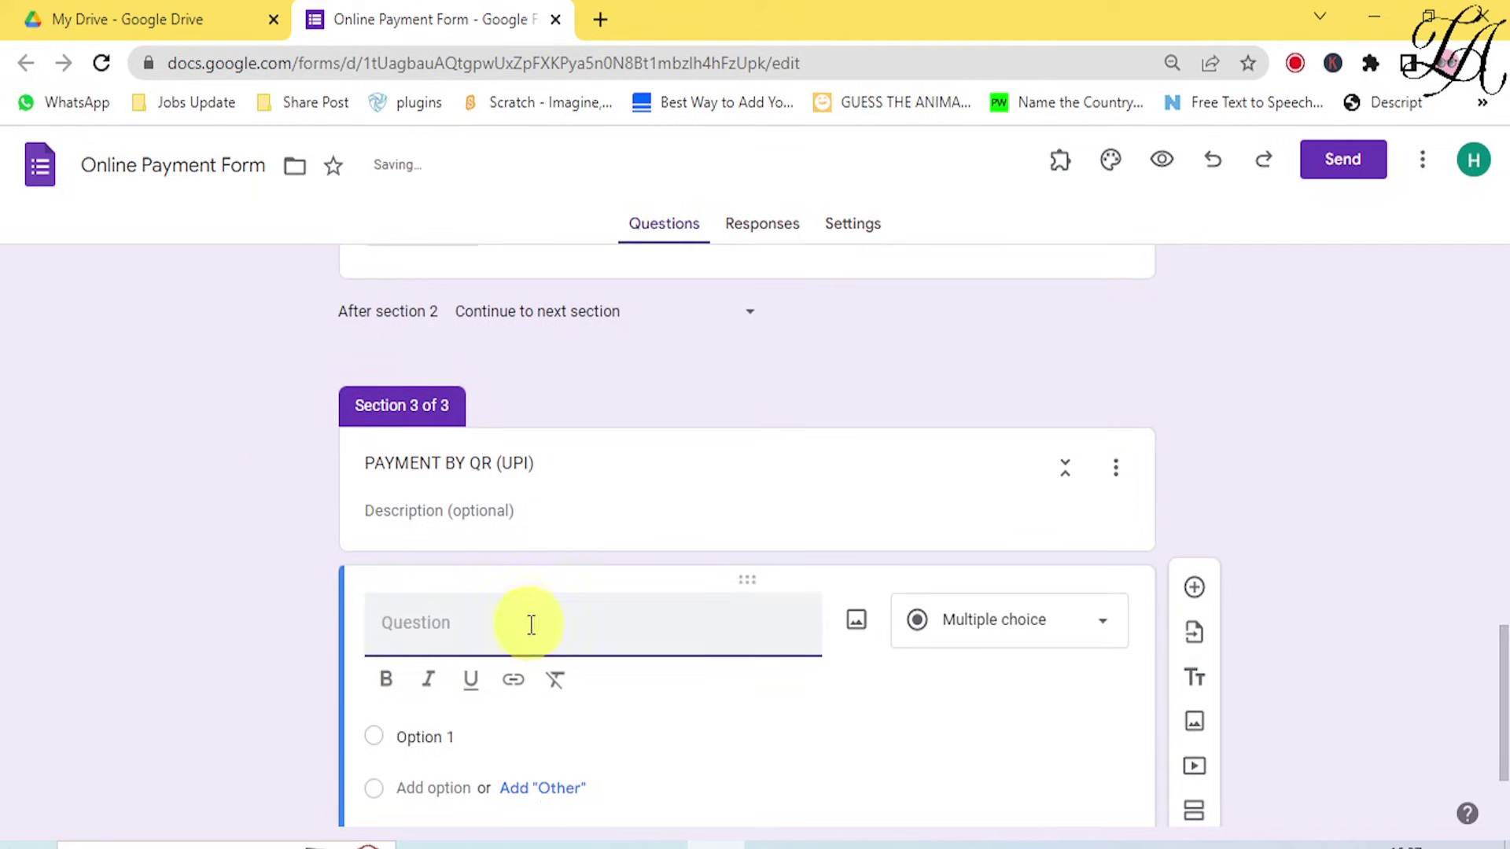
{"action": "scroll", "coordinate": [527, 626], "scroll_direction": "down", "scroll_amount": 2}
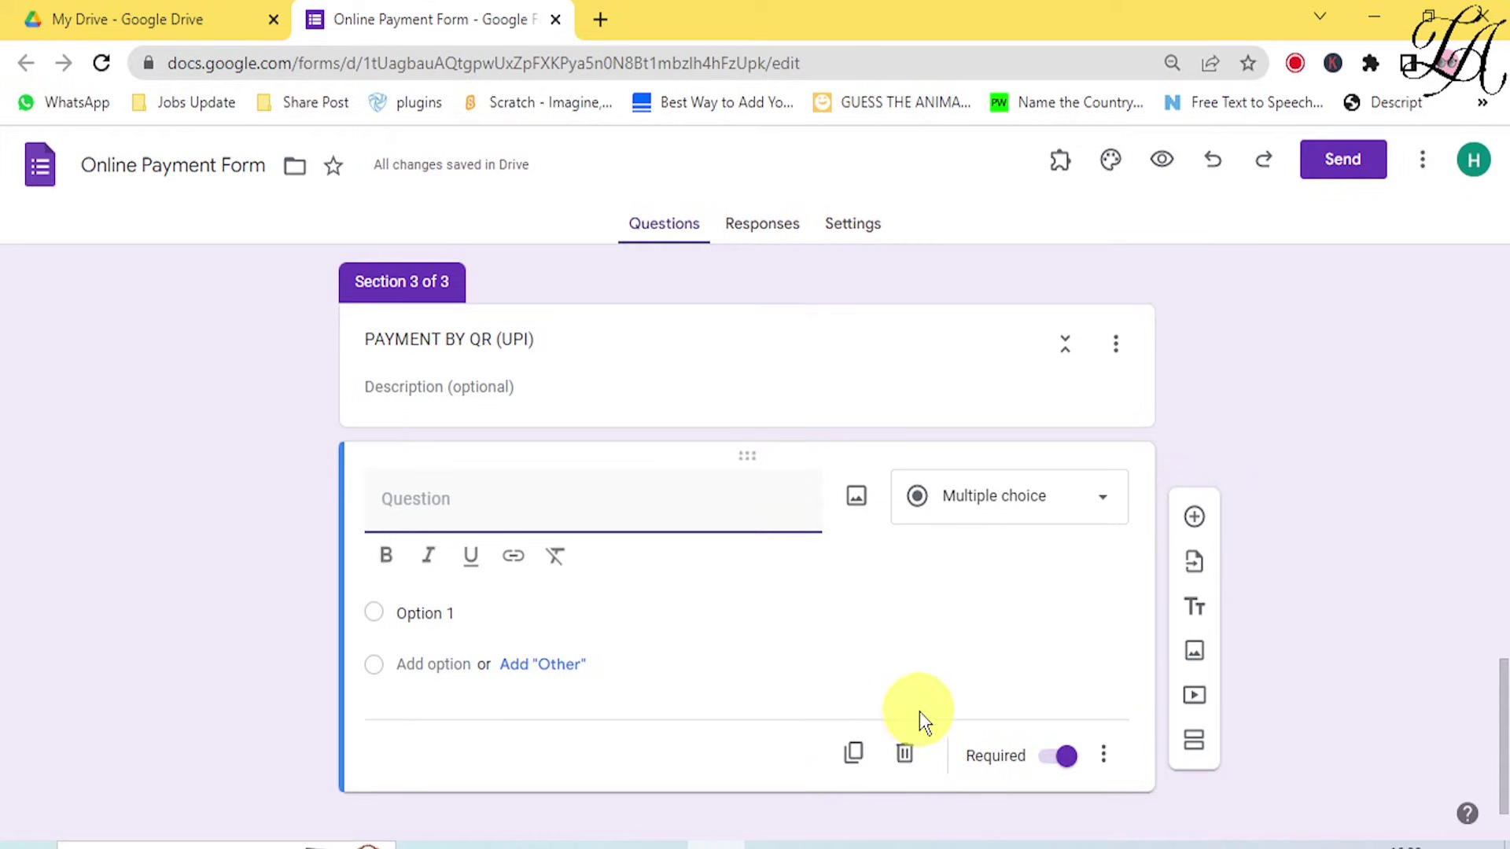
{"action": "left_click", "coordinate": [904, 753]}
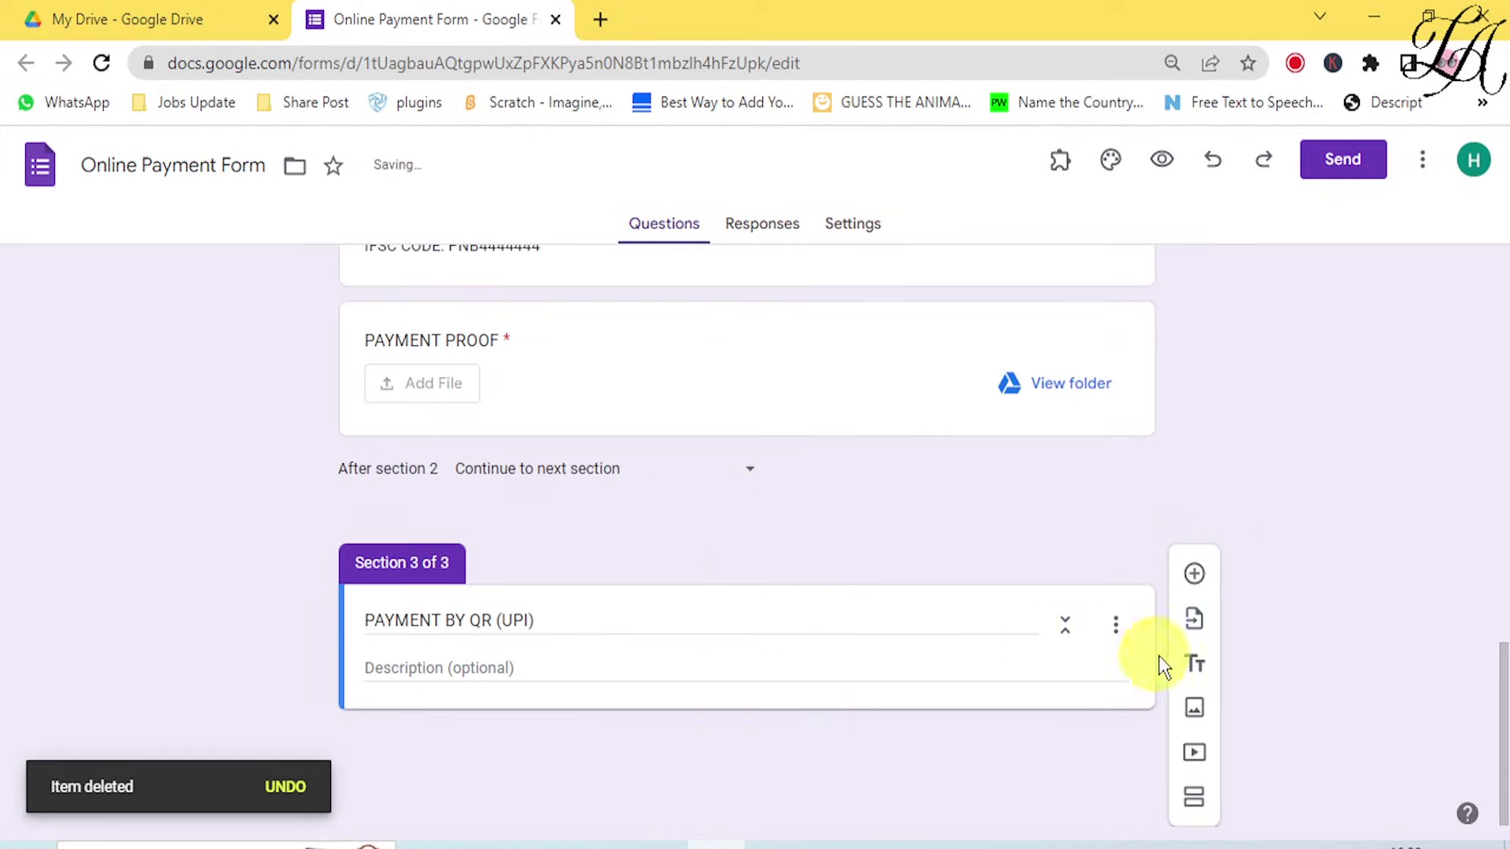
Insert the image upi.jpg from the Desktop folder into the PAYMENT BY QR (UPI) section.
{"action": "left_click", "coordinate": [1195, 712]}
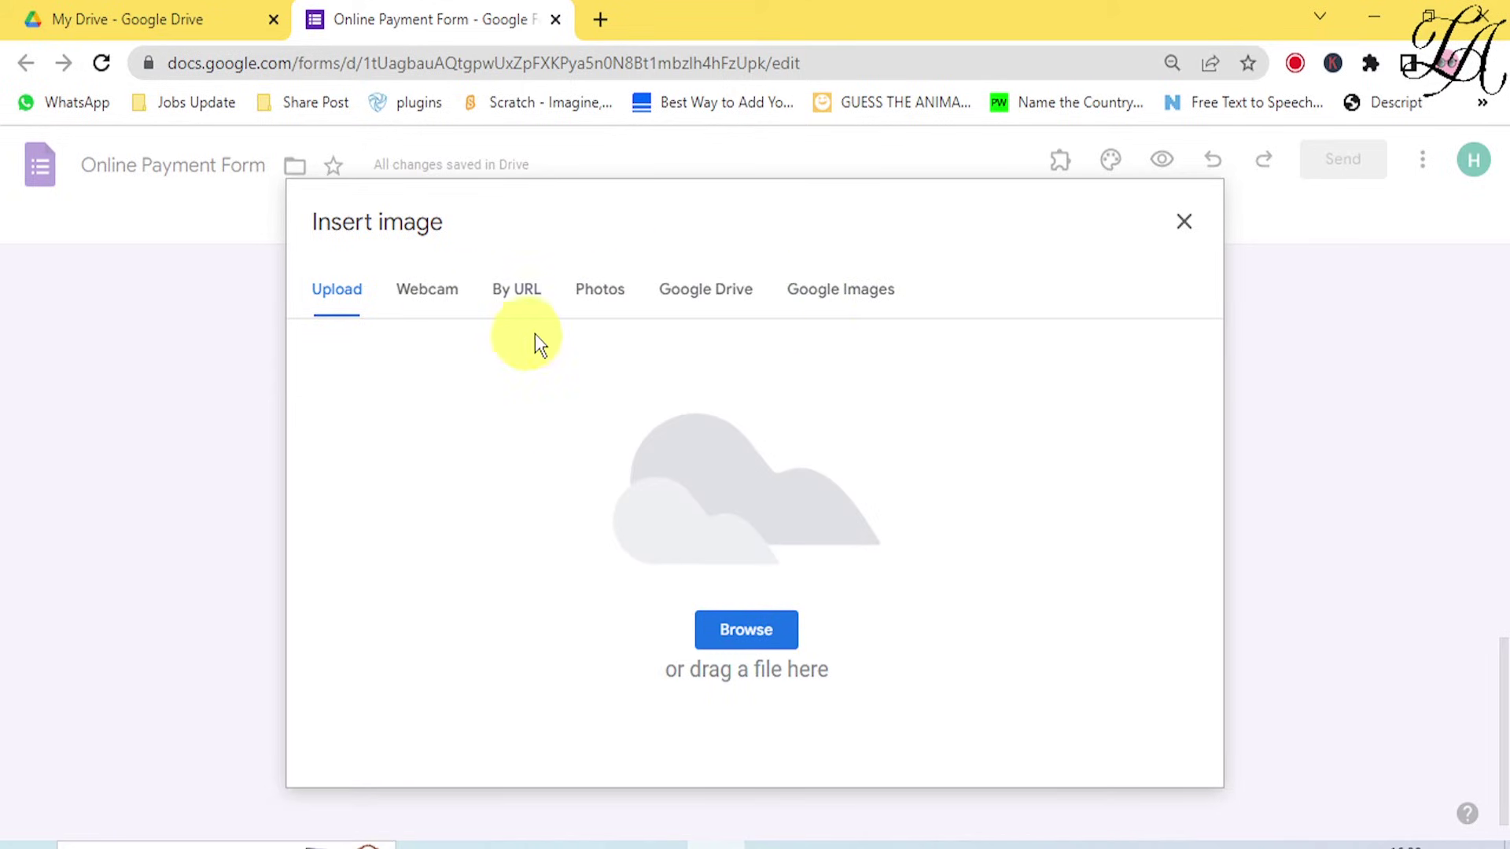
{"action": "left_click", "coordinate": [594, 307]}
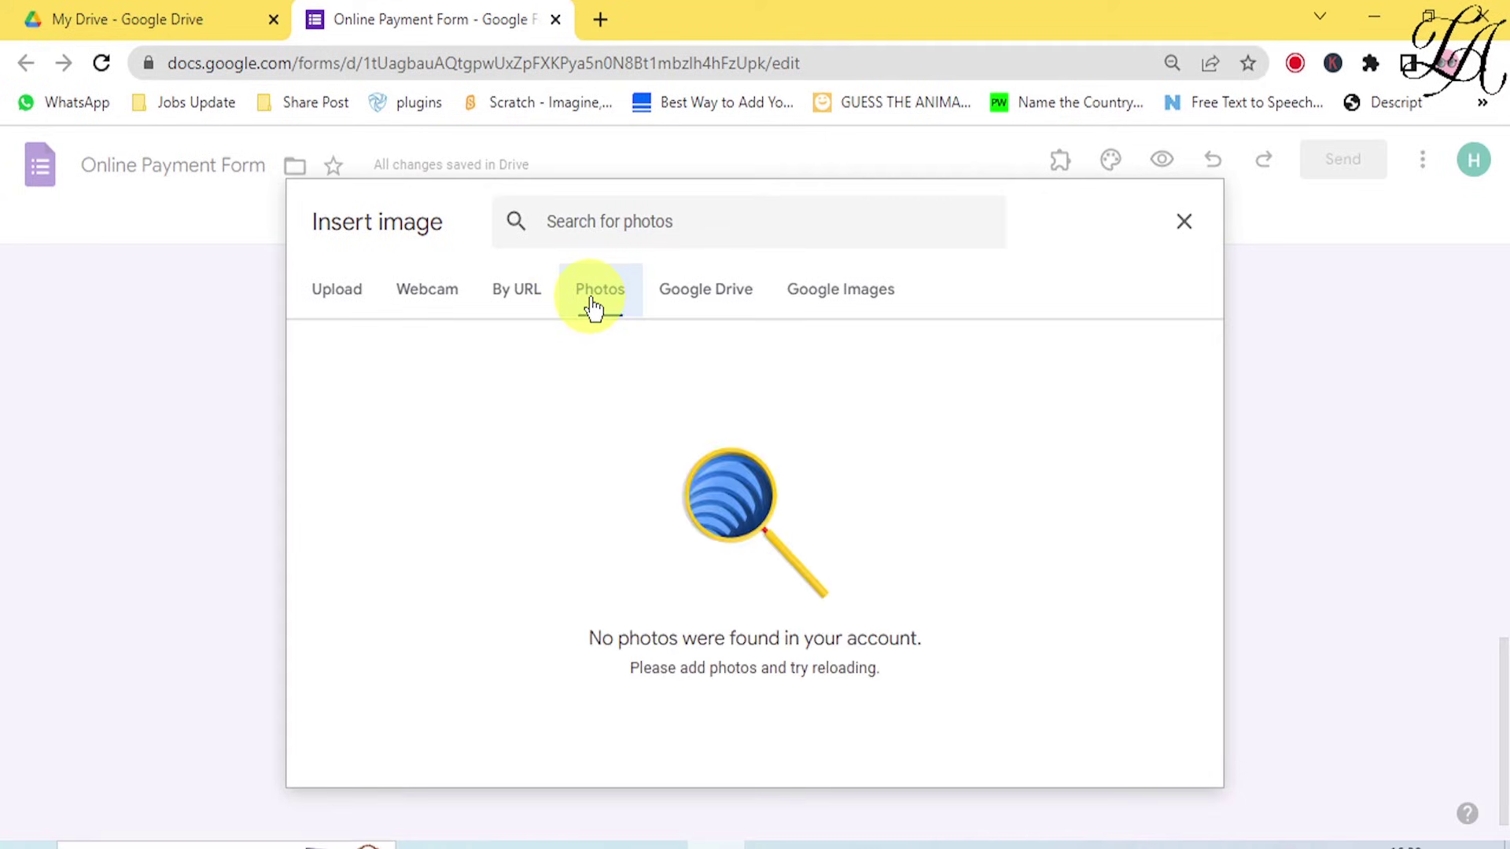
{"action": "left_click", "coordinate": [354, 304]}
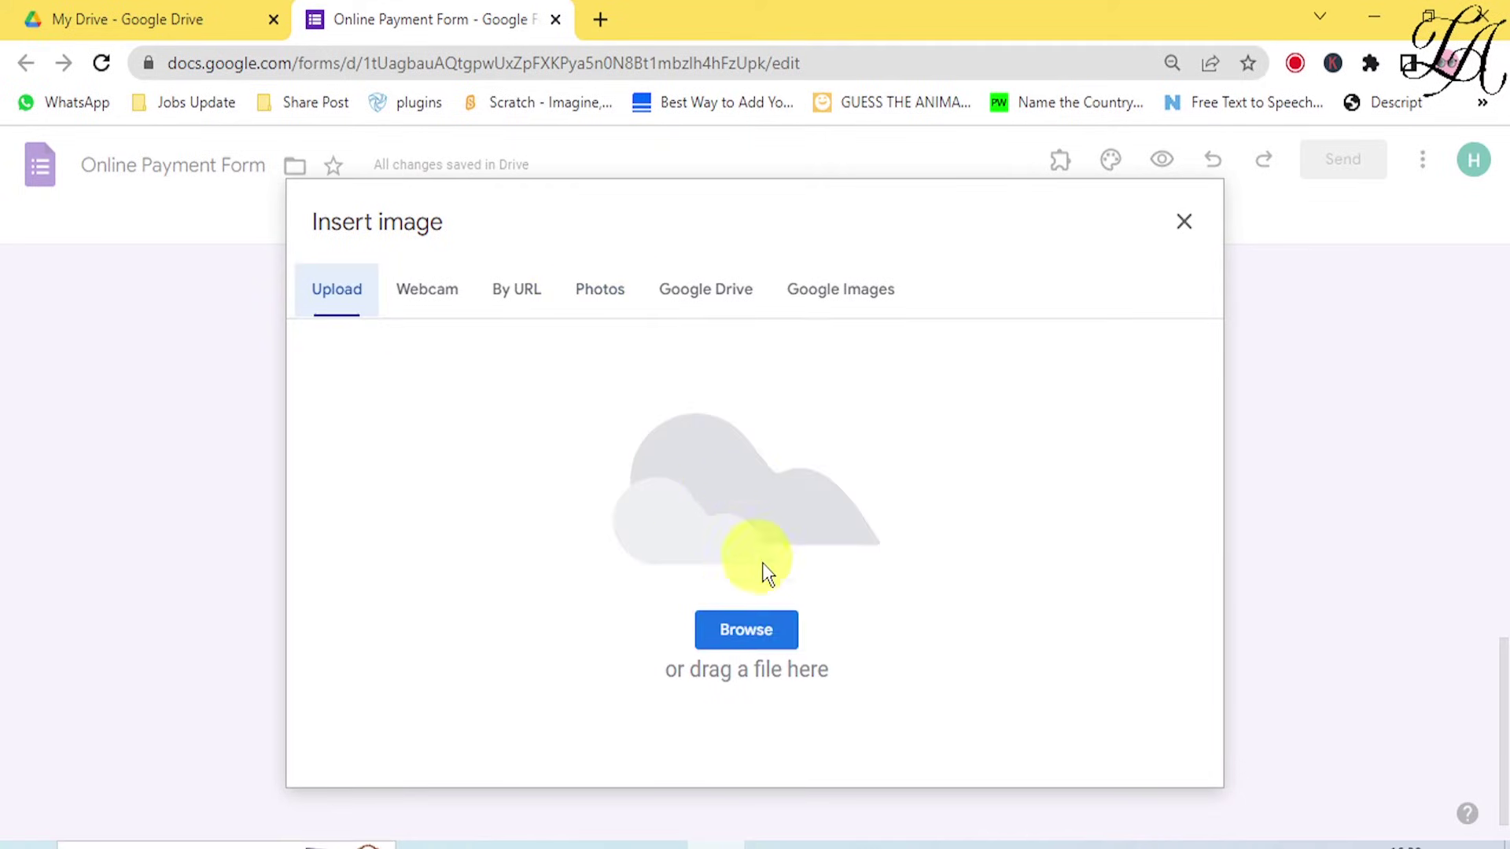
{"action": "left_click", "coordinate": [767, 629]}
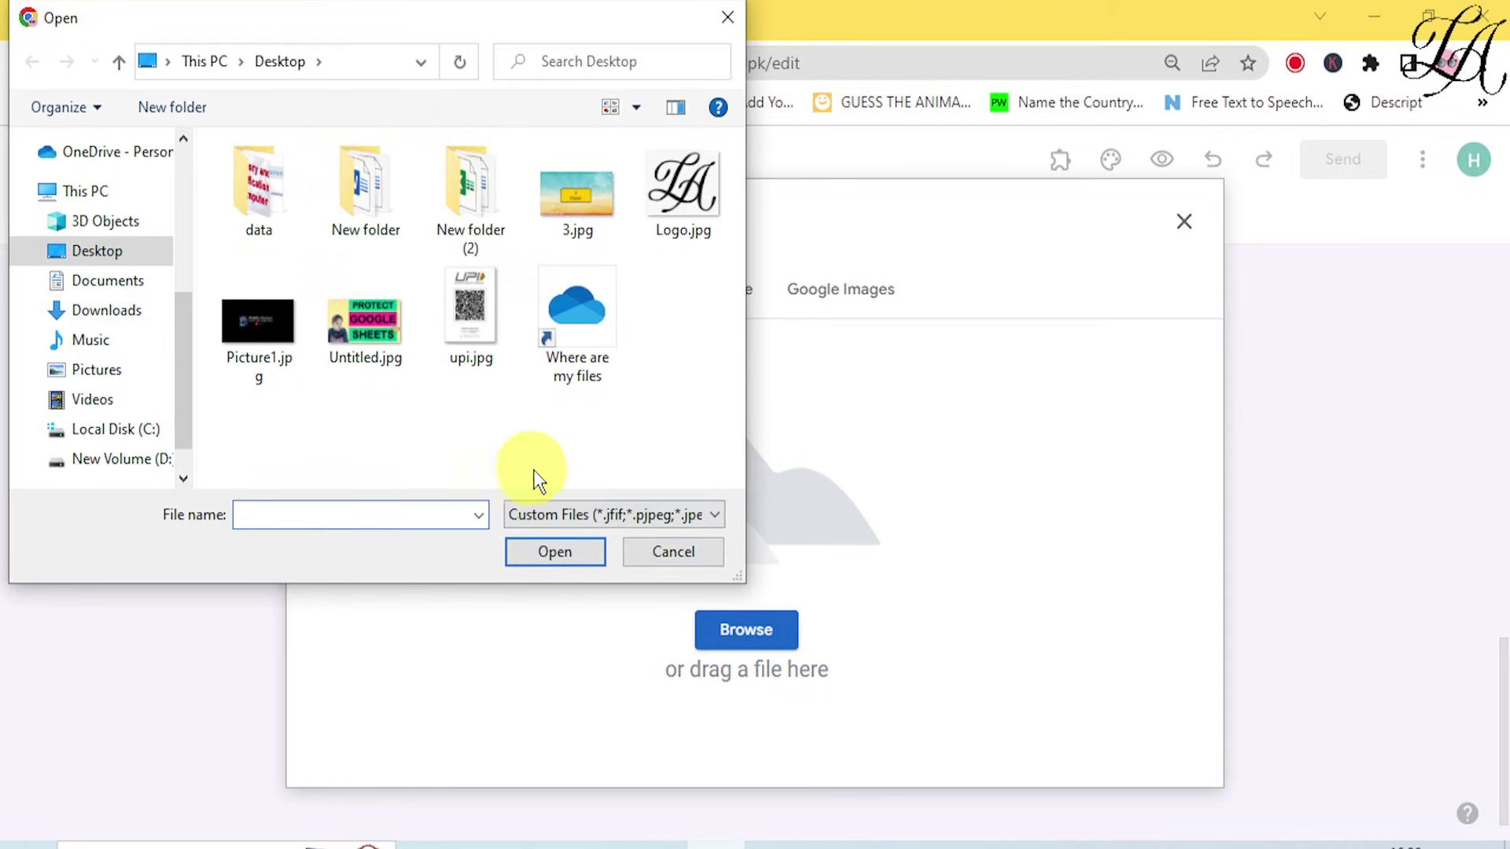
{"action": "left_click", "coordinate": [454, 295]}
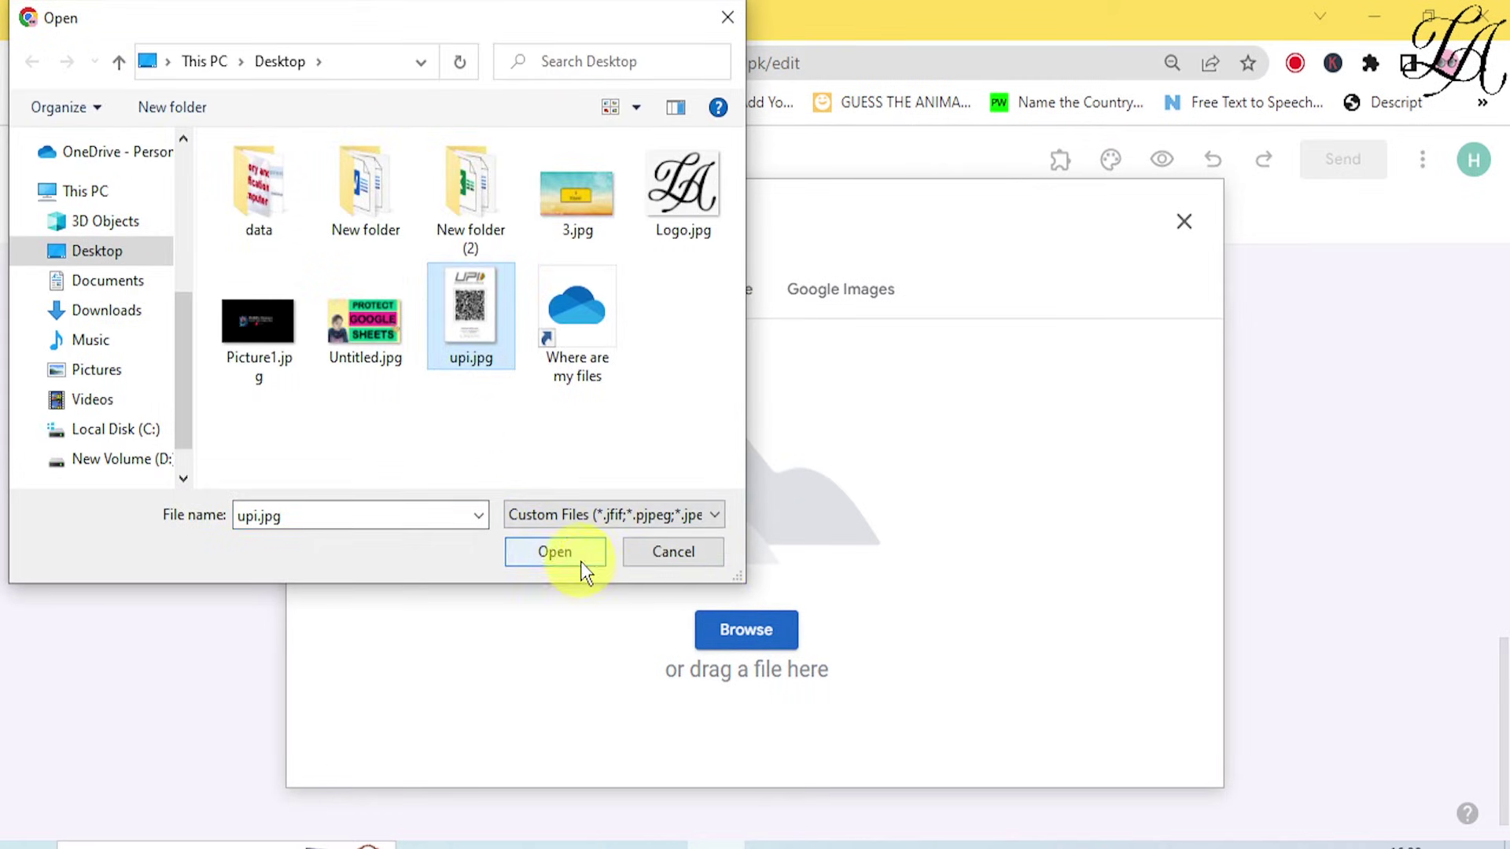
{"action": "left_click", "coordinate": [579, 561]}
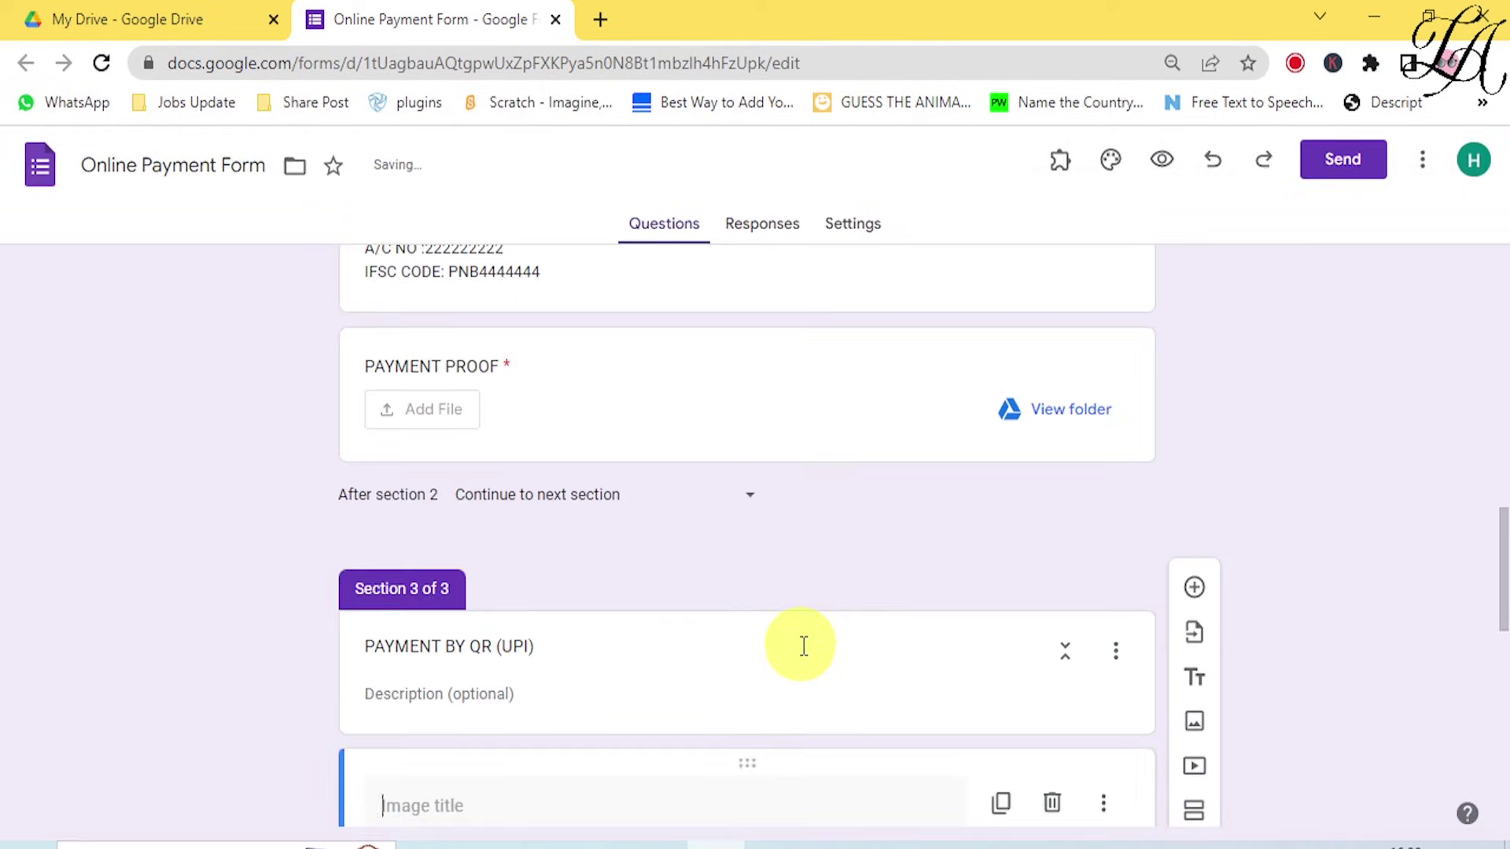
Centre-align the UPI QR code image and shrink it proportionally to about half its inserted size.
{"action": "scroll", "coordinate": [802, 645], "scroll_direction": "down", "scroll_amount": 5}
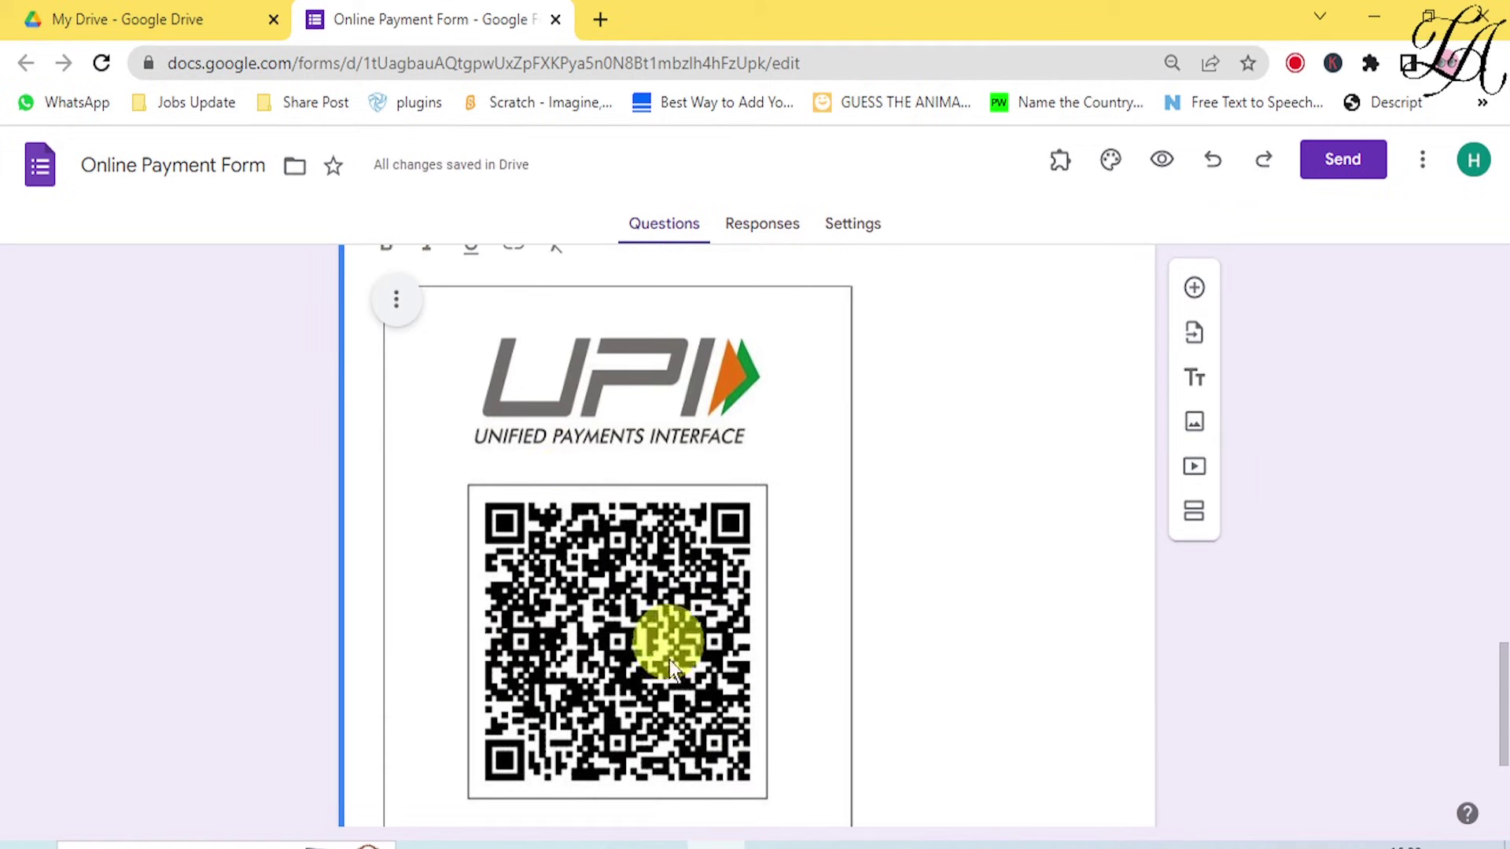
{"action": "scroll", "coordinate": [571, 639], "scroll_direction": "down", "scroll_amount": 3}
{"action": "scroll", "coordinate": [472, 517], "scroll_direction": "up", "scroll_amount": 4}
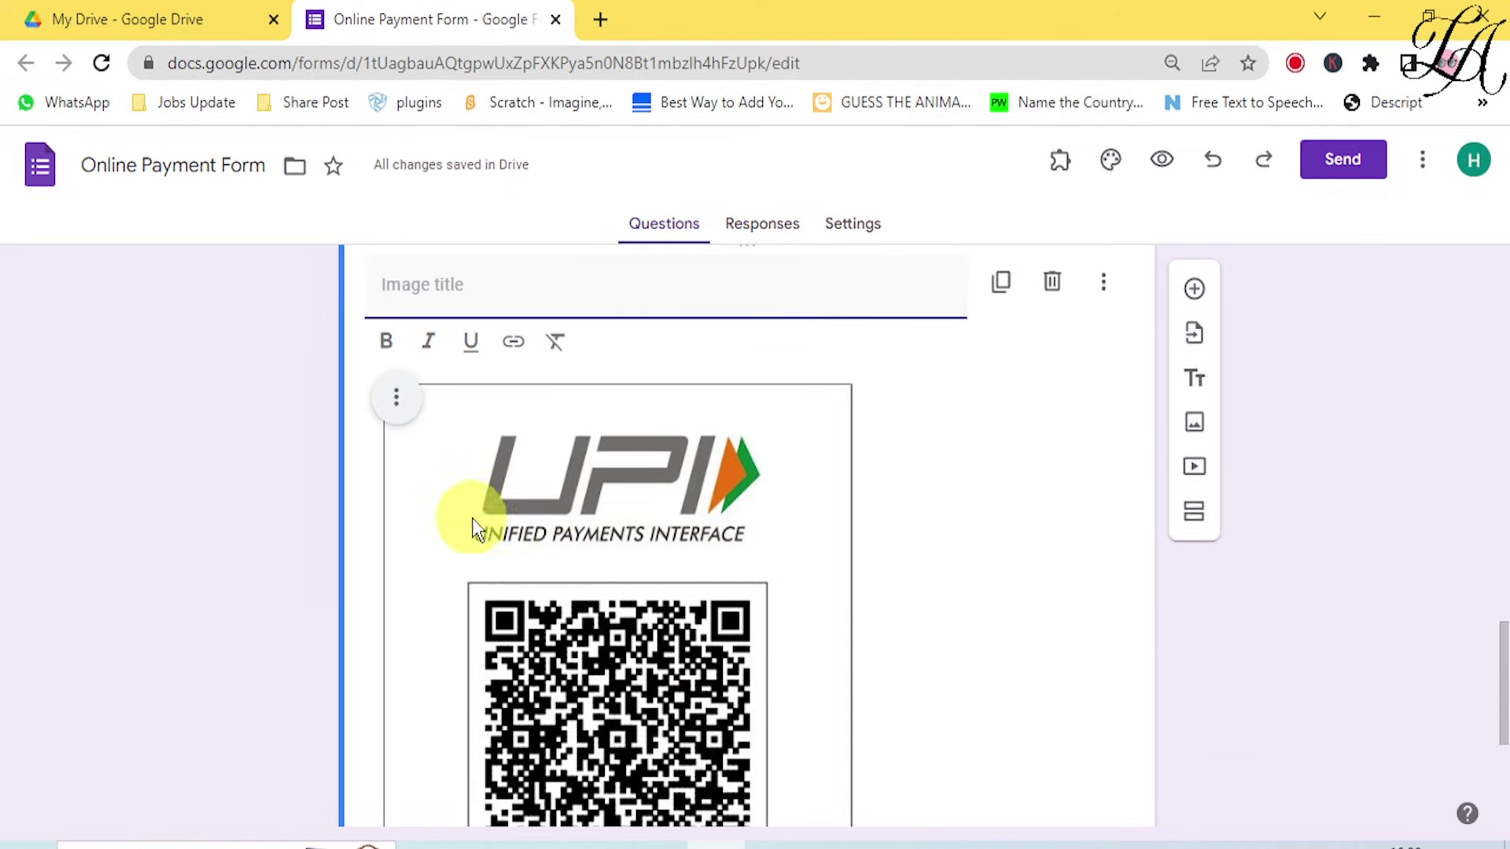
{"action": "left_click", "coordinate": [398, 401]}
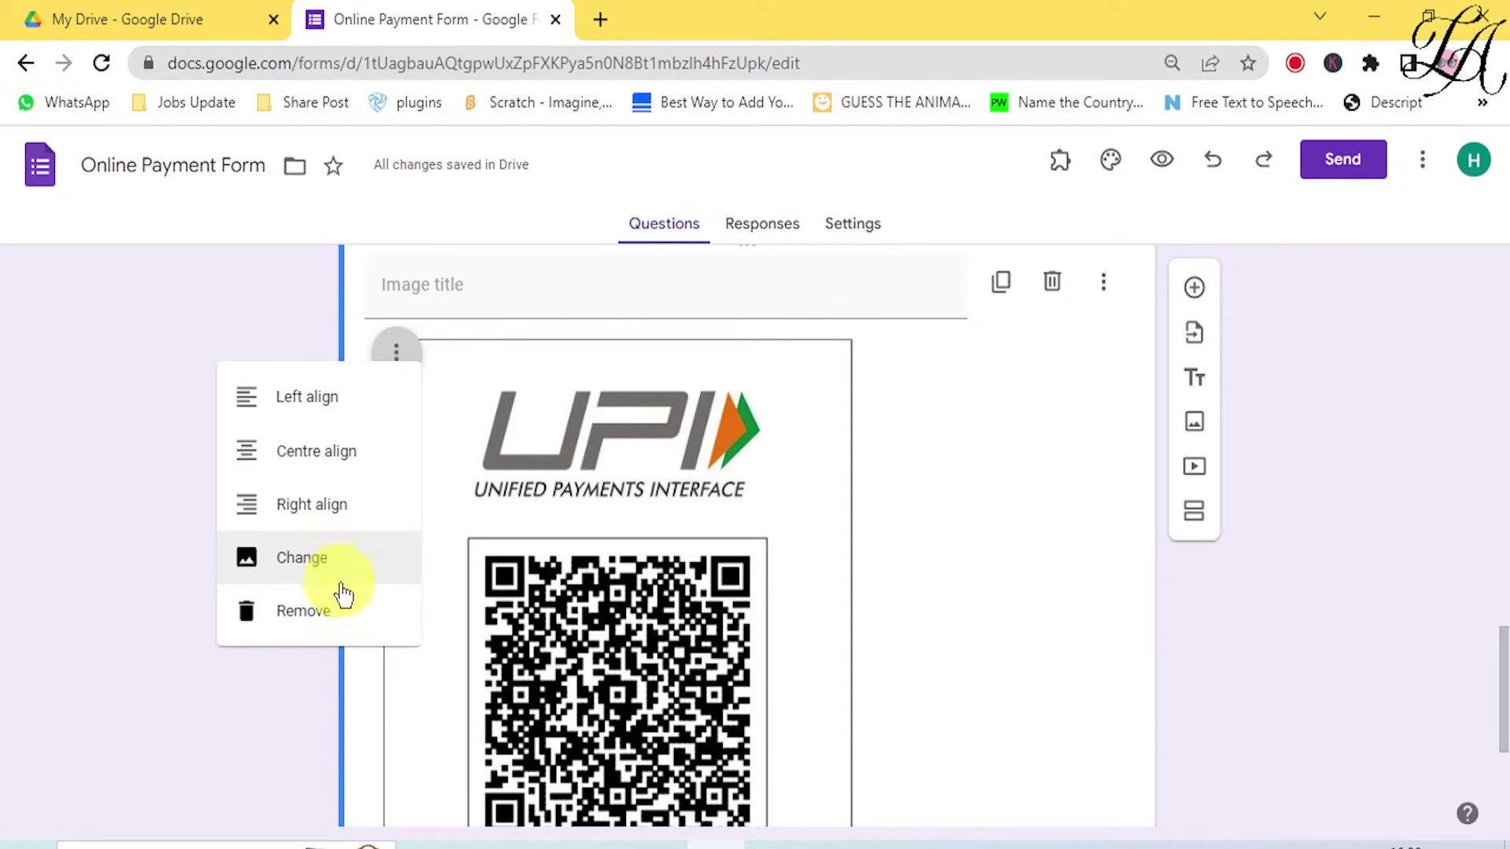
{"action": "left_click", "coordinate": [338, 472]}
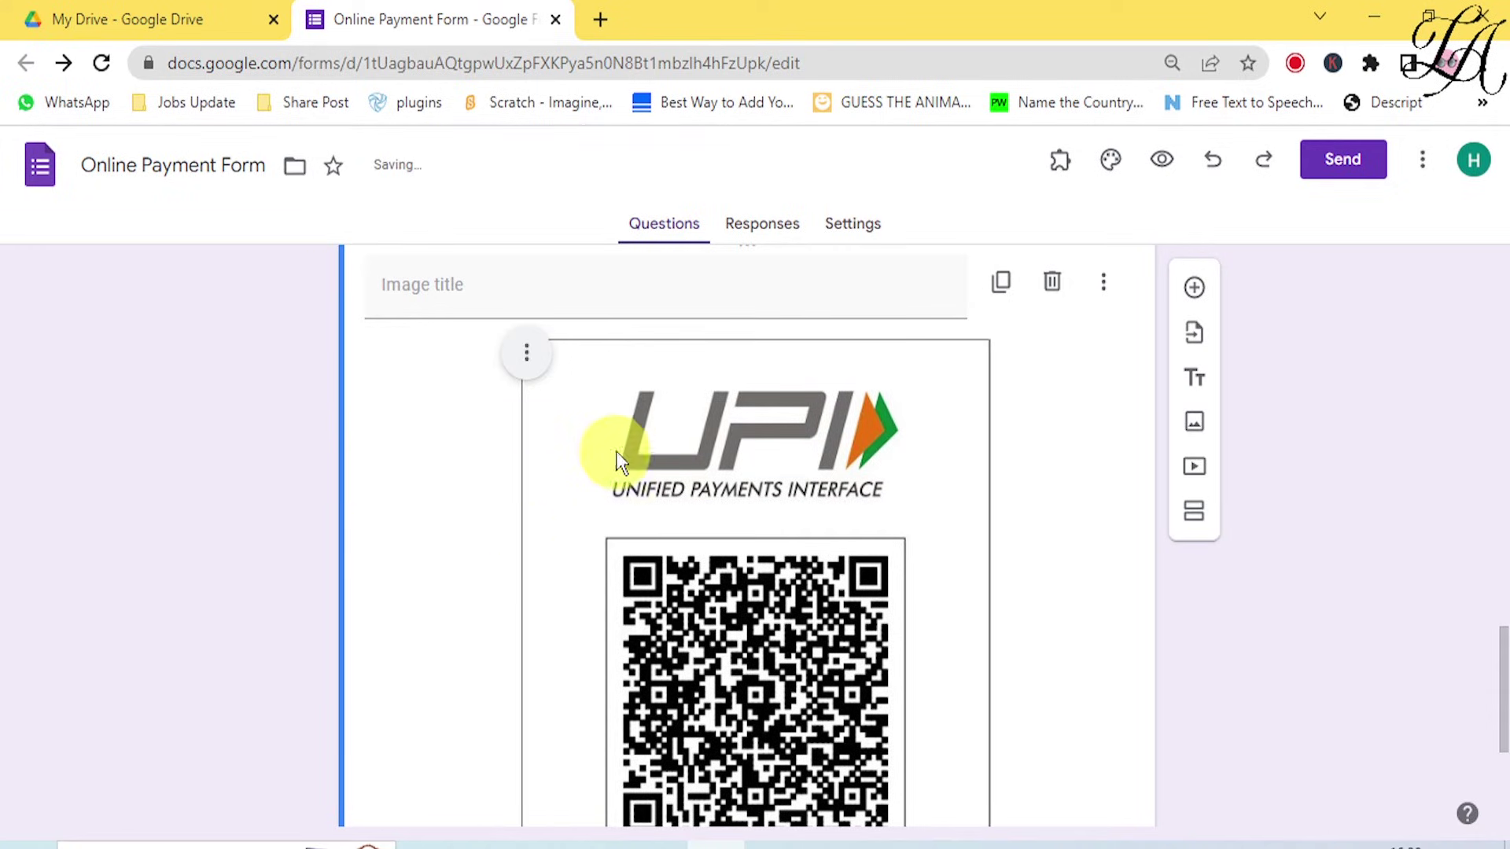
{"action": "left_click", "coordinate": [975, 358]}
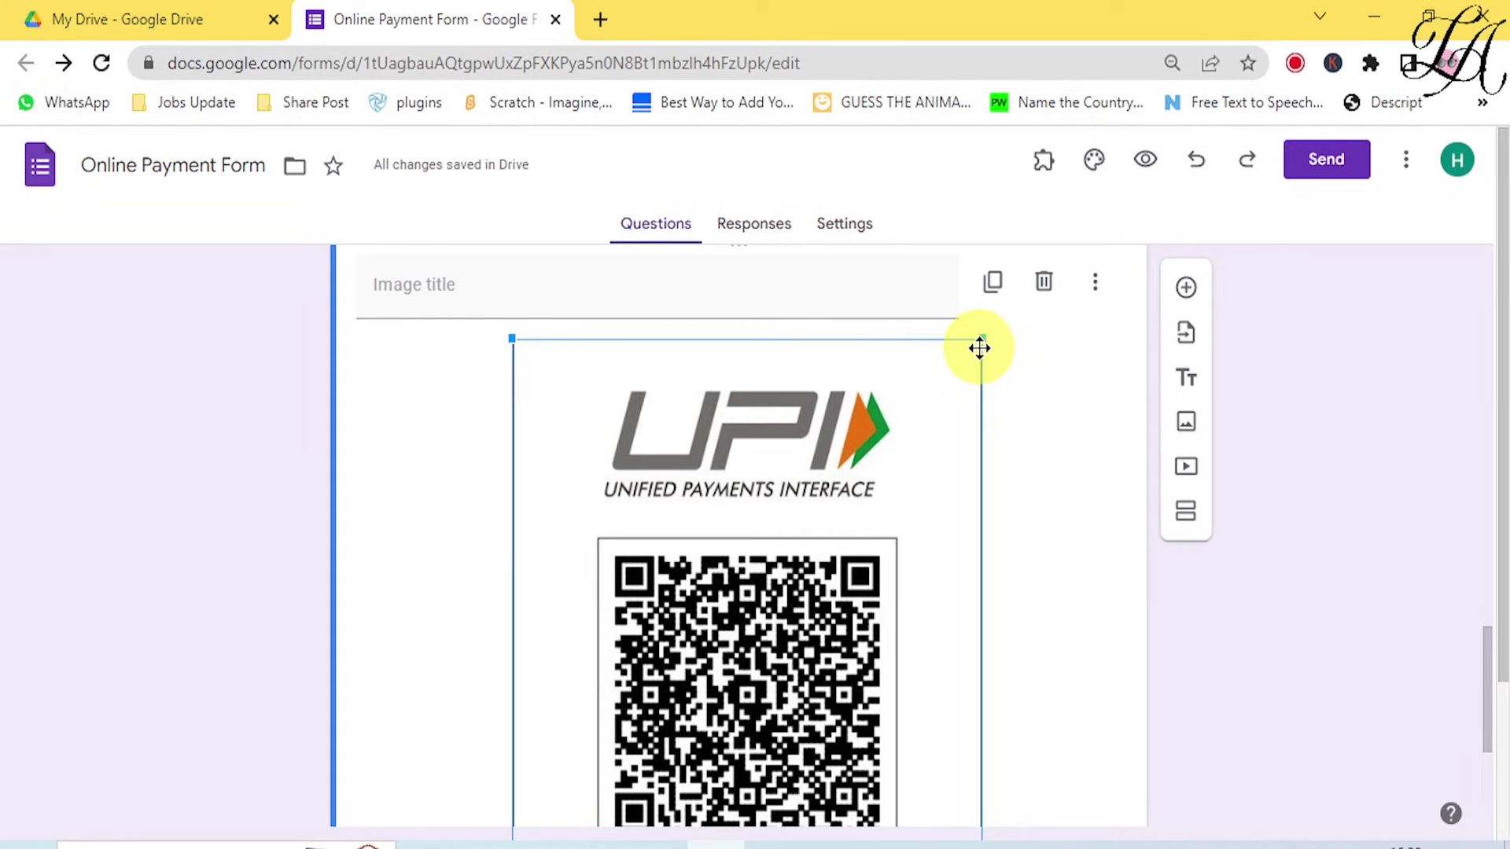
{"action": "left_click_drag", "start_coordinate": [977, 343], "coordinate": [843, 533]}
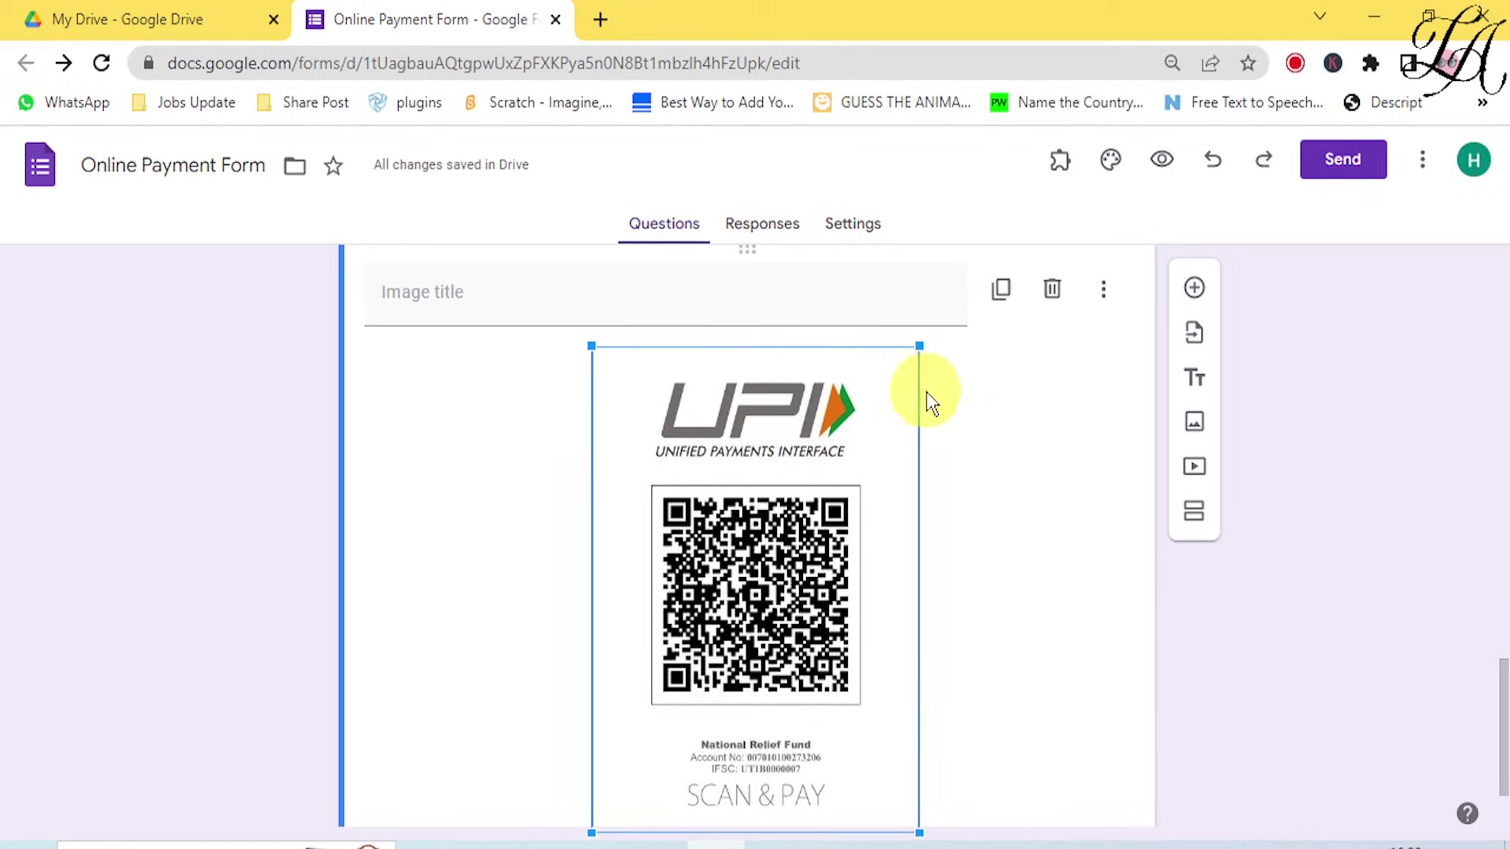
{"action": "left_click_drag", "start_coordinate": [915, 344], "coordinate": [829, 482]}
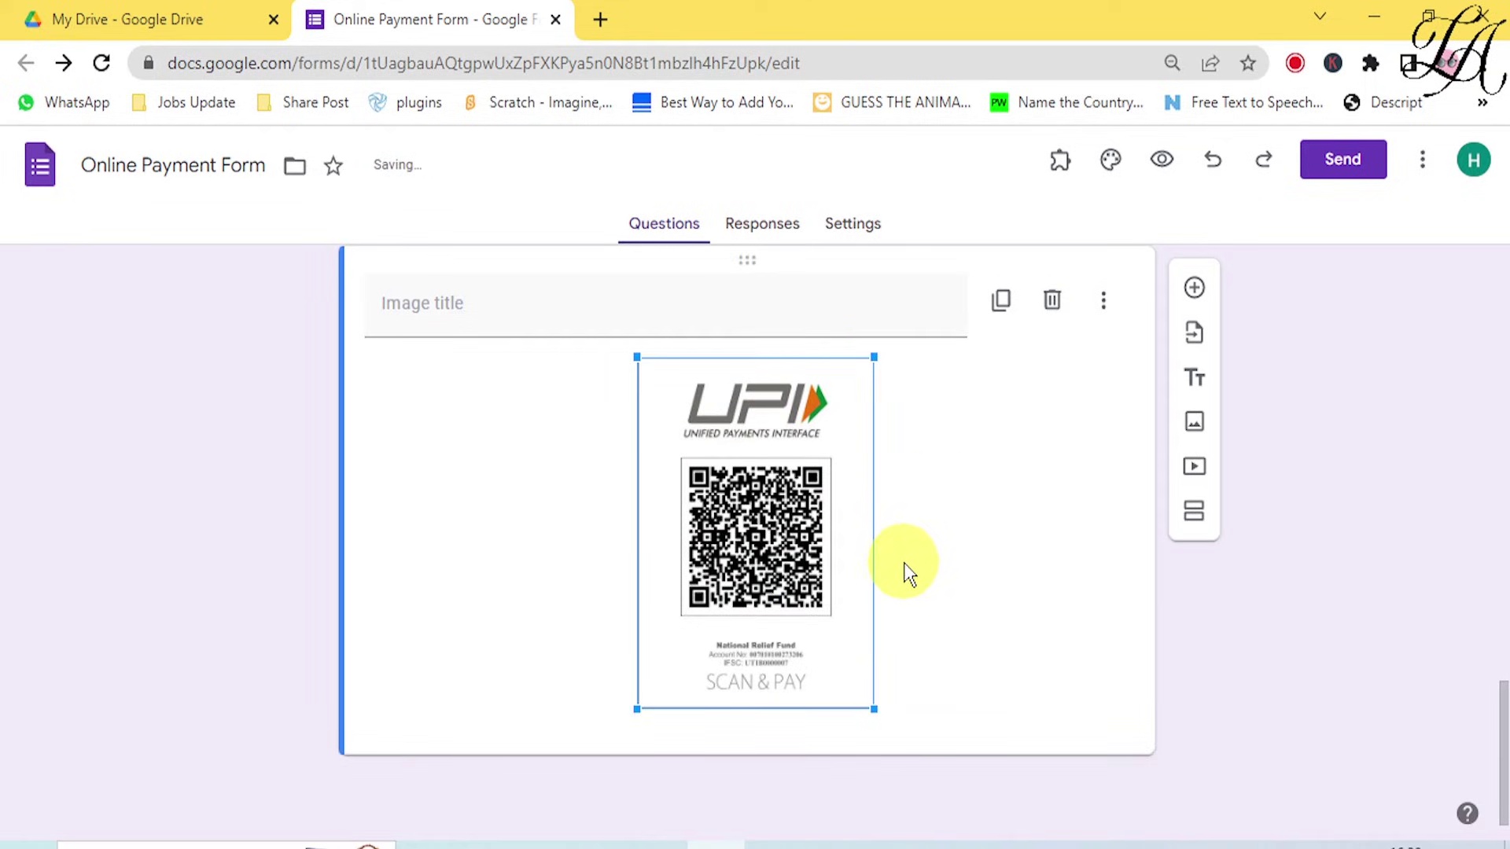
Title the UPI QR code image "SCAN QR".
{"action": "scroll", "coordinate": [455, 412], "scroll_direction": "up", "scroll_amount": 2}
{"action": "left_click", "coordinate": [458, 425]}
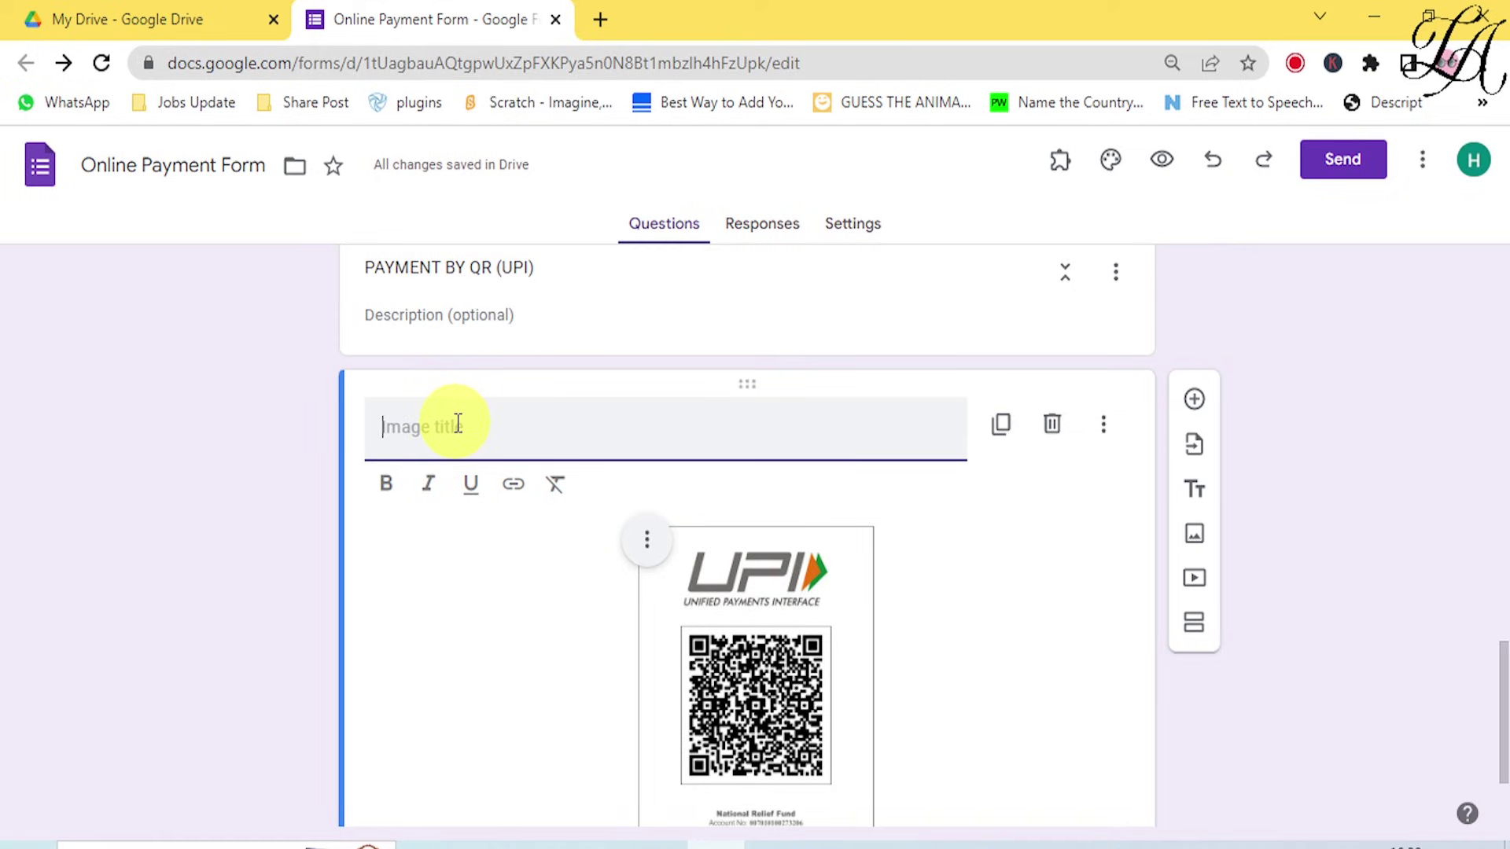
{"action": "type", "text": "SCAN"}
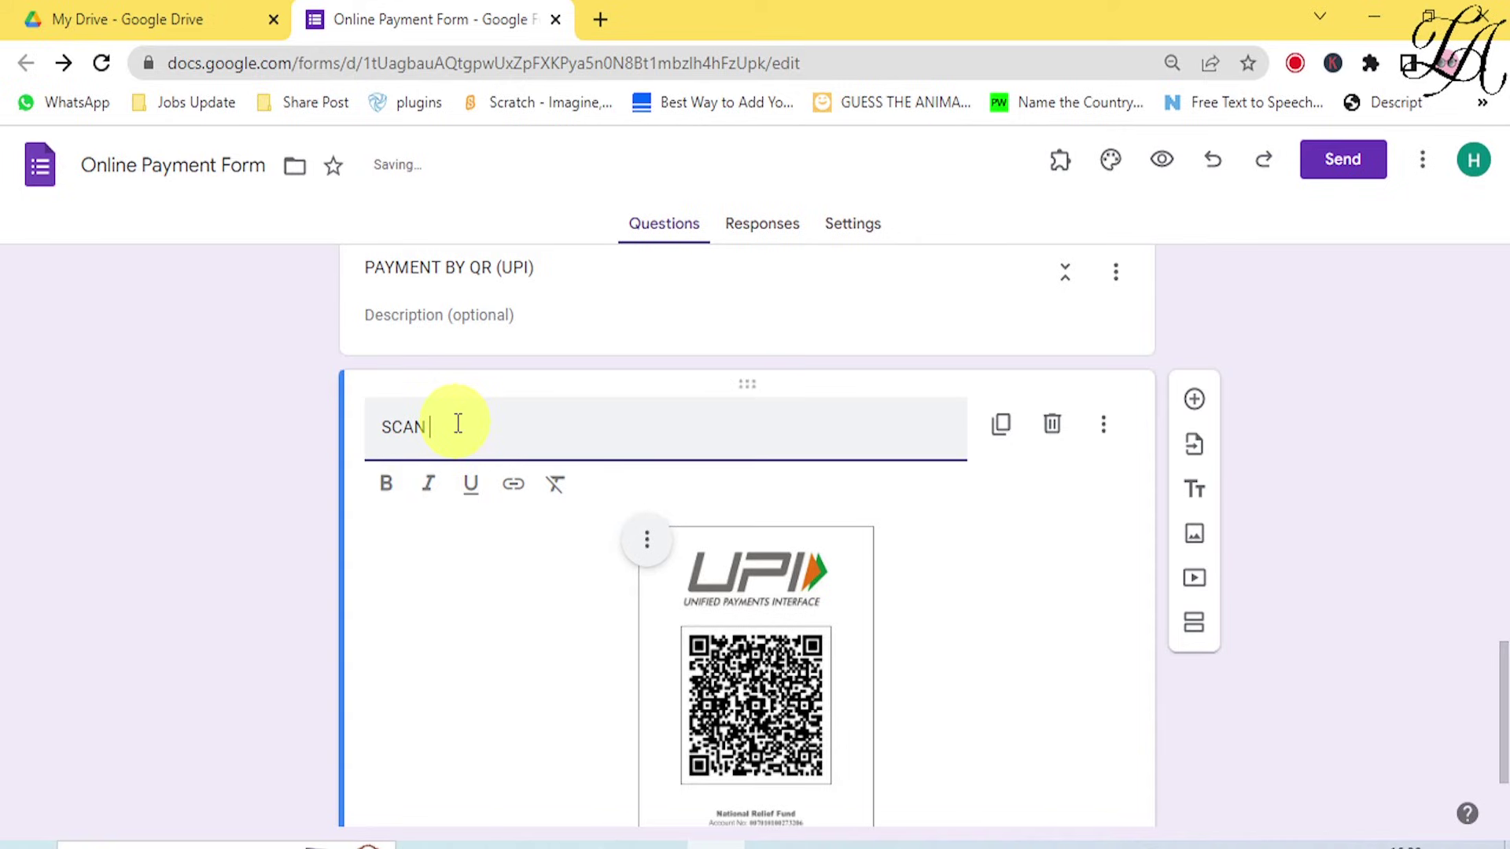
{"action": "type", "text": " QR"}
Add a file upload question titled "PAYMENT PROOF" below the UPI QR code image.
{"action": "left_click", "coordinate": [1195, 400]}
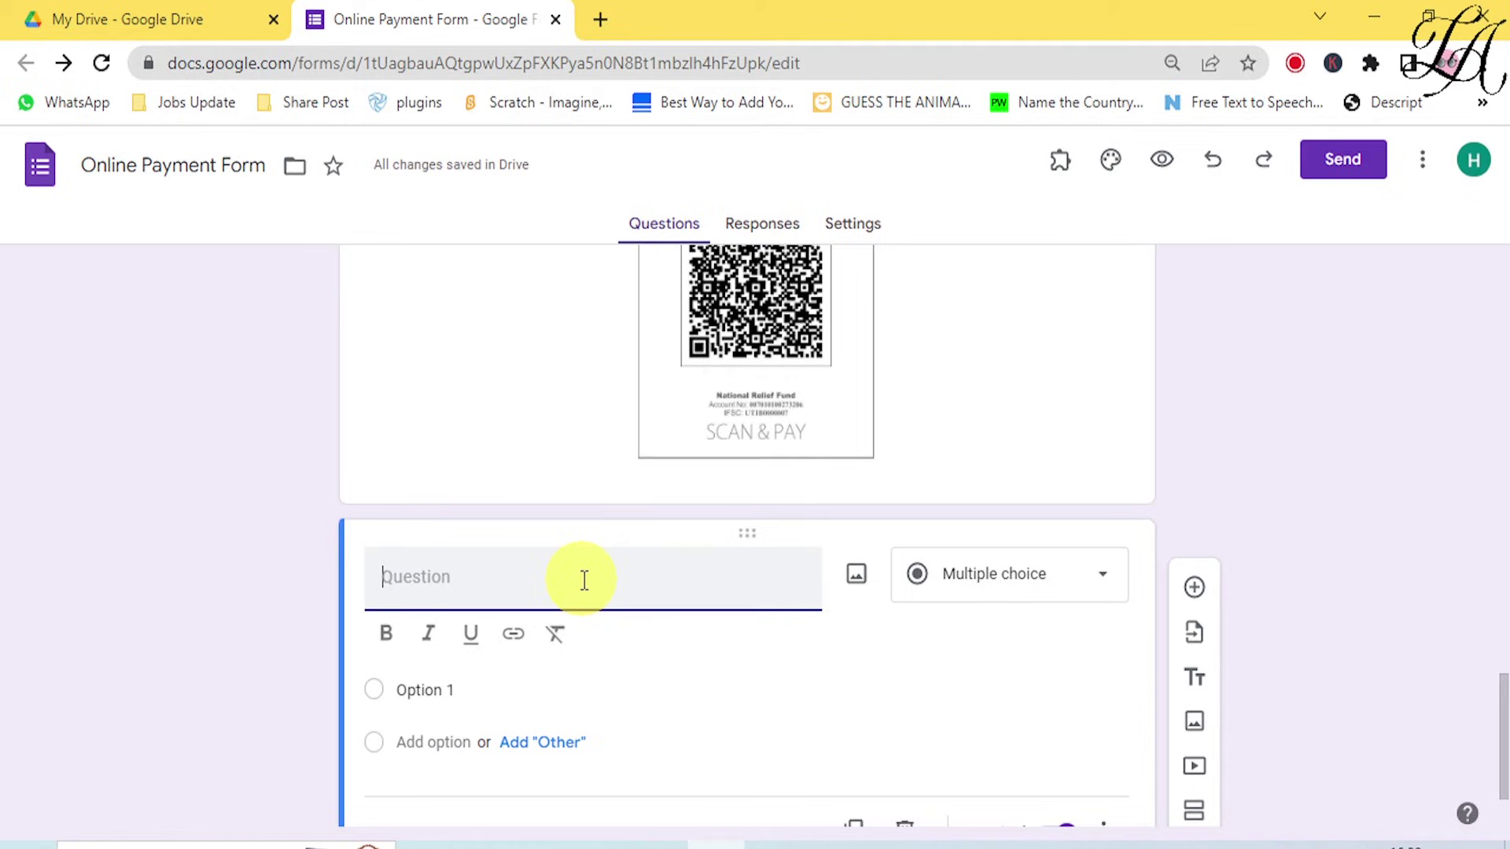
{"action": "type", "text": "PAYMENT PROOF"}
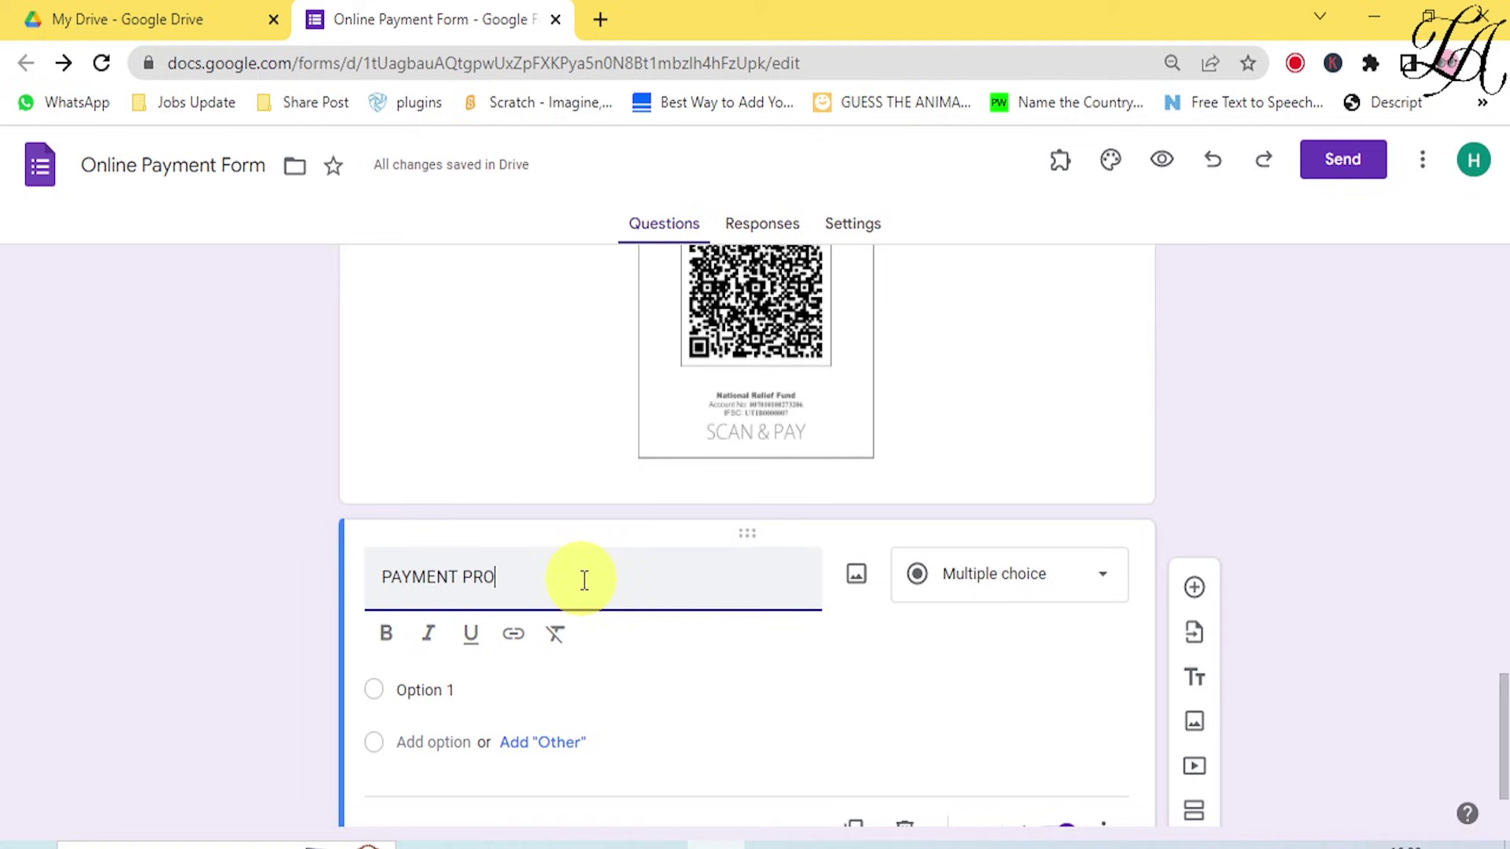
{"action": "left_click", "coordinate": [947, 598]}
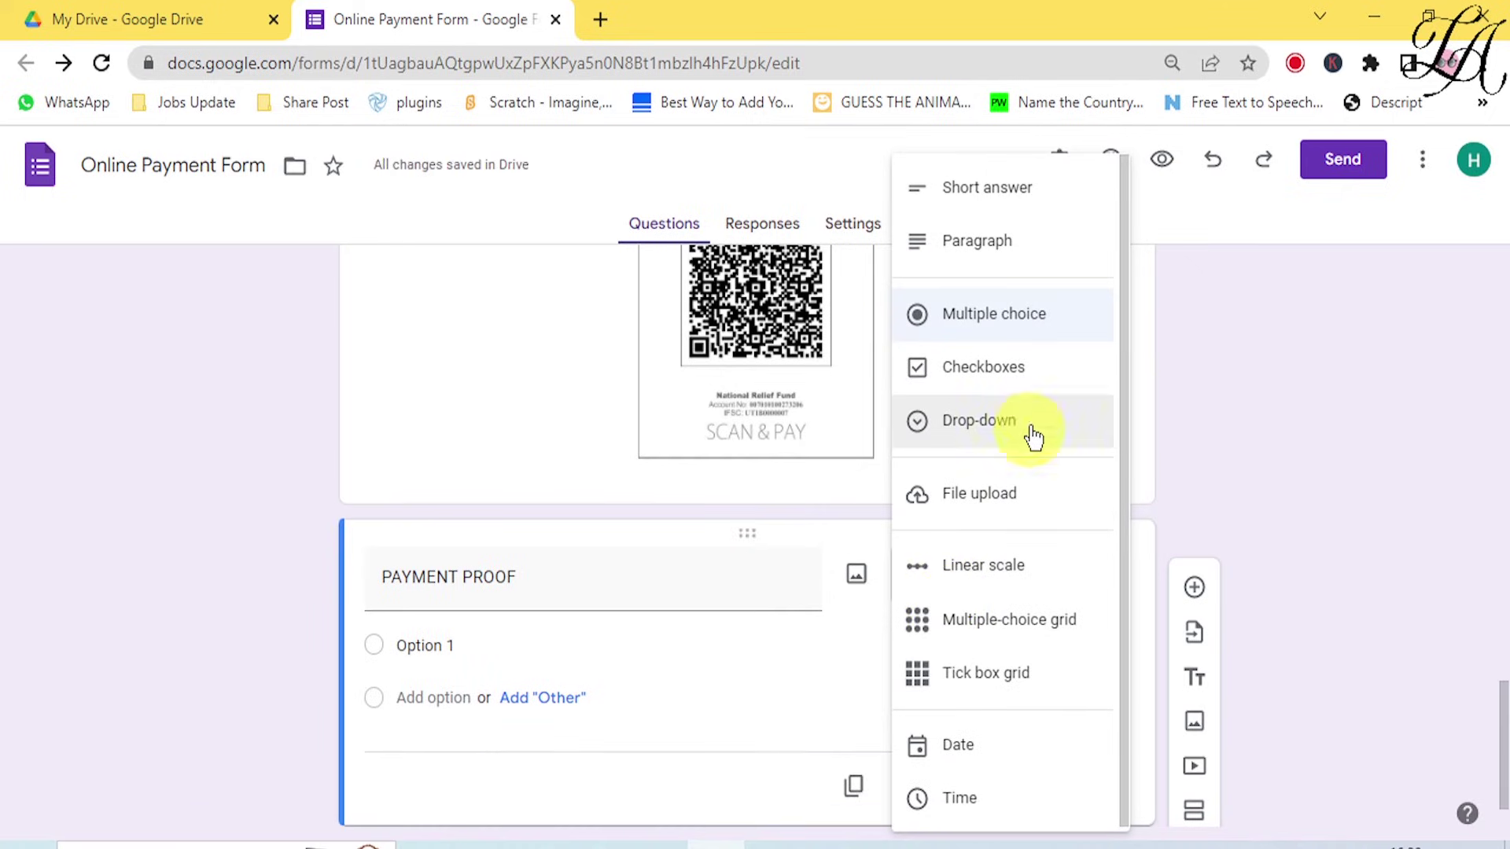
{"action": "left_click", "coordinate": [986, 510]}
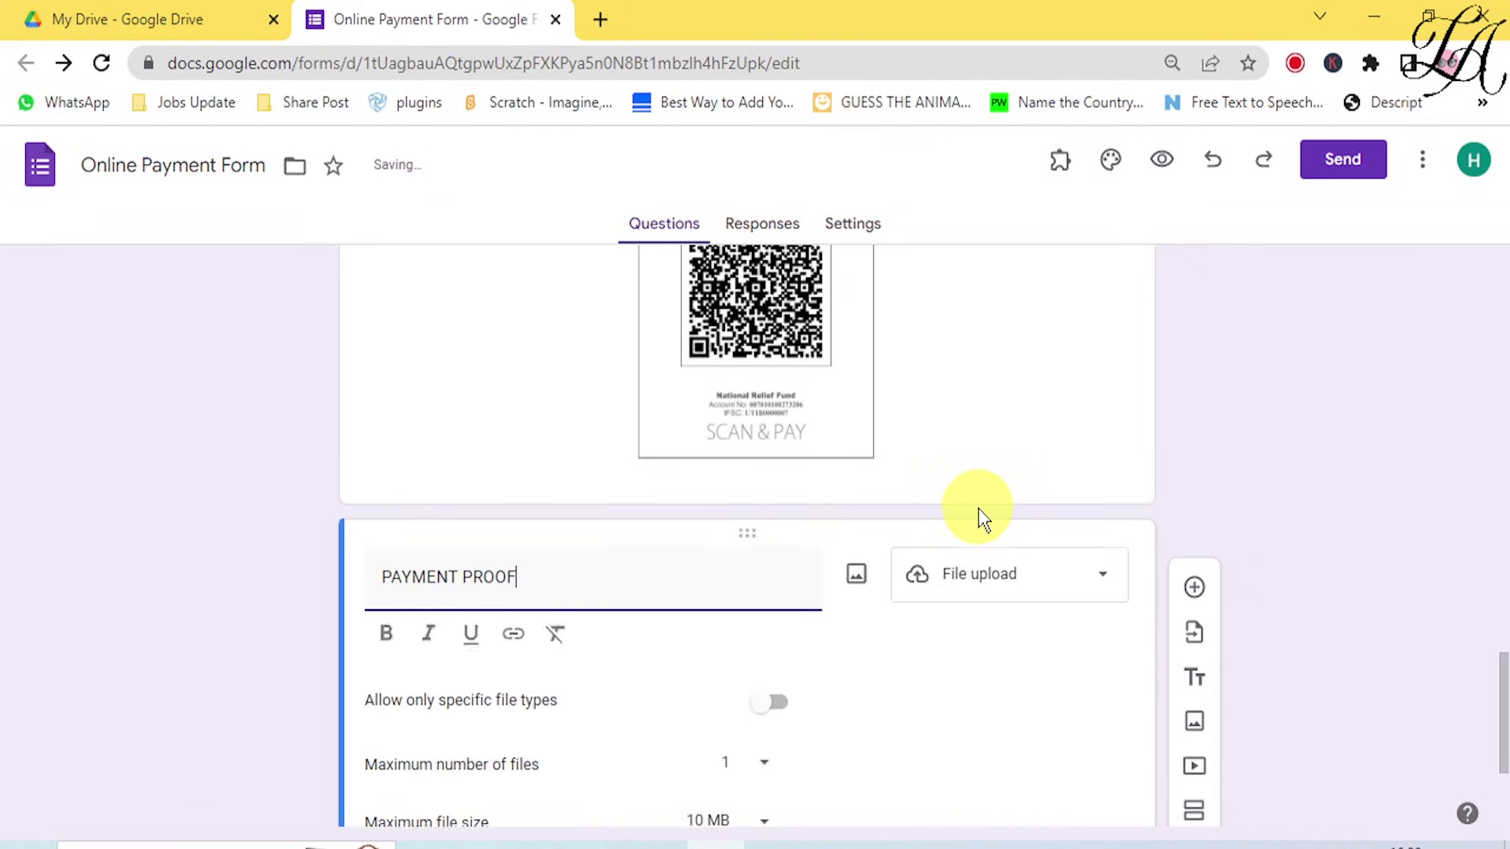
Restrict the QR section's PAYMENT PROOF upload to PDF and Image files only.
{"action": "left_click", "coordinate": [776, 580]}
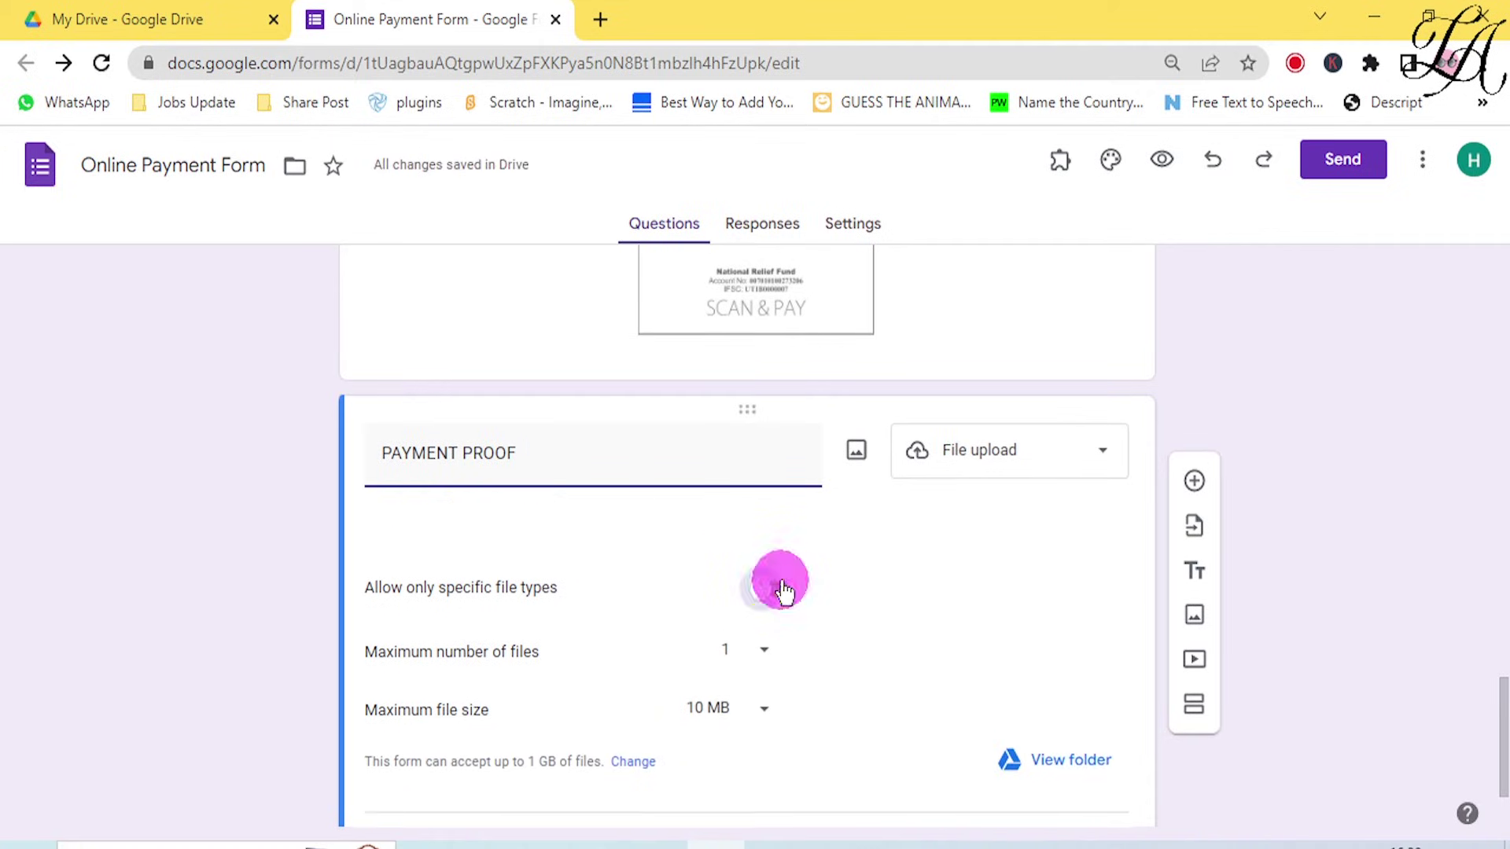
{"action": "left_click", "coordinate": [381, 640]}
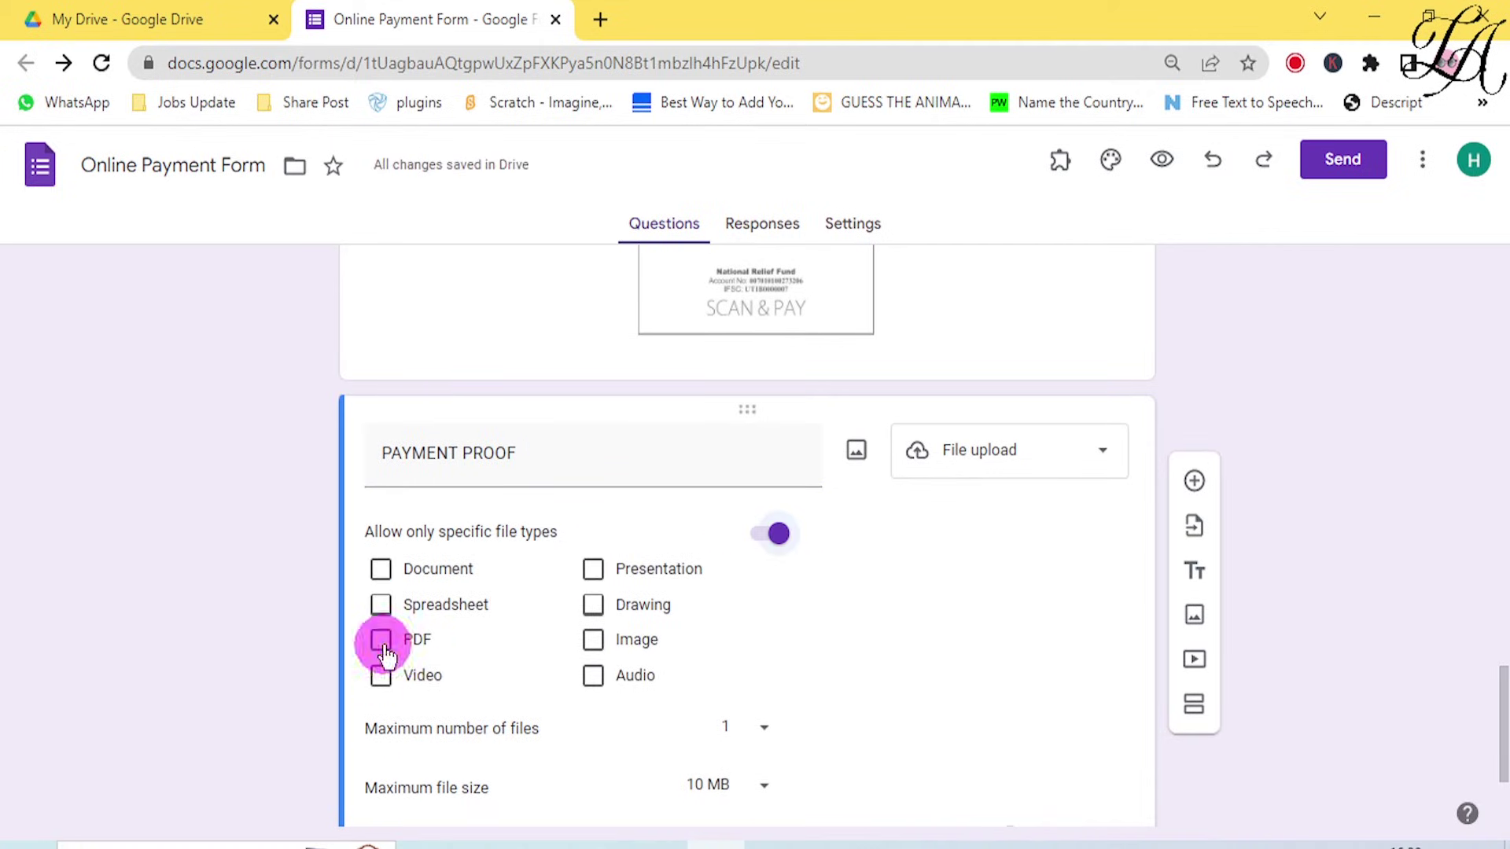
{"action": "left_click", "coordinate": [596, 641]}
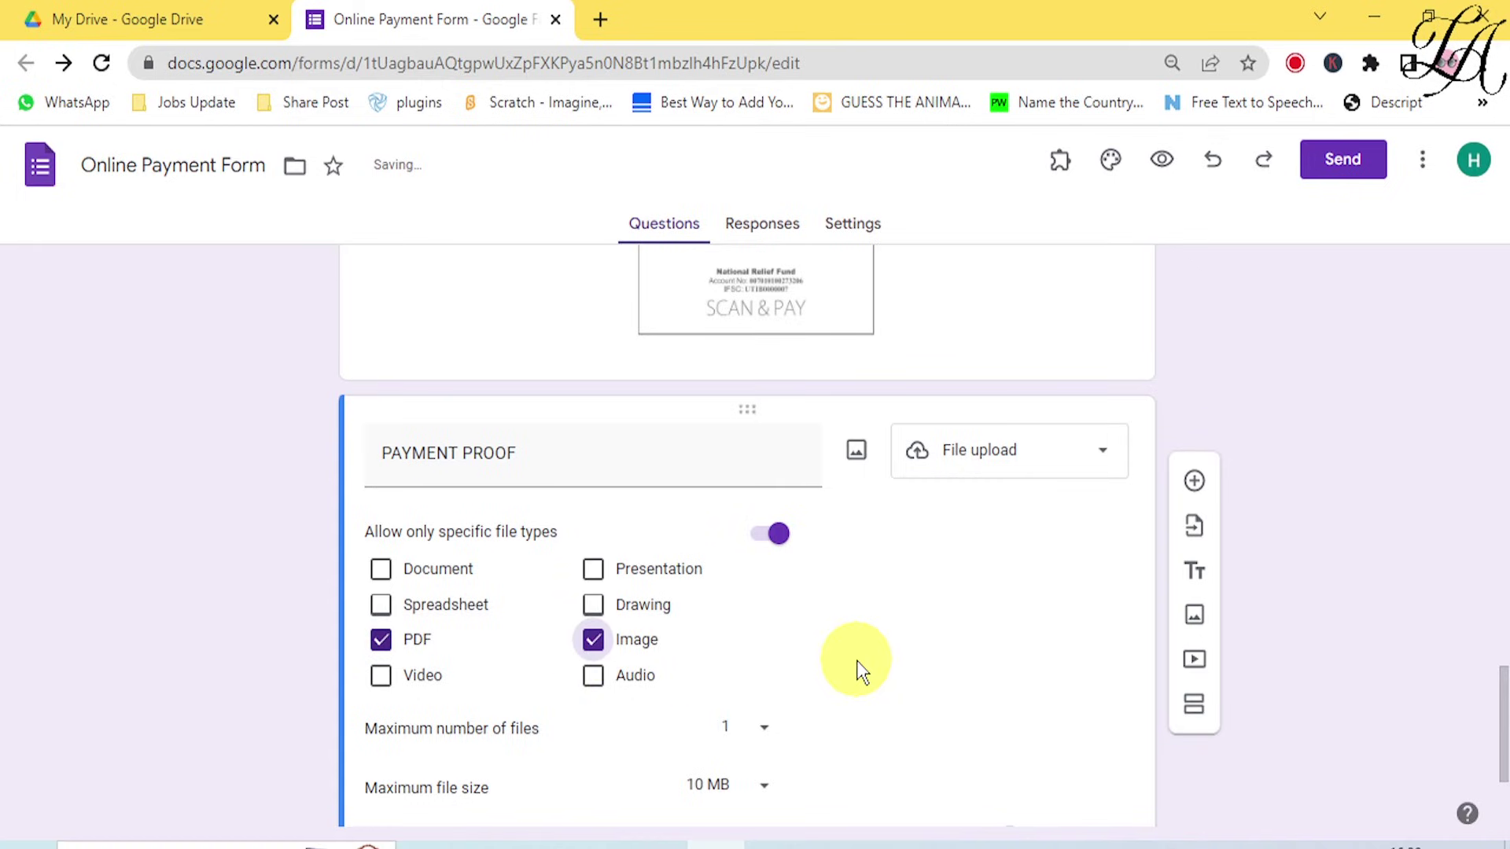
{"action": "scroll", "coordinate": [862, 661], "scroll_direction": "down", "scroll_amount": 3}
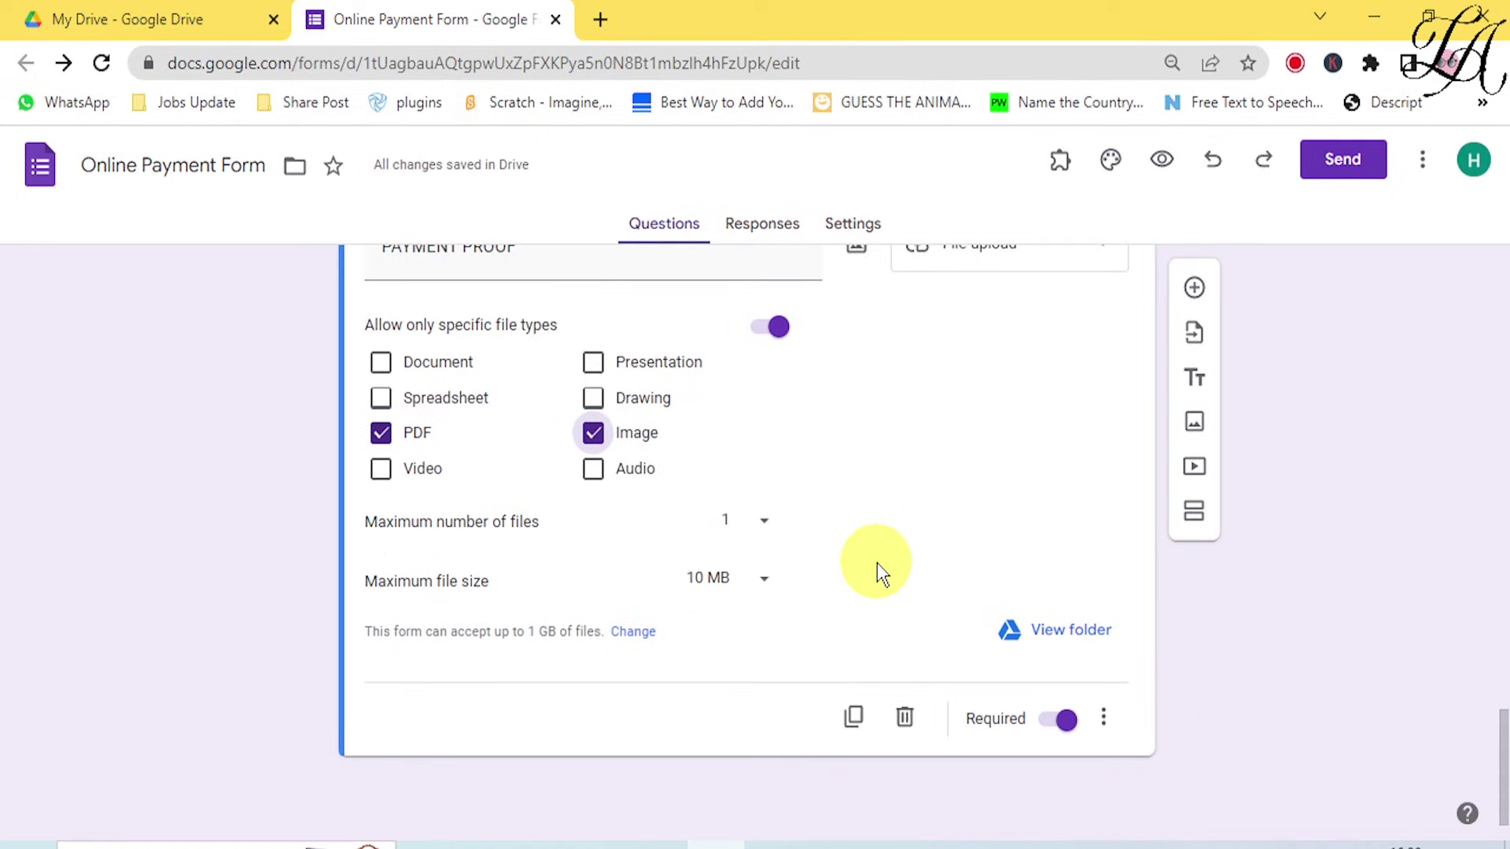
{"action": "scroll", "coordinate": [877, 563], "scroll_direction": "up", "scroll_amount": 20}
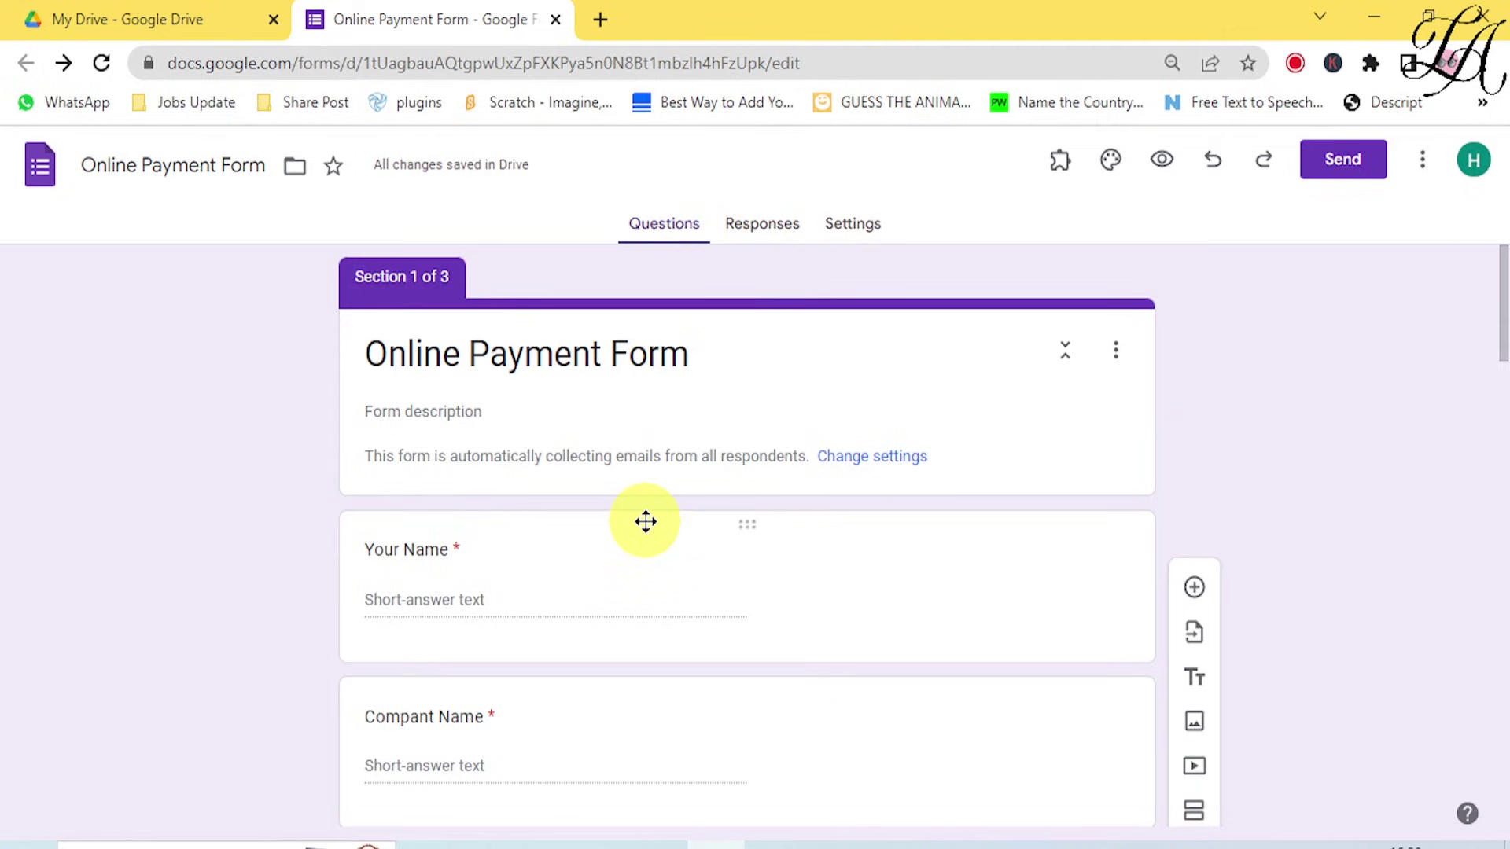
Enable going to a section based on the answer for the Choose Payment Mode question in section 1.
{"action": "scroll", "coordinate": [648, 571], "scroll_direction": "down", "scroll_amount": 5}
{"action": "scroll", "coordinate": [651, 580], "scroll_direction": "down", "scroll_amount": 2}
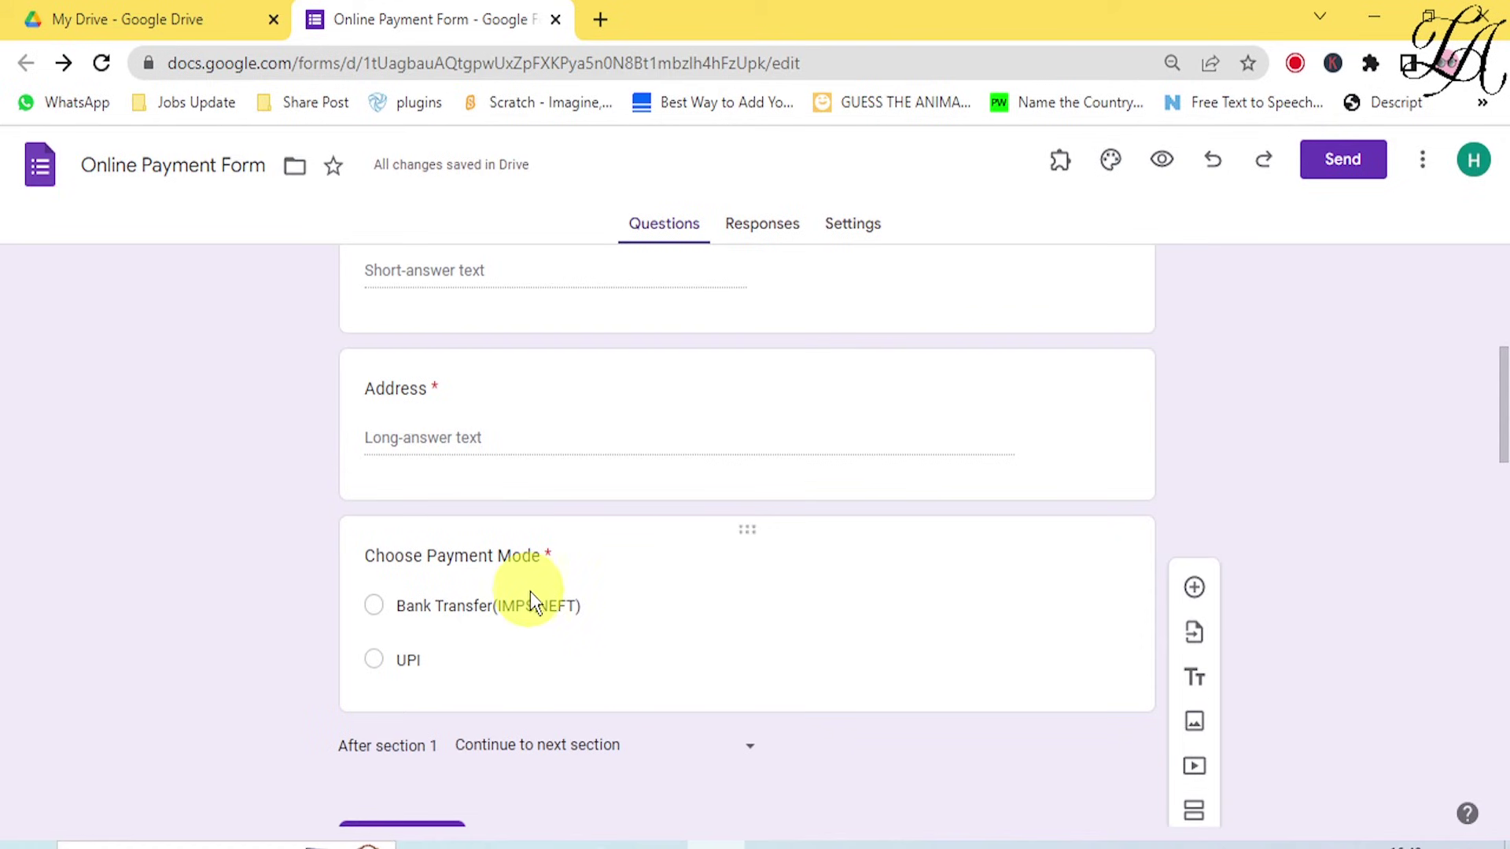
{"action": "scroll", "coordinate": [579, 715], "scroll_direction": "down", "scroll_amount": 3}
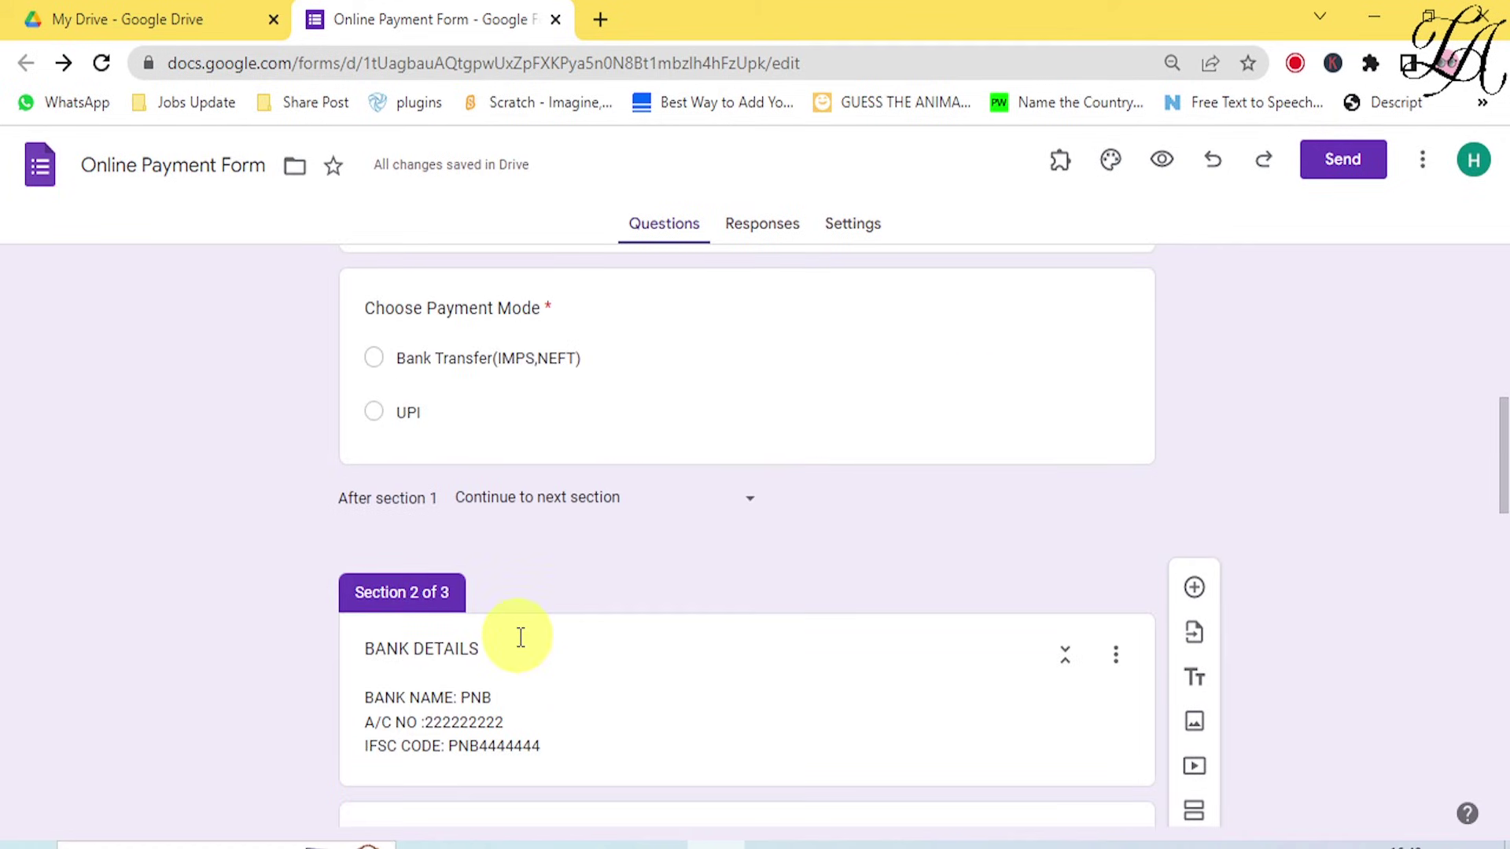
{"action": "scroll", "coordinate": [521, 637], "scroll_direction": "down", "scroll_amount": 8}
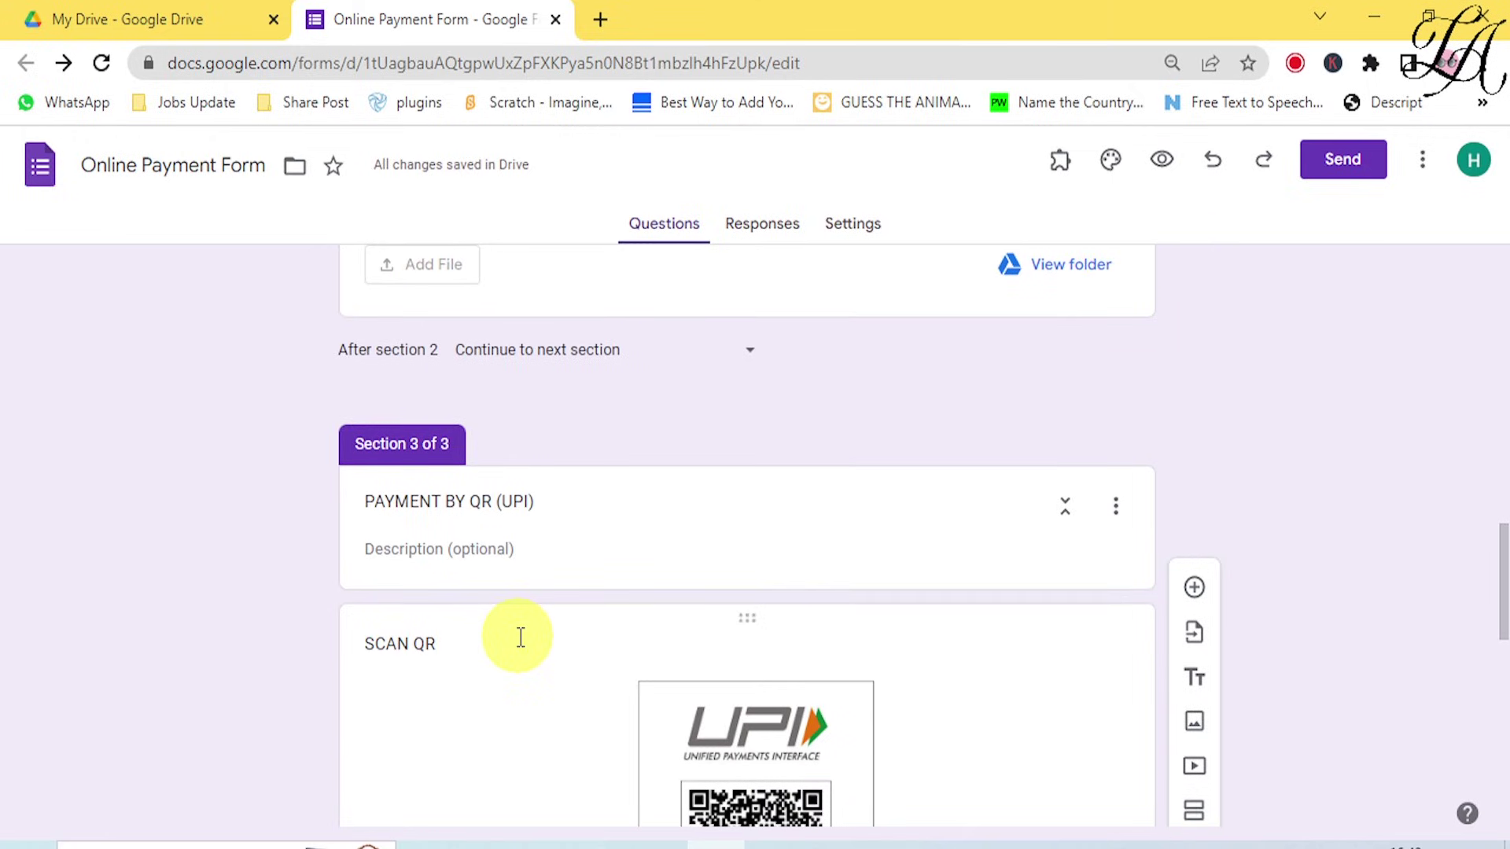
{"action": "scroll", "coordinate": [517, 638], "scroll_direction": "up", "scroll_amount": 11}
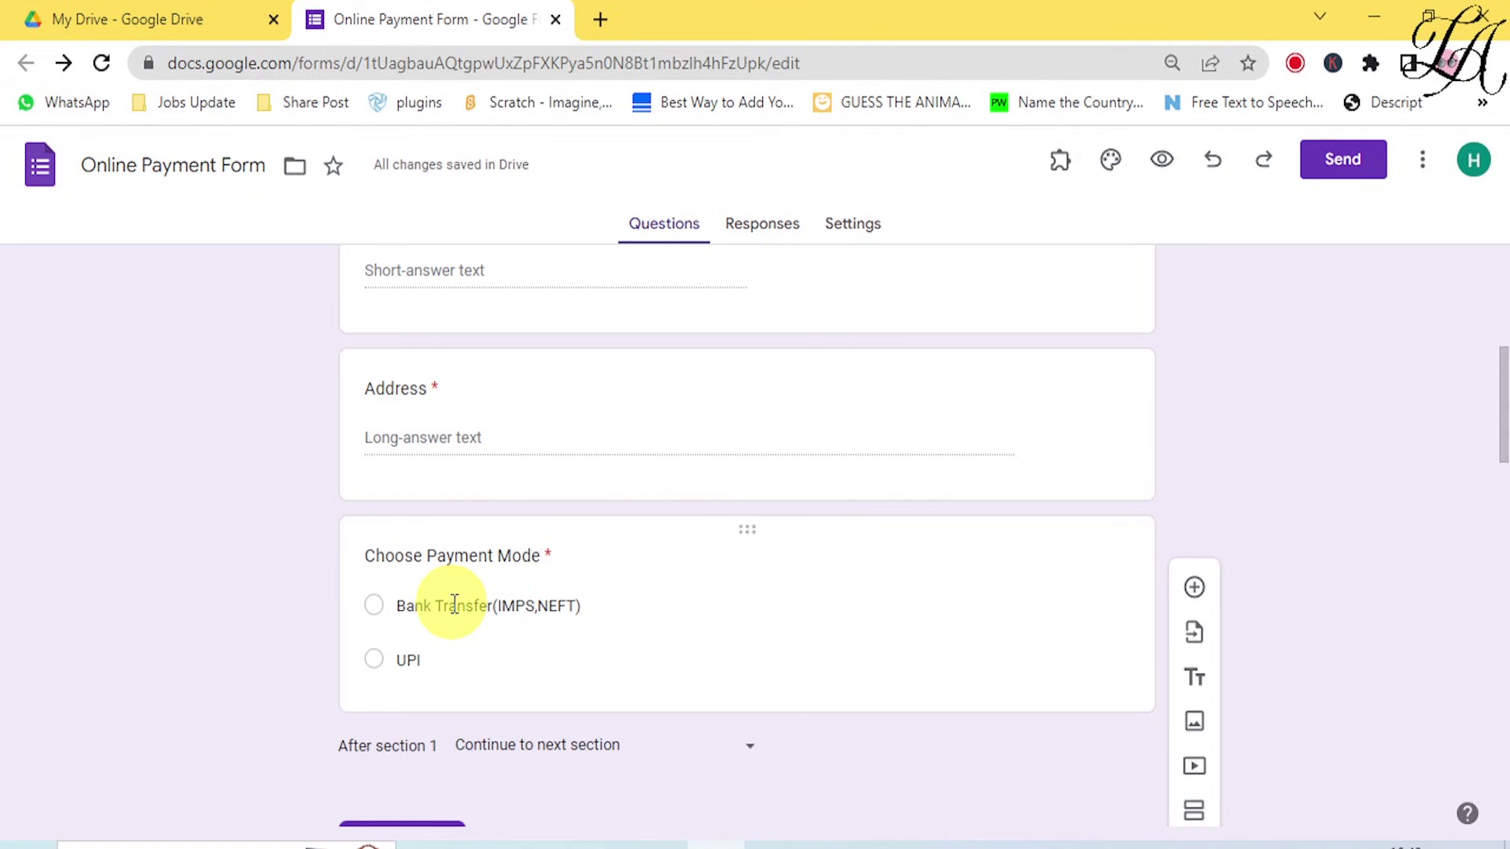
{"action": "left_click", "coordinate": [443, 554]}
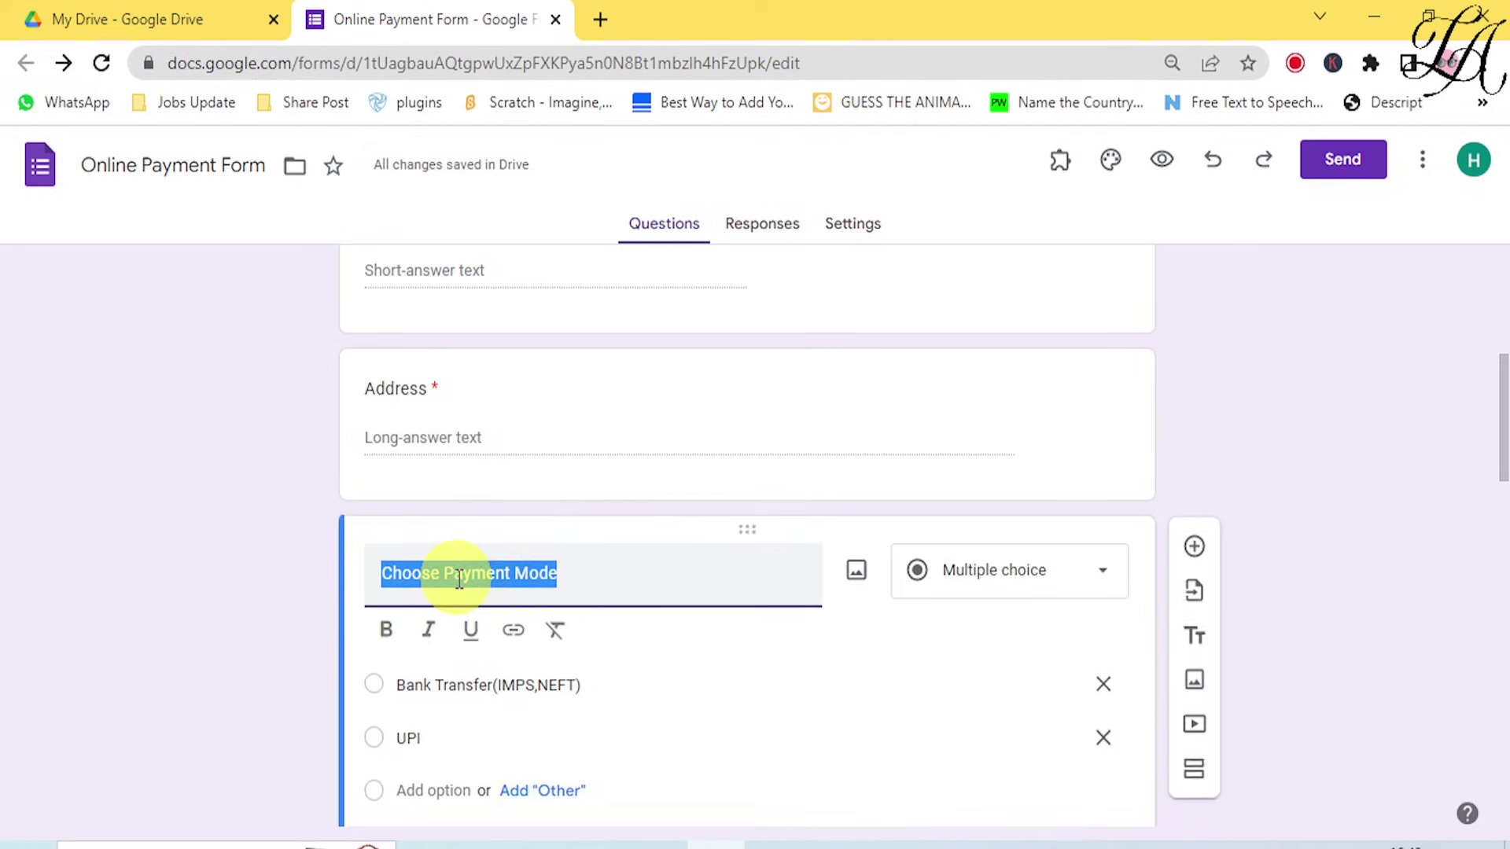
{"action": "scroll", "coordinate": [668, 630], "scroll_direction": "down", "scroll_amount": 2}
{"action": "scroll", "coordinate": [795, 639], "scroll_direction": "down", "scroll_amount": 2}
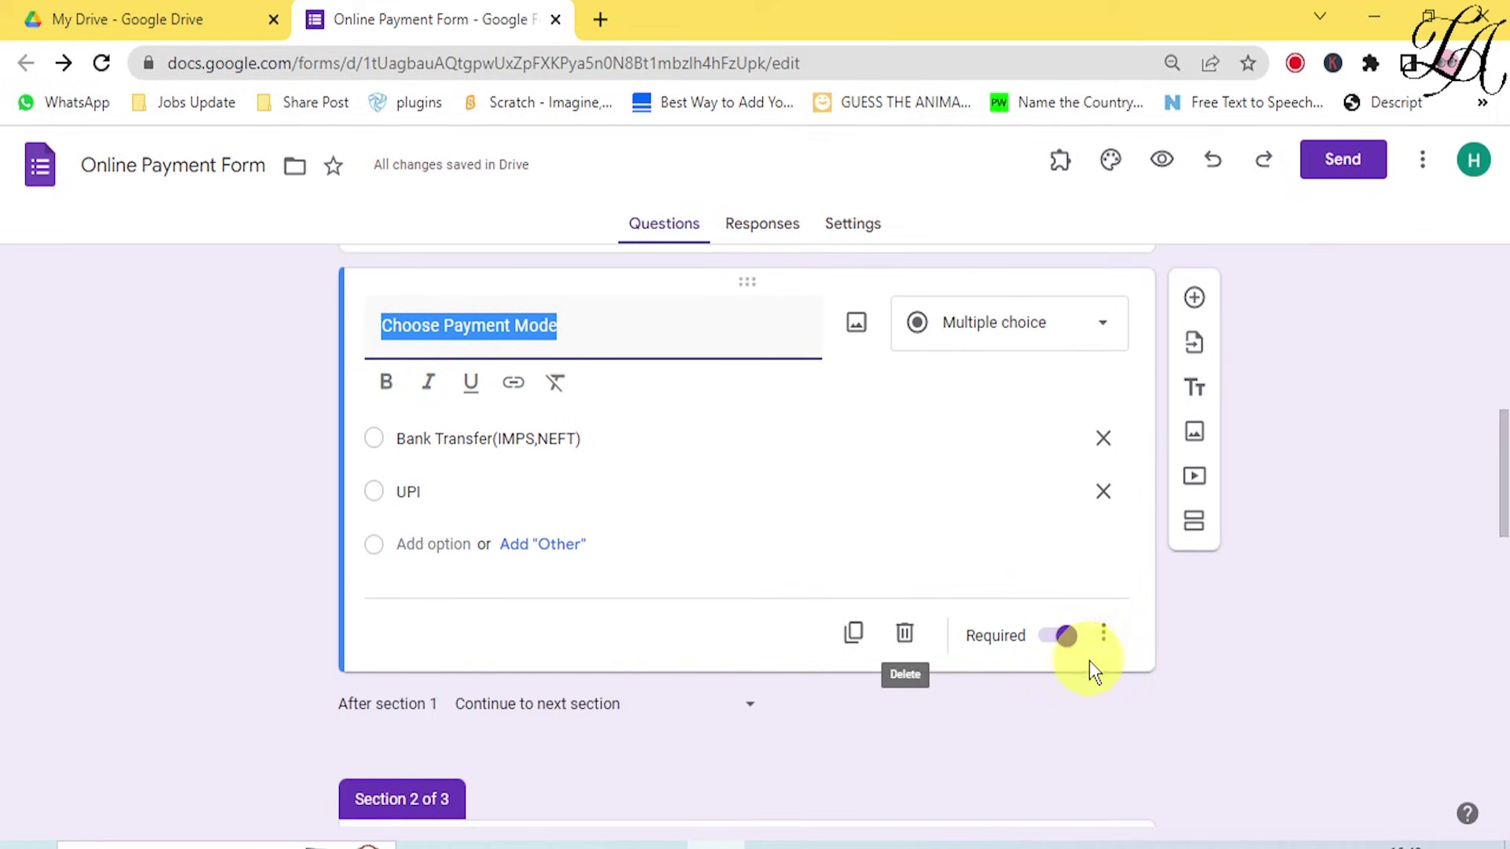
{"action": "left_click", "coordinate": [1104, 646]}
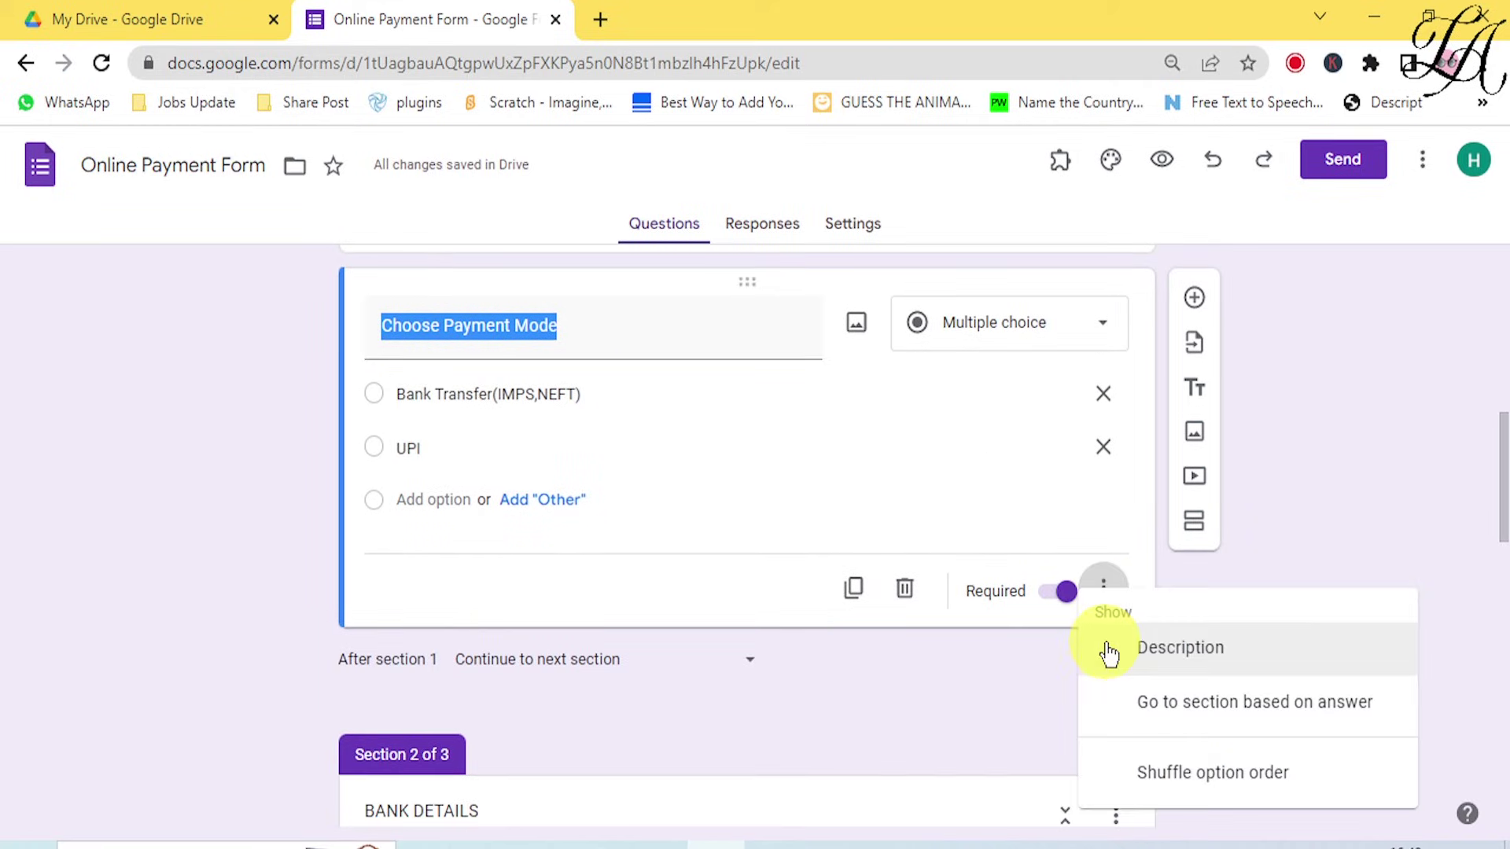
{"action": "left_click", "coordinate": [1191, 711]}
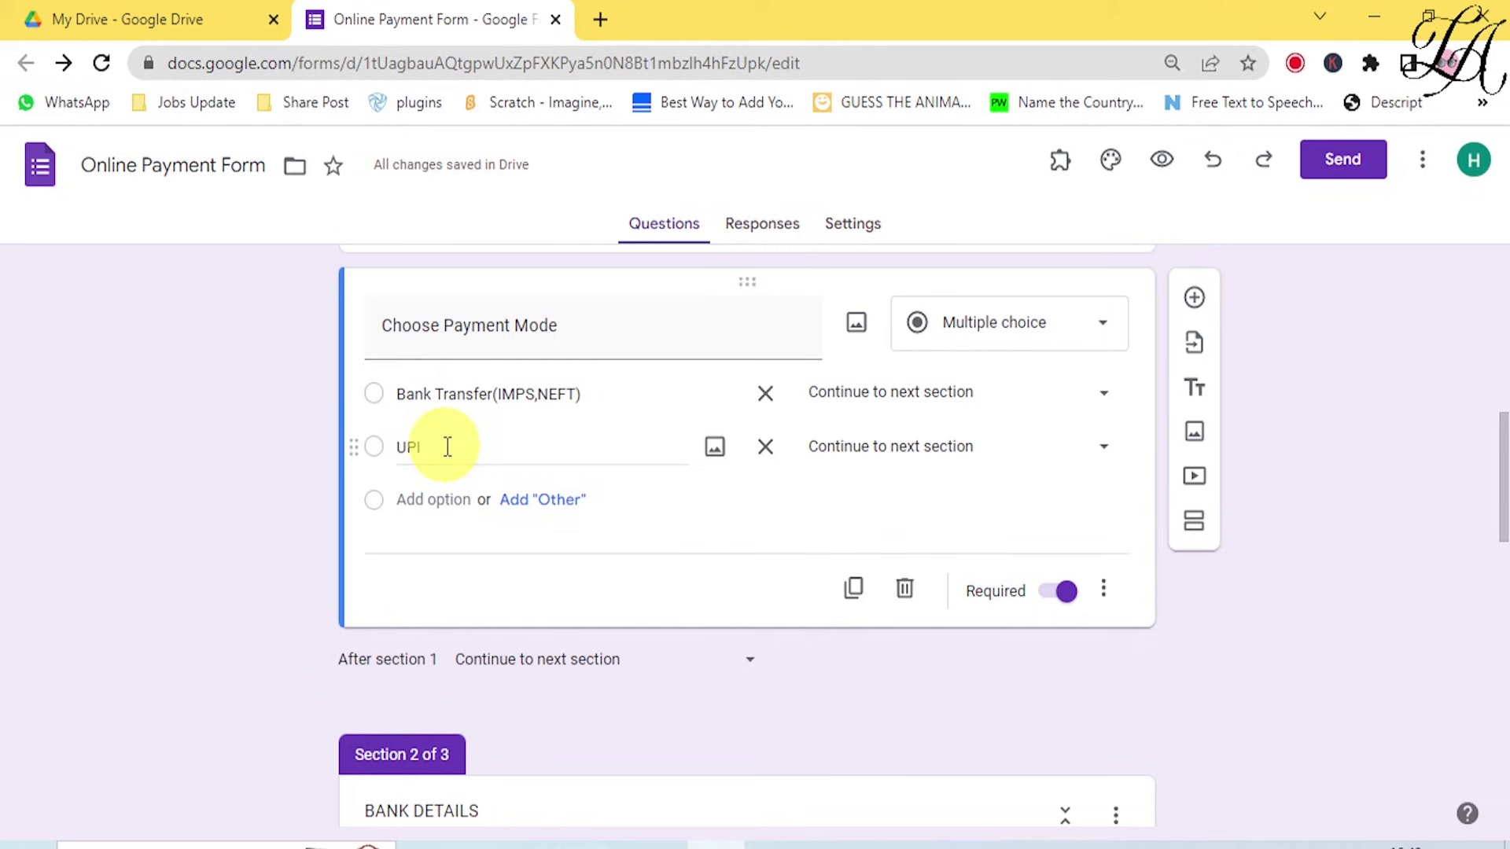
Route the Bank Transfer(IMPS,NEFT) option to section 2 (BANK DETAILS) and the UPI option to section 3 (PAYMENT BY QR (UPI)).
{"action": "left_click", "coordinate": [1079, 404]}
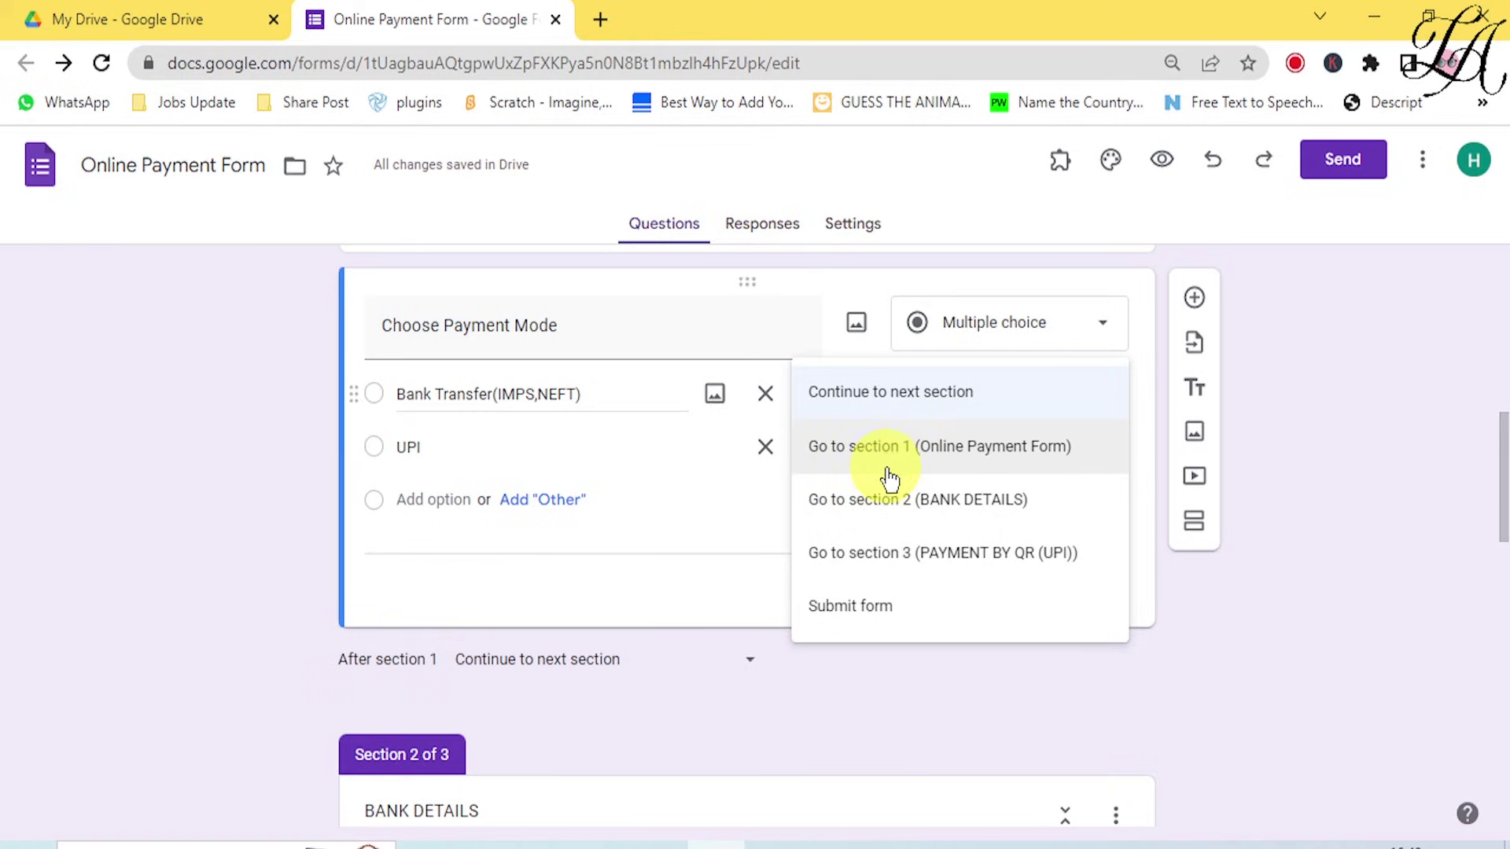
{"action": "left_click", "coordinate": [891, 507]}
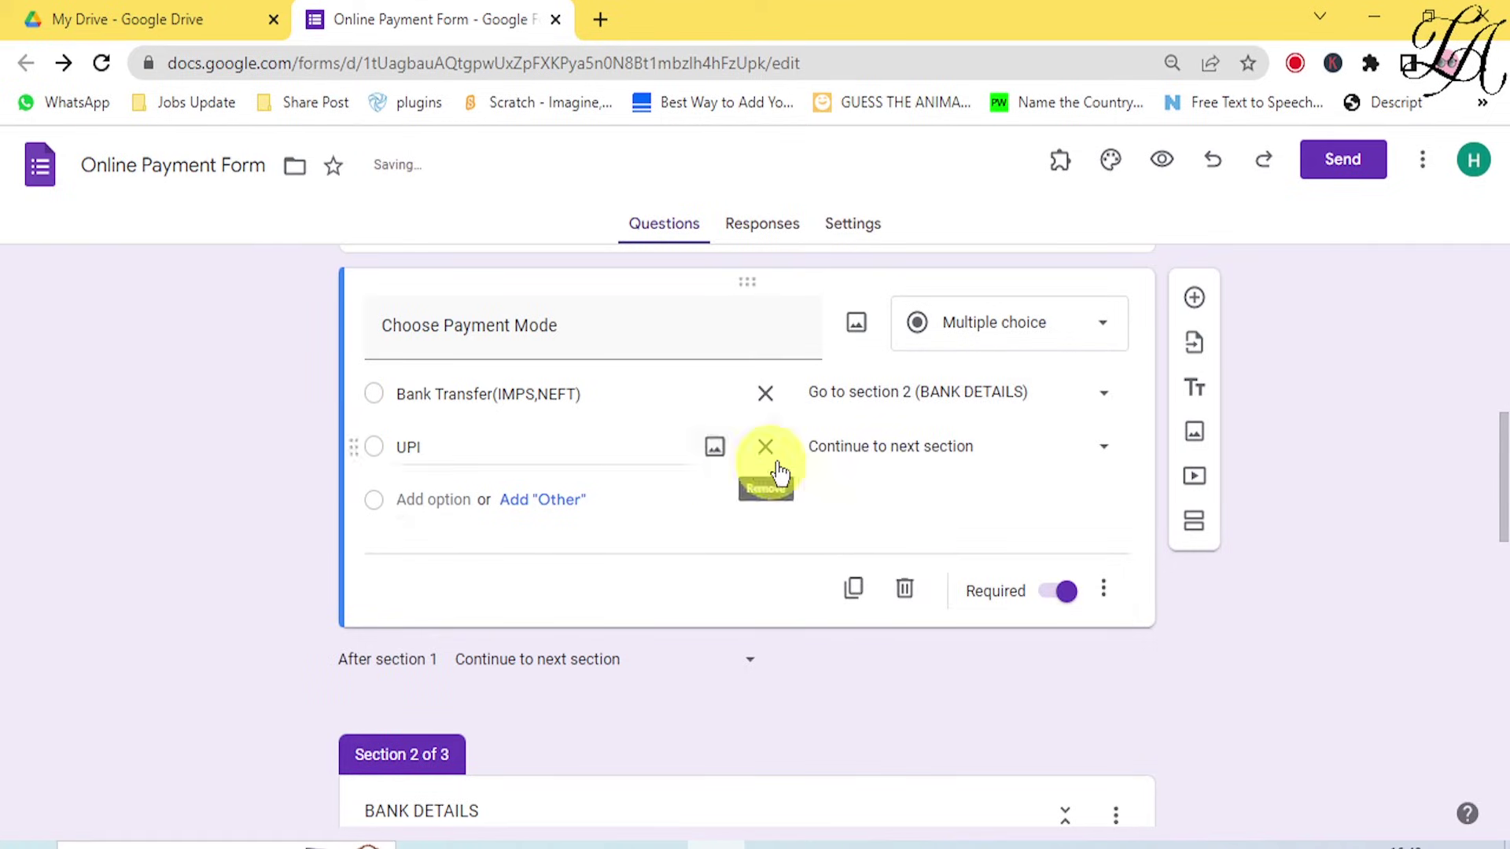
{"action": "left_click", "coordinate": [918, 453]}
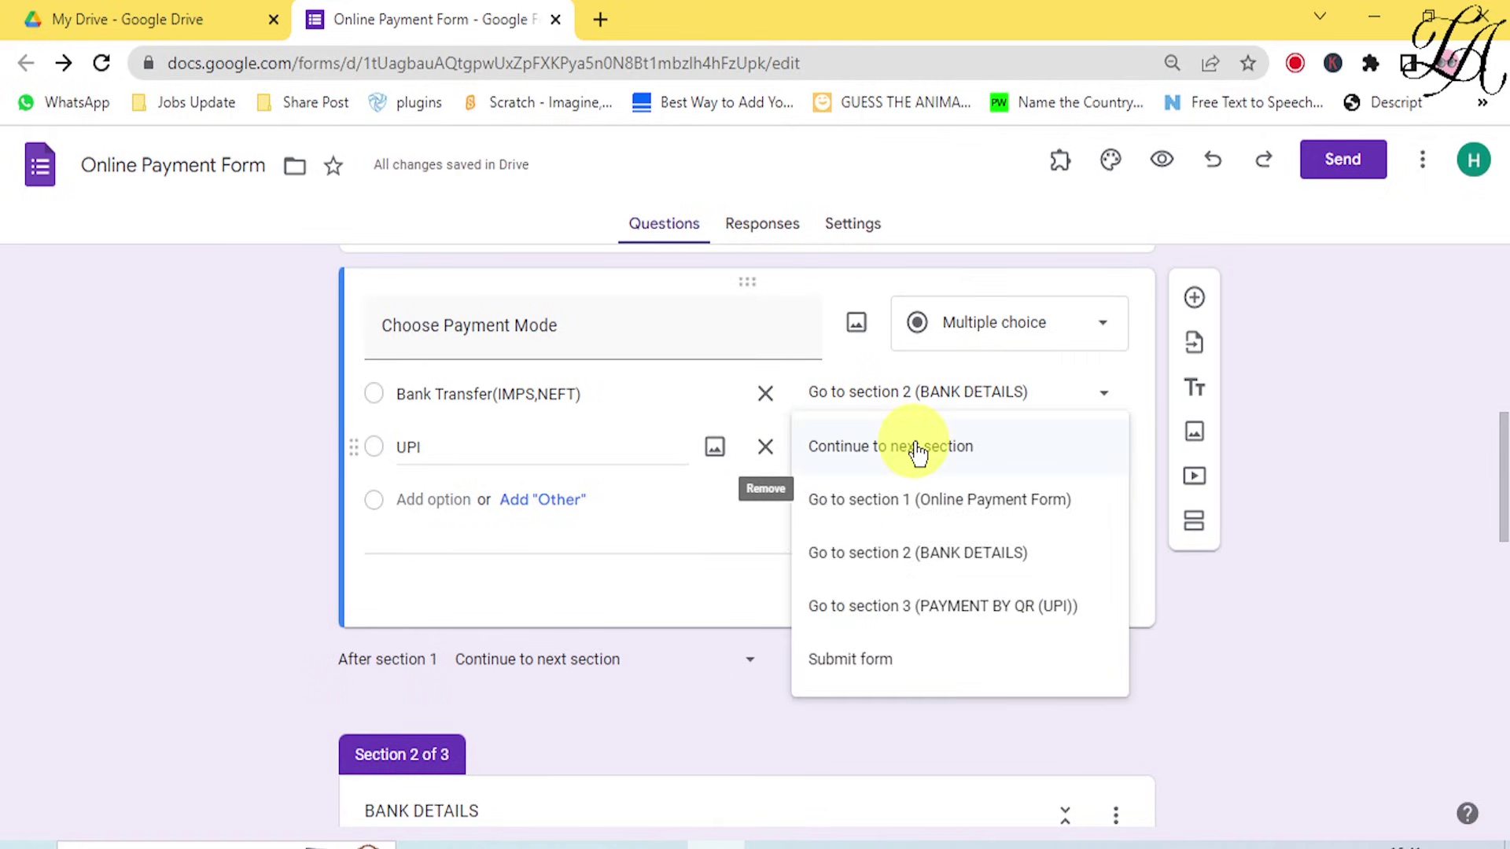
{"action": "left_click", "coordinate": [890, 607]}
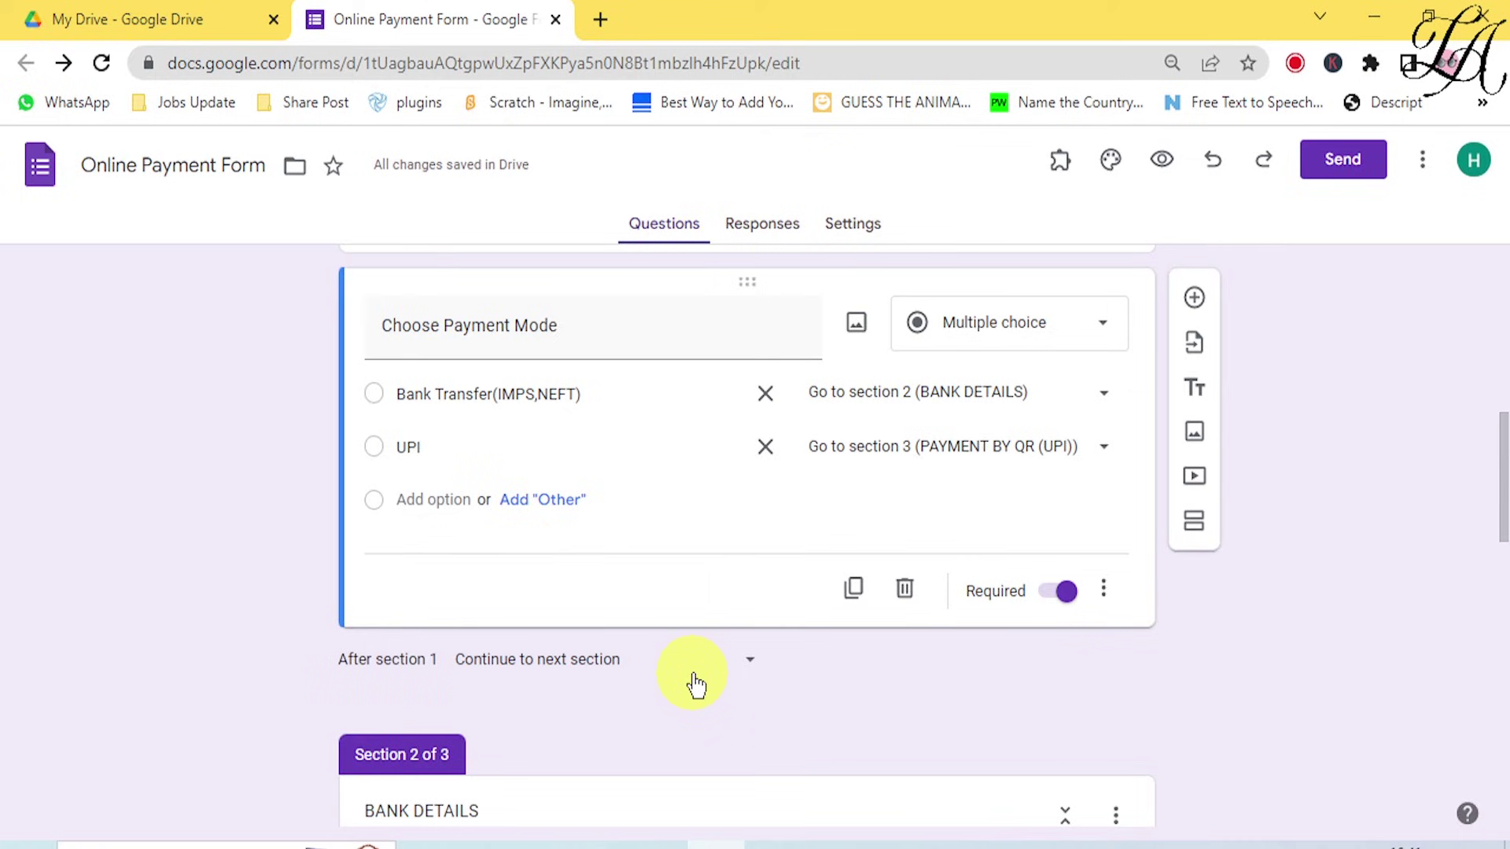
Set the form to be submitted after section 2 instead of continuing to the next section.
{"action": "scroll", "coordinate": [696, 685], "scroll_direction": "down", "scroll_amount": 4}
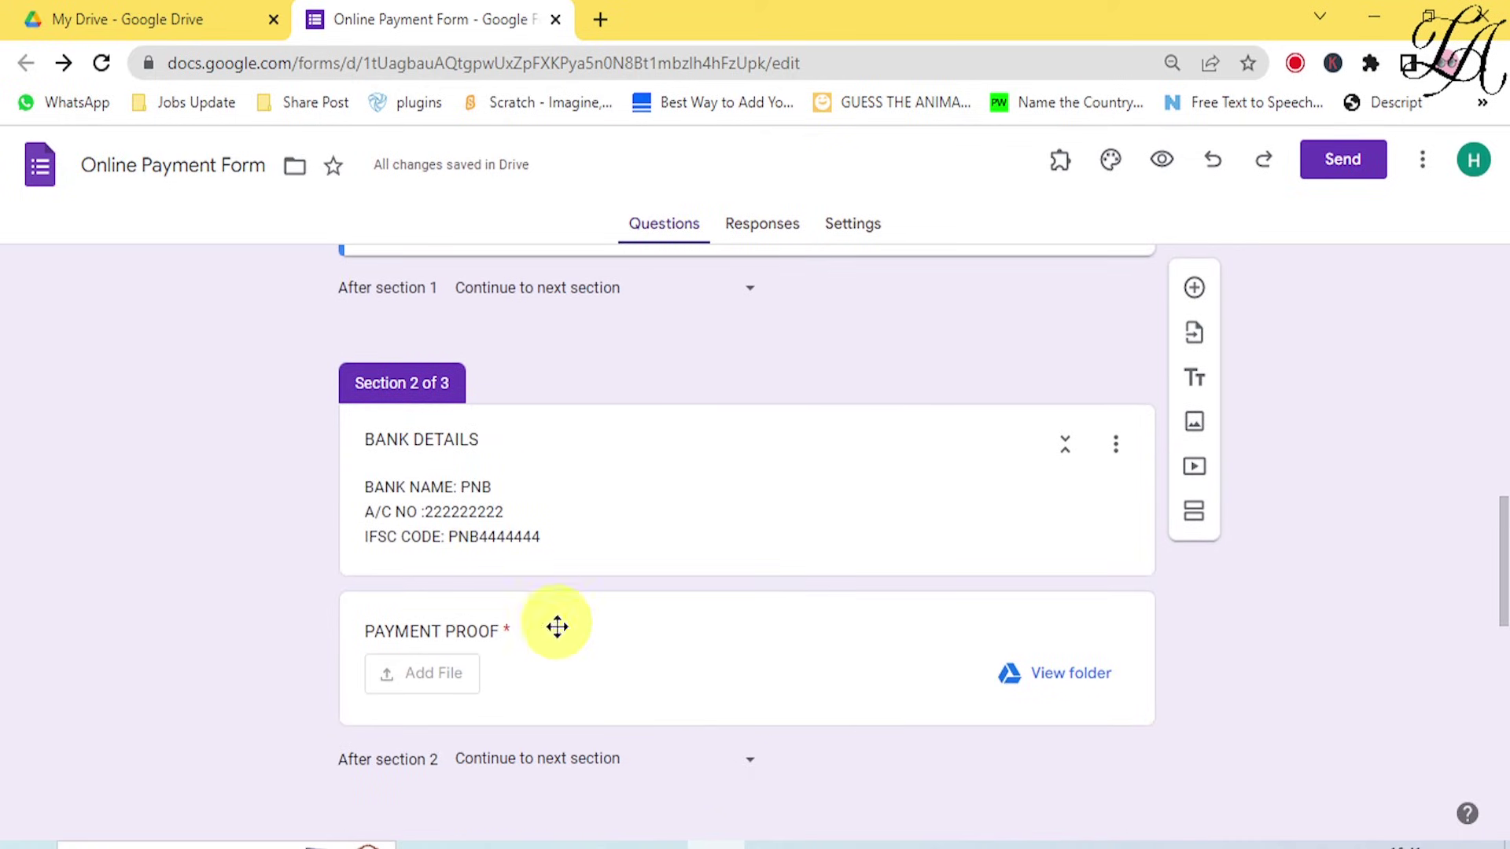
{"action": "scroll", "coordinate": [563, 643], "scroll_direction": "up", "scroll_amount": 4}
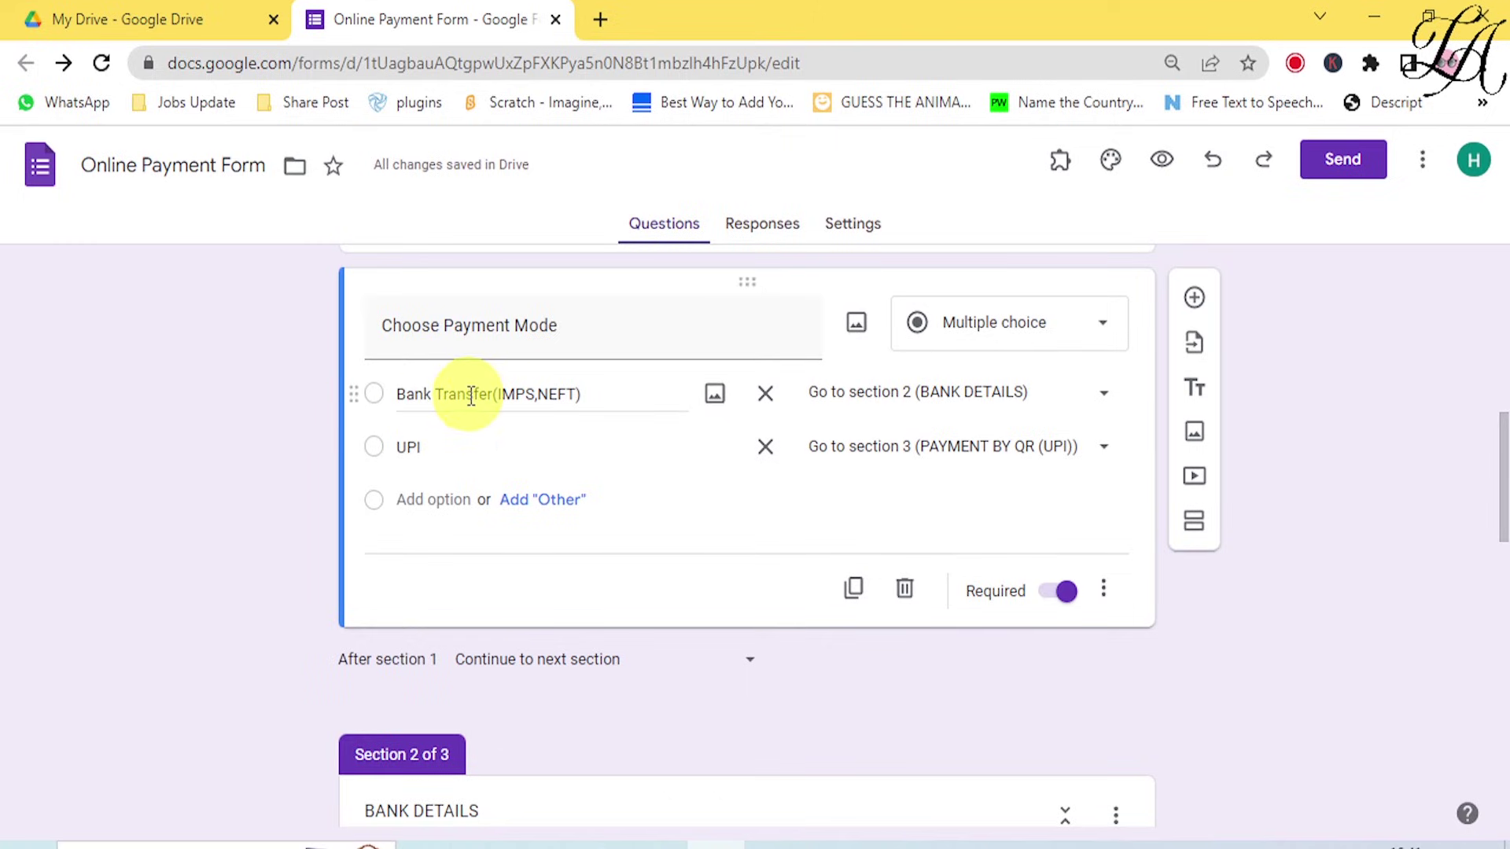
{"action": "scroll", "coordinate": [470, 402], "scroll_direction": "down", "scroll_amount": 5}
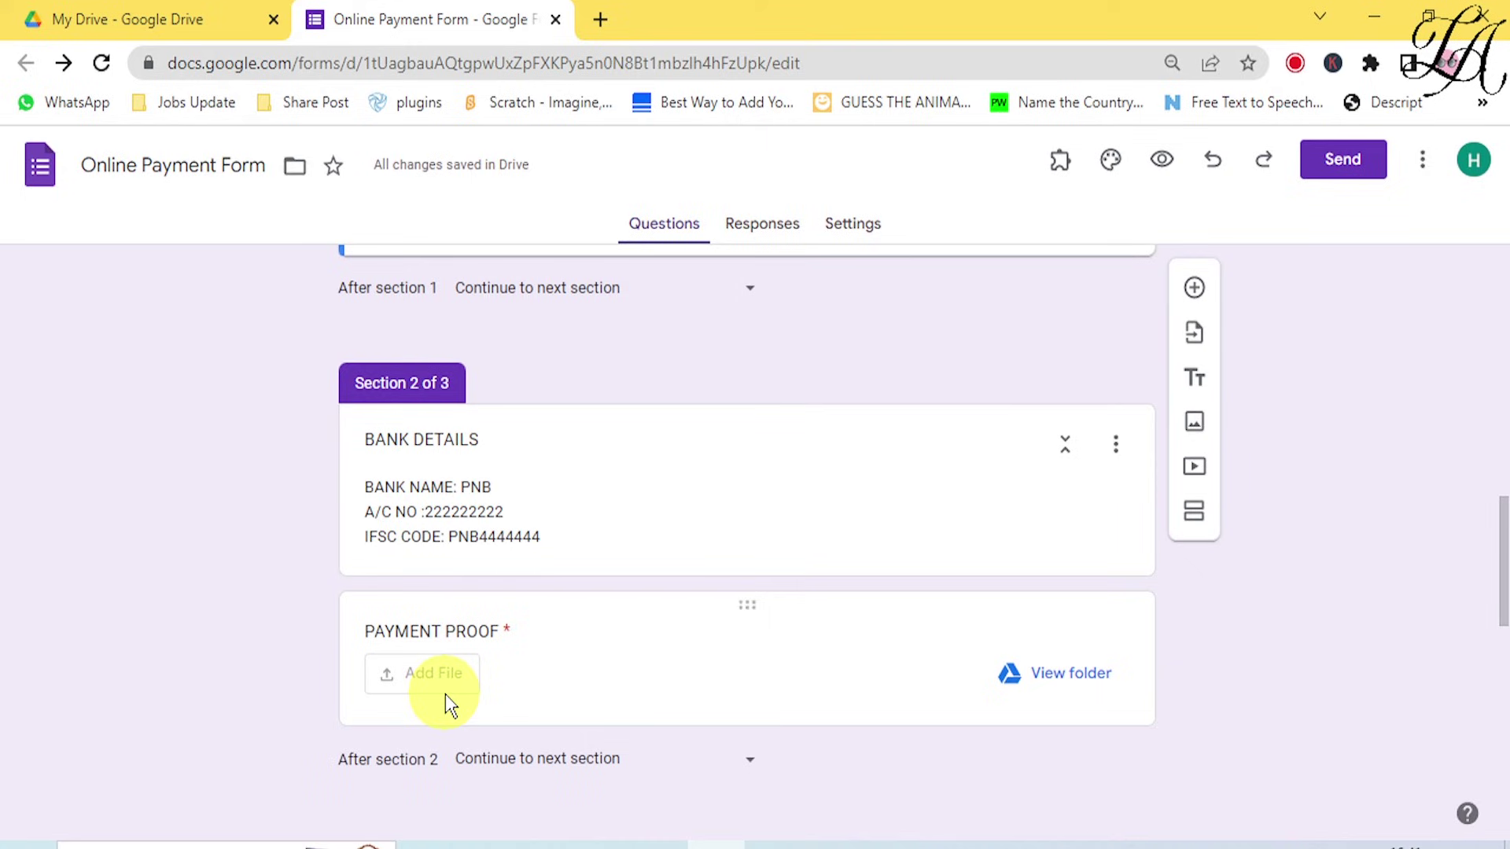
{"action": "scroll", "coordinate": [750, 767], "scroll_direction": "down", "scroll_amount": 3}
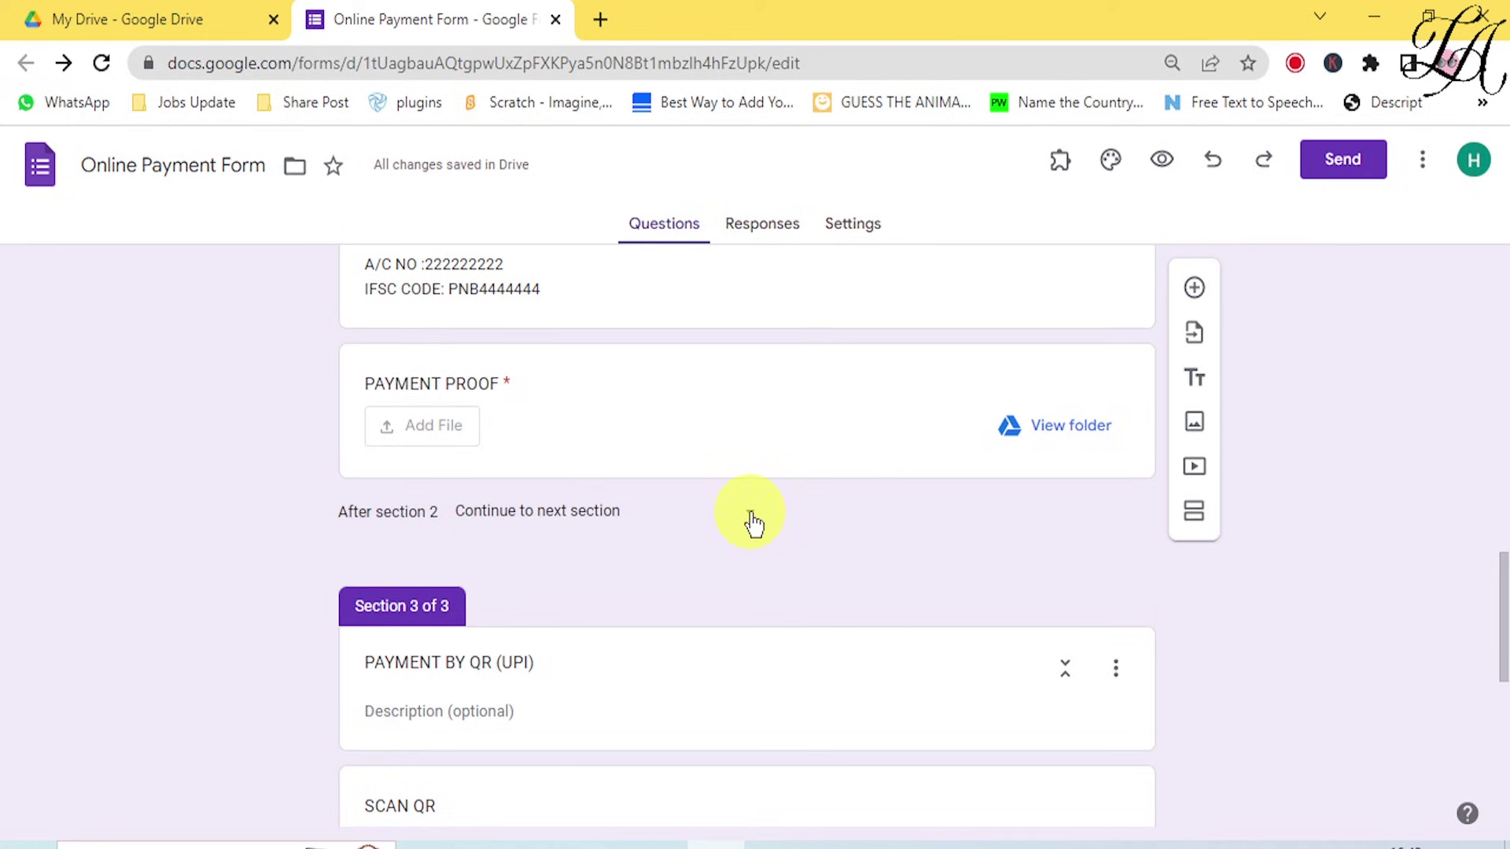
{"action": "left_click", "coordinate": [753, 522]}
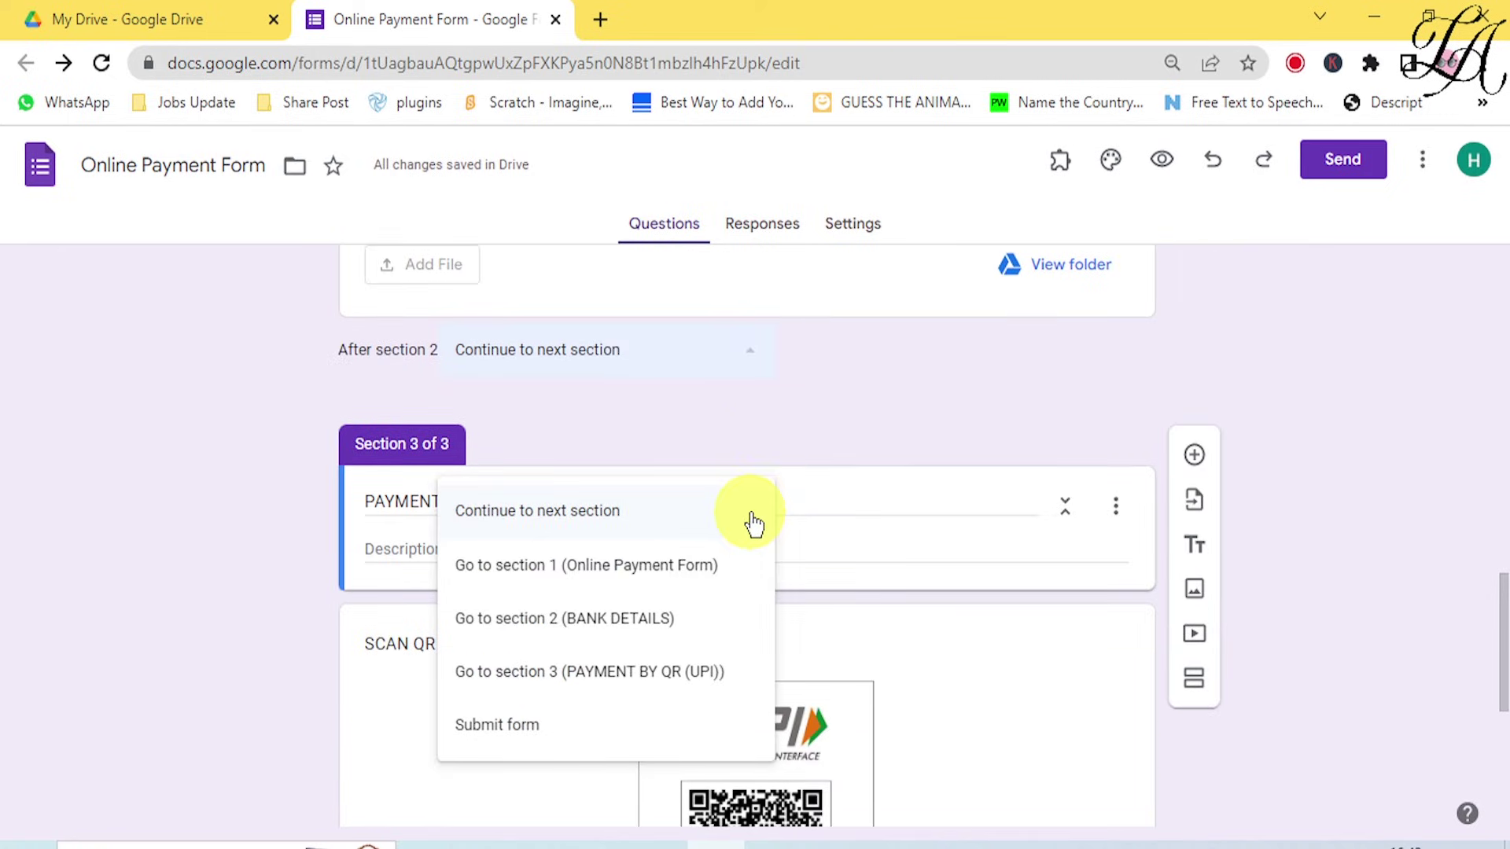
{"action": "left_click", "coordinate": [505, 734]}
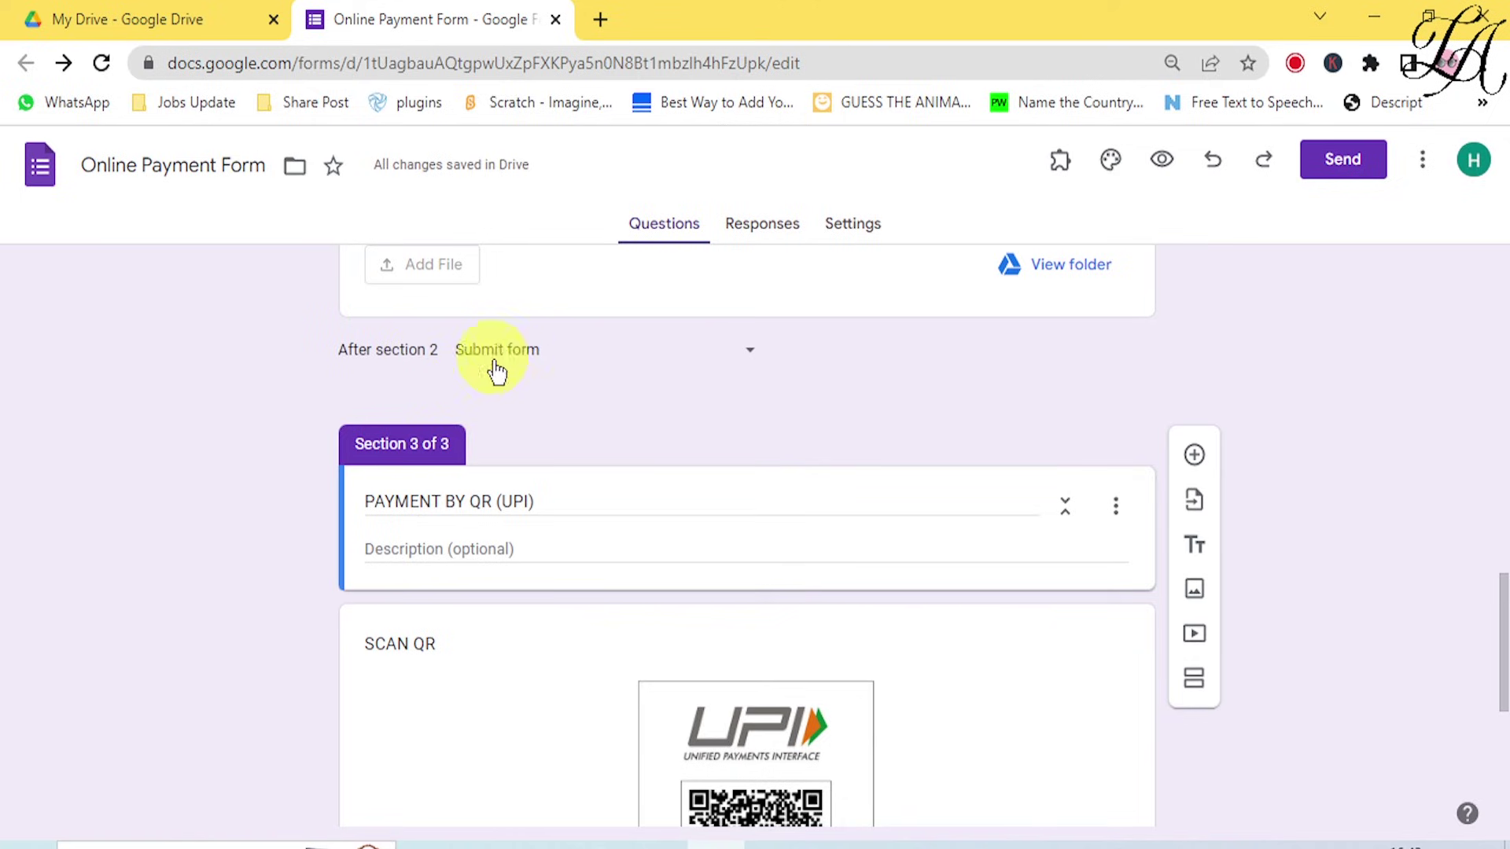
Open the form preview and look through the respondent questions down to the payment mode choice.
{"action": "scroll", "coordinate": [587, 394], "scroll_direction": "up", "scroll_amount": 5}
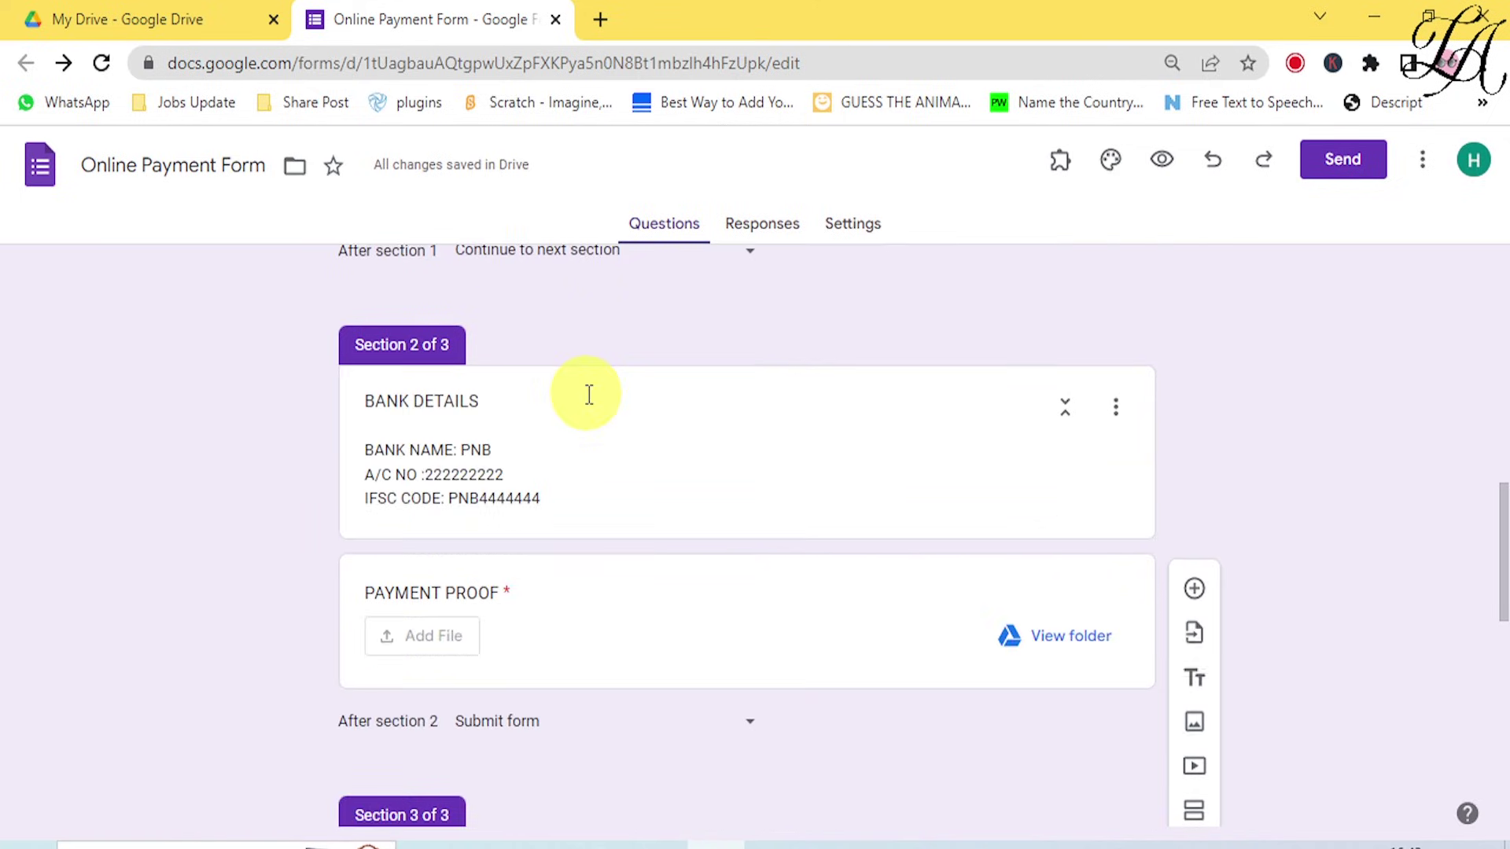
{"action": "scroll", "coordinate": [558, 495], "scroll_direction": "up", "scroll_amount": 6}
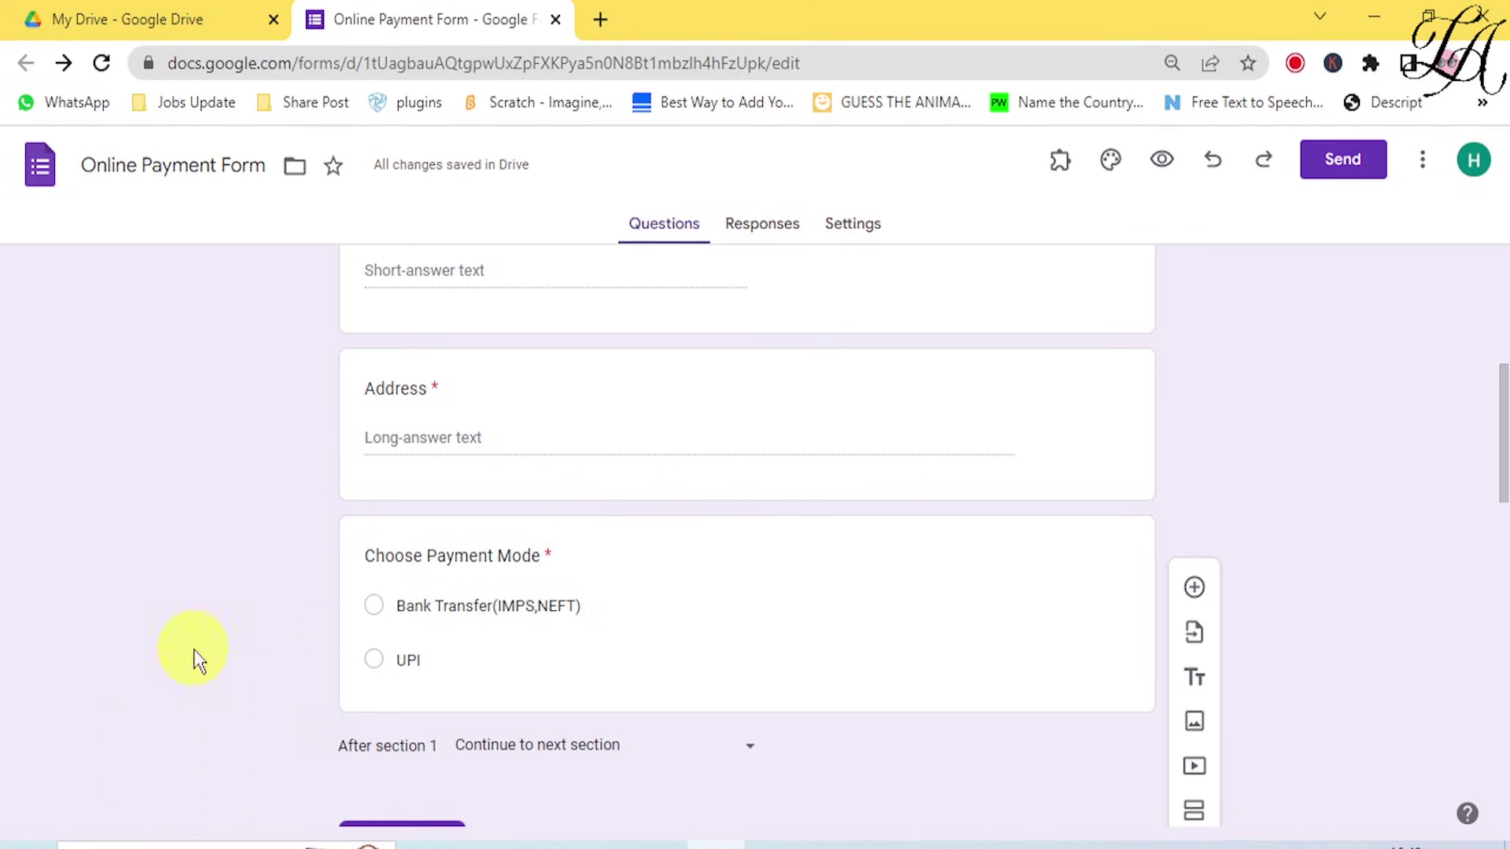
{"action": "left_click", "coordinate": [1167, 158]}
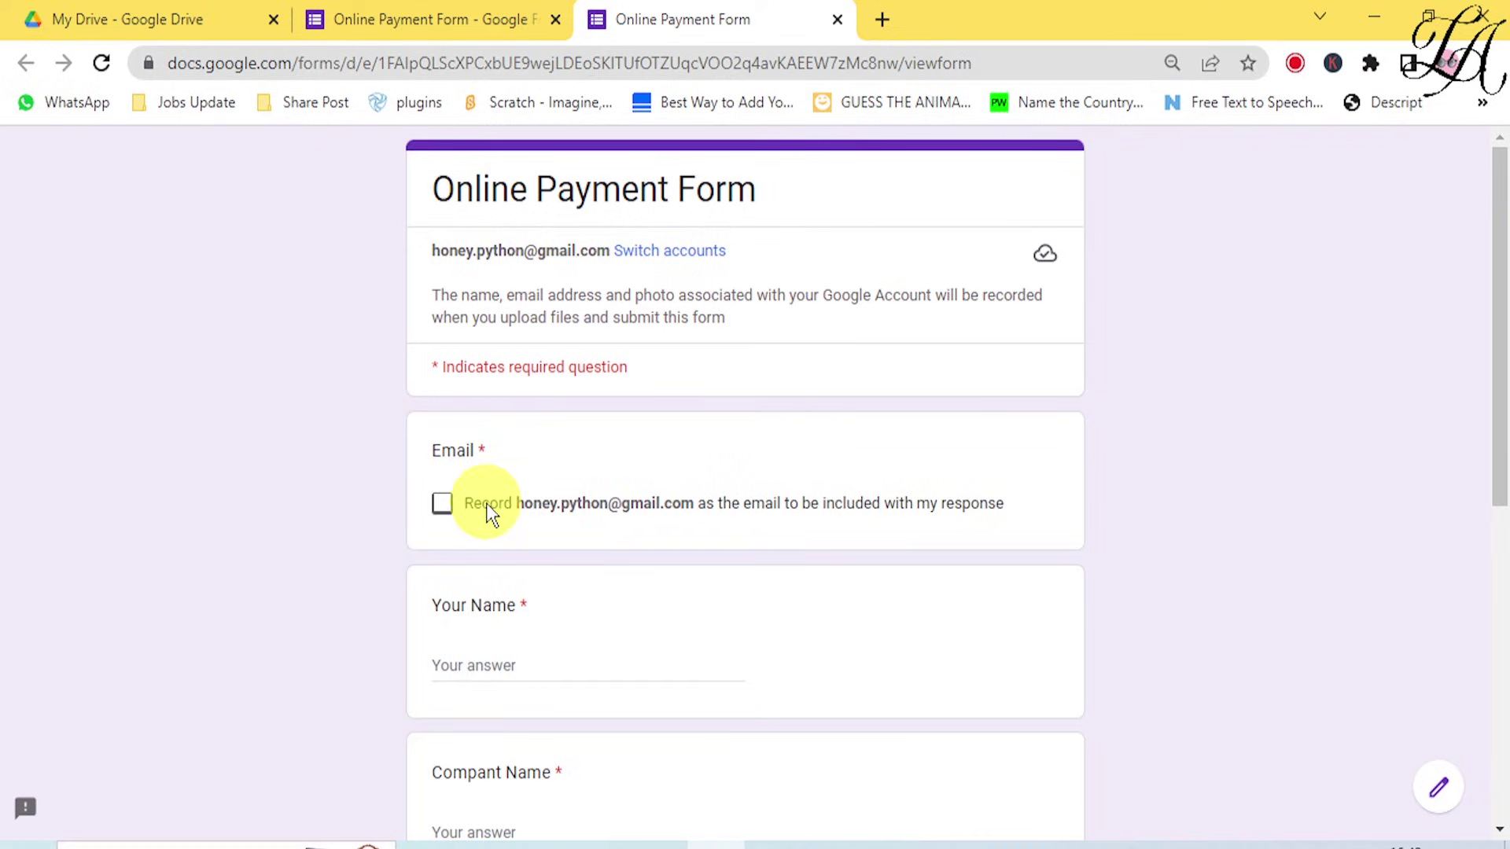
{"action": "scroll", "coordinate": [489, 516], "scroll_direction": "down", "scroll_amount": 3}
{"action": "scroll", "coordinate": [459, 635], "scroll_direction": "down", "scroll_amount": 3}
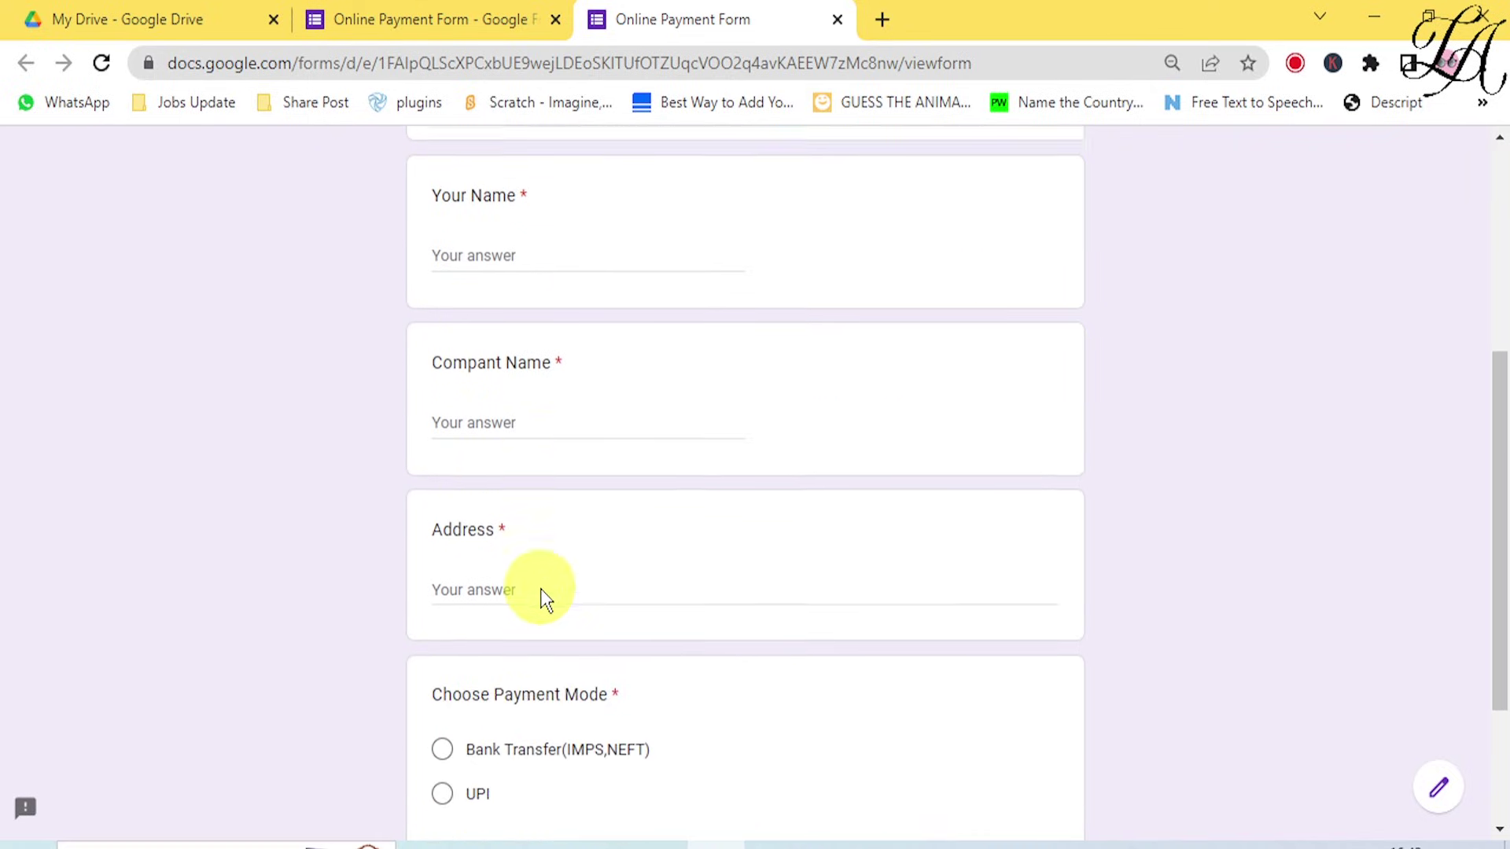
{"action": "scroll", "coordinate": [592, 602], "scroll_direction": "down", "scroll_amount": 2}
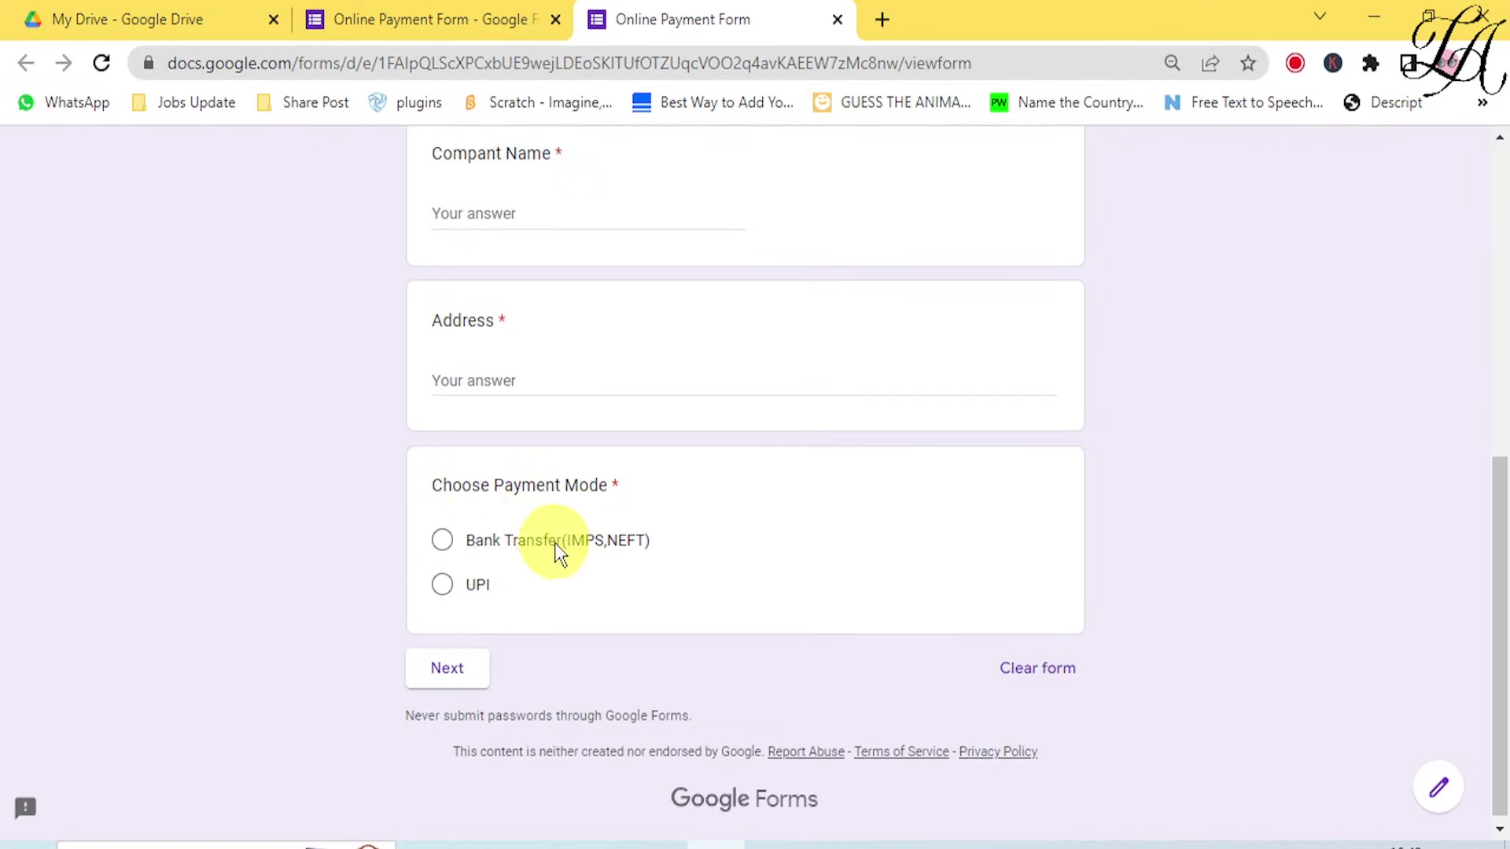
Select Bank Transfer(IMPS,NEFT) as the payment mode, agree to record the account email, and try to continue to the next section.
{"action": "left_click", "coordinate": [443, 542]}
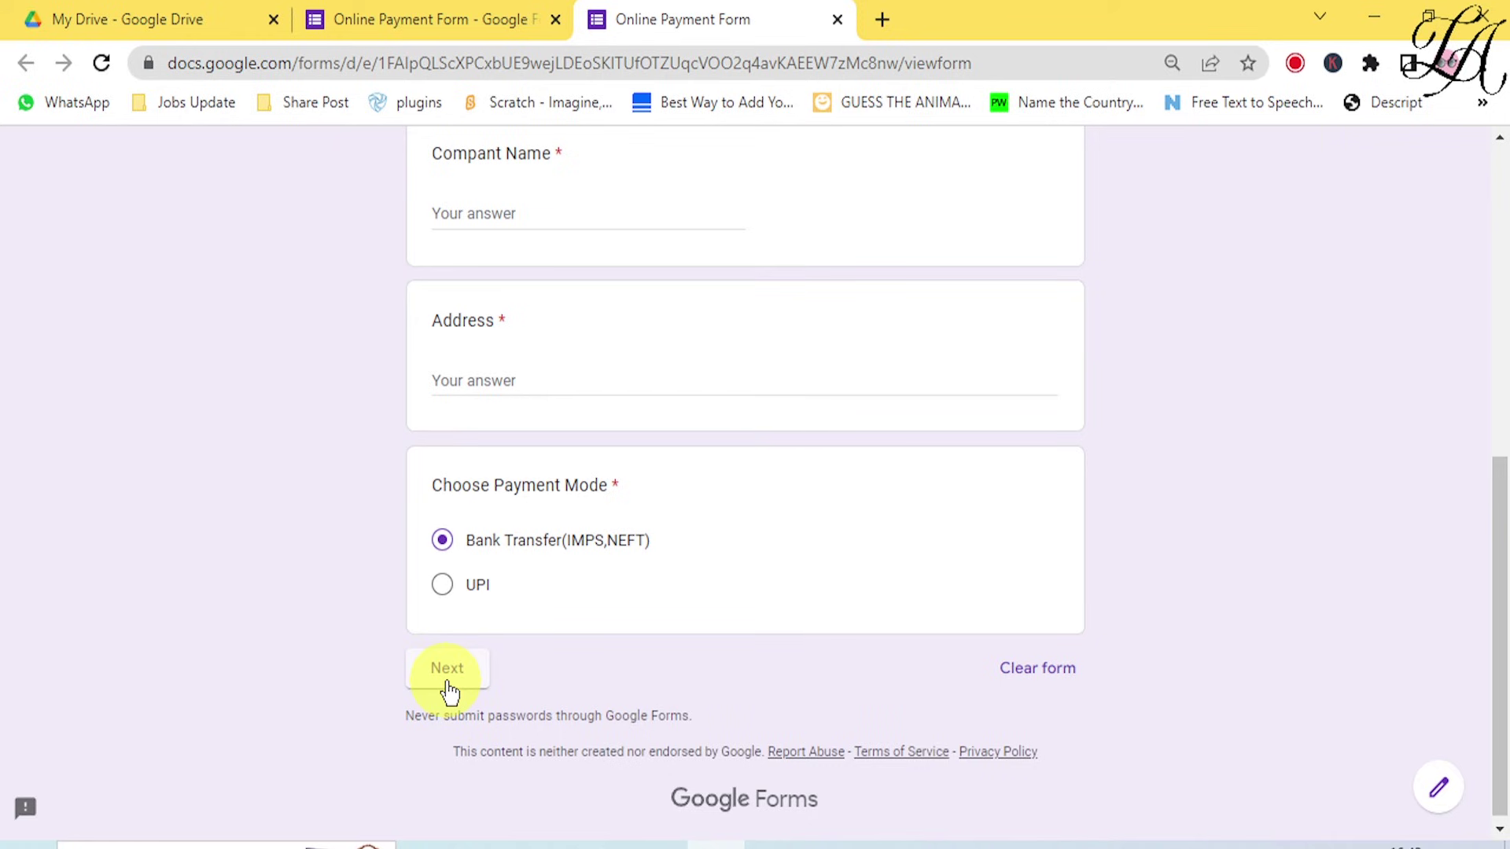
{"action": "left_click", "coordinate": [449, 685]}
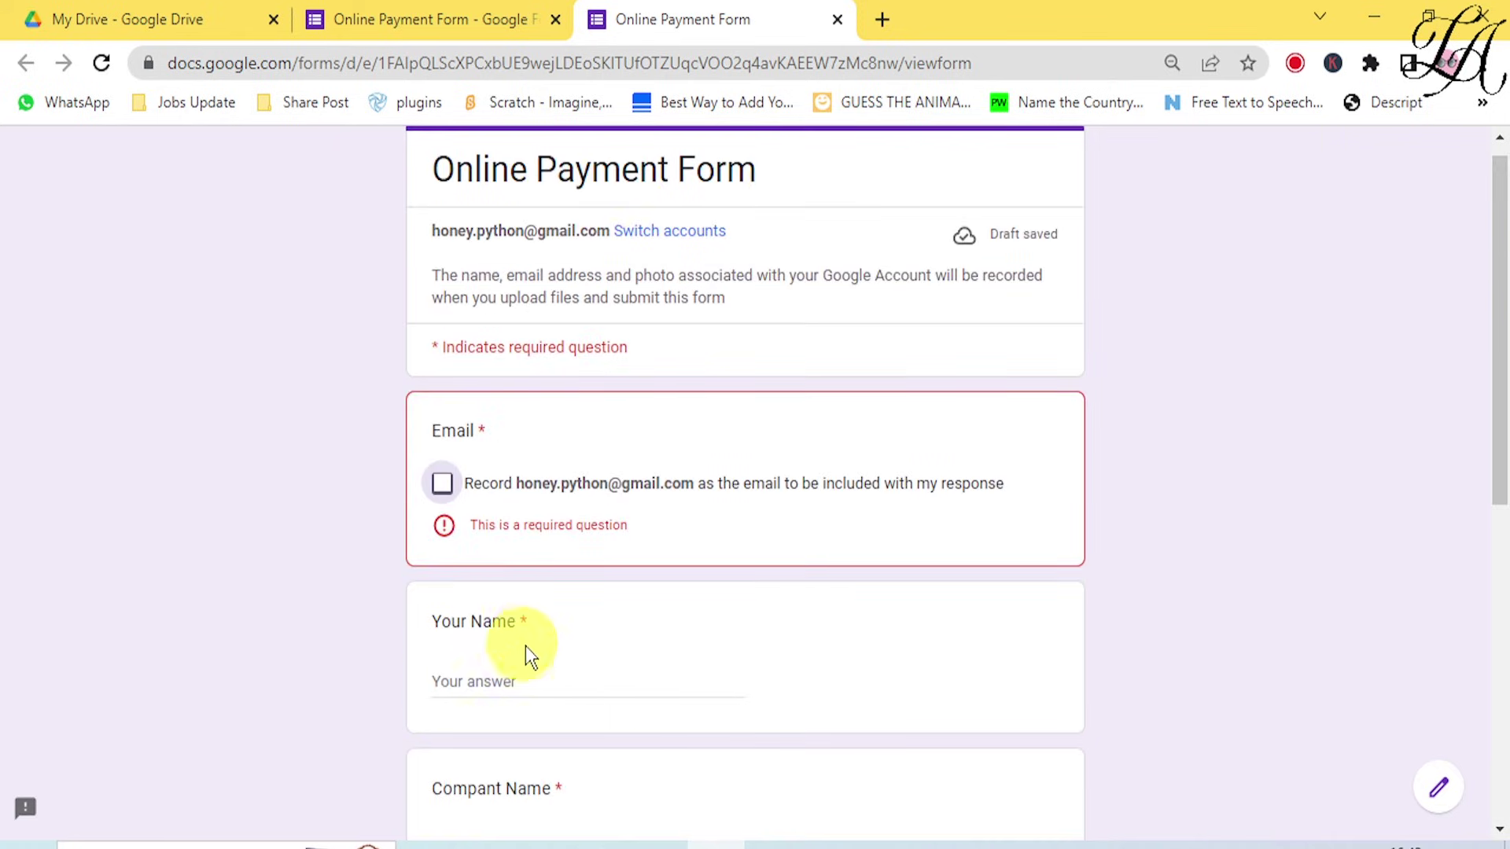
{"action": "left_click", "coordinate": [442, 483]}
{"action": "scroll", "coordinate": [623, 545], "scroll_direction": "down", "scroll_amount": 8}
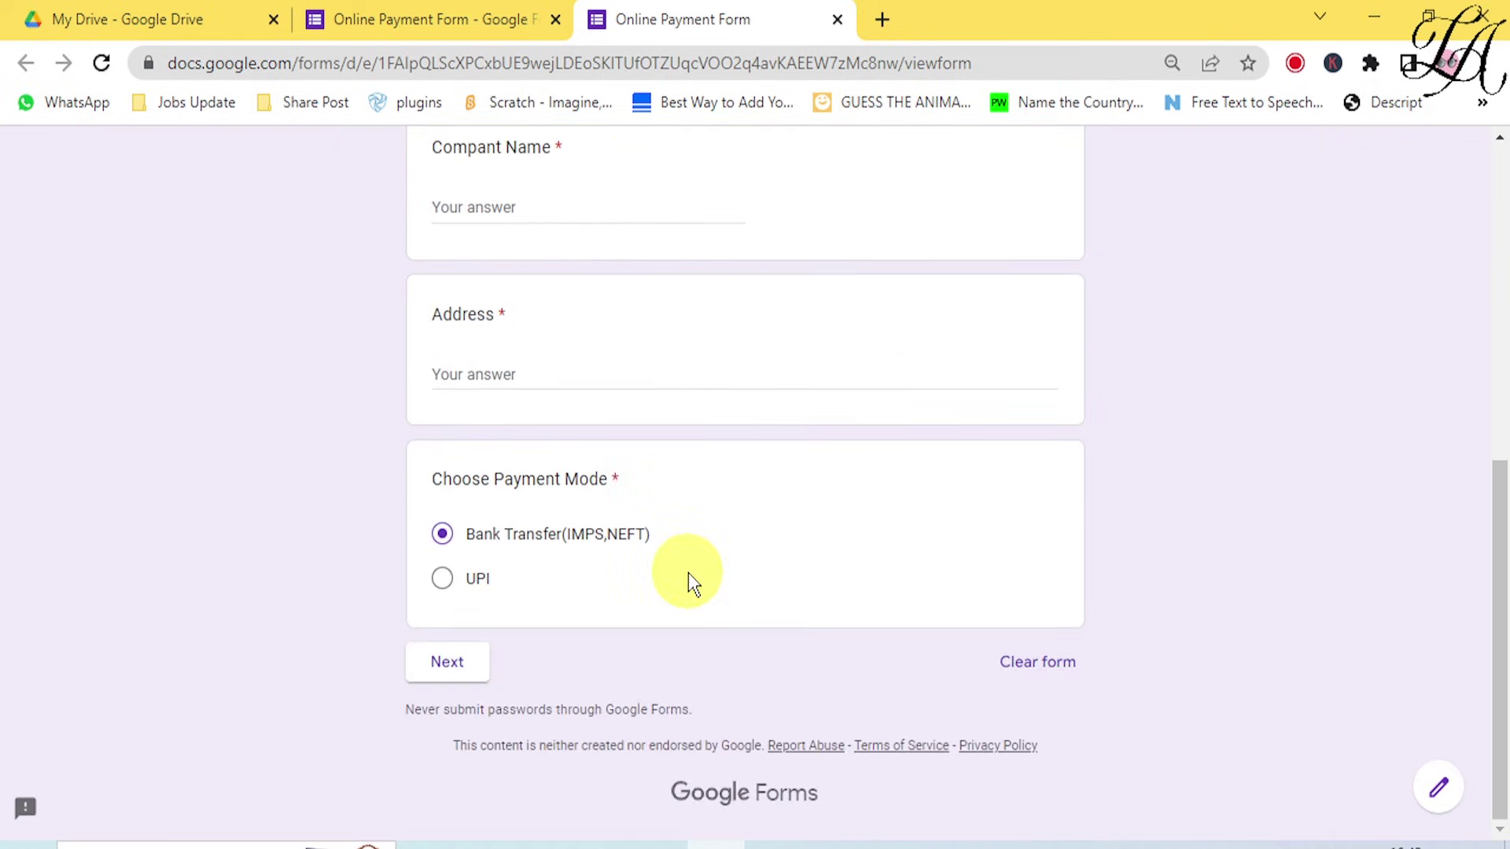
{"action": "left_click", "coordinate": [441, 665]}
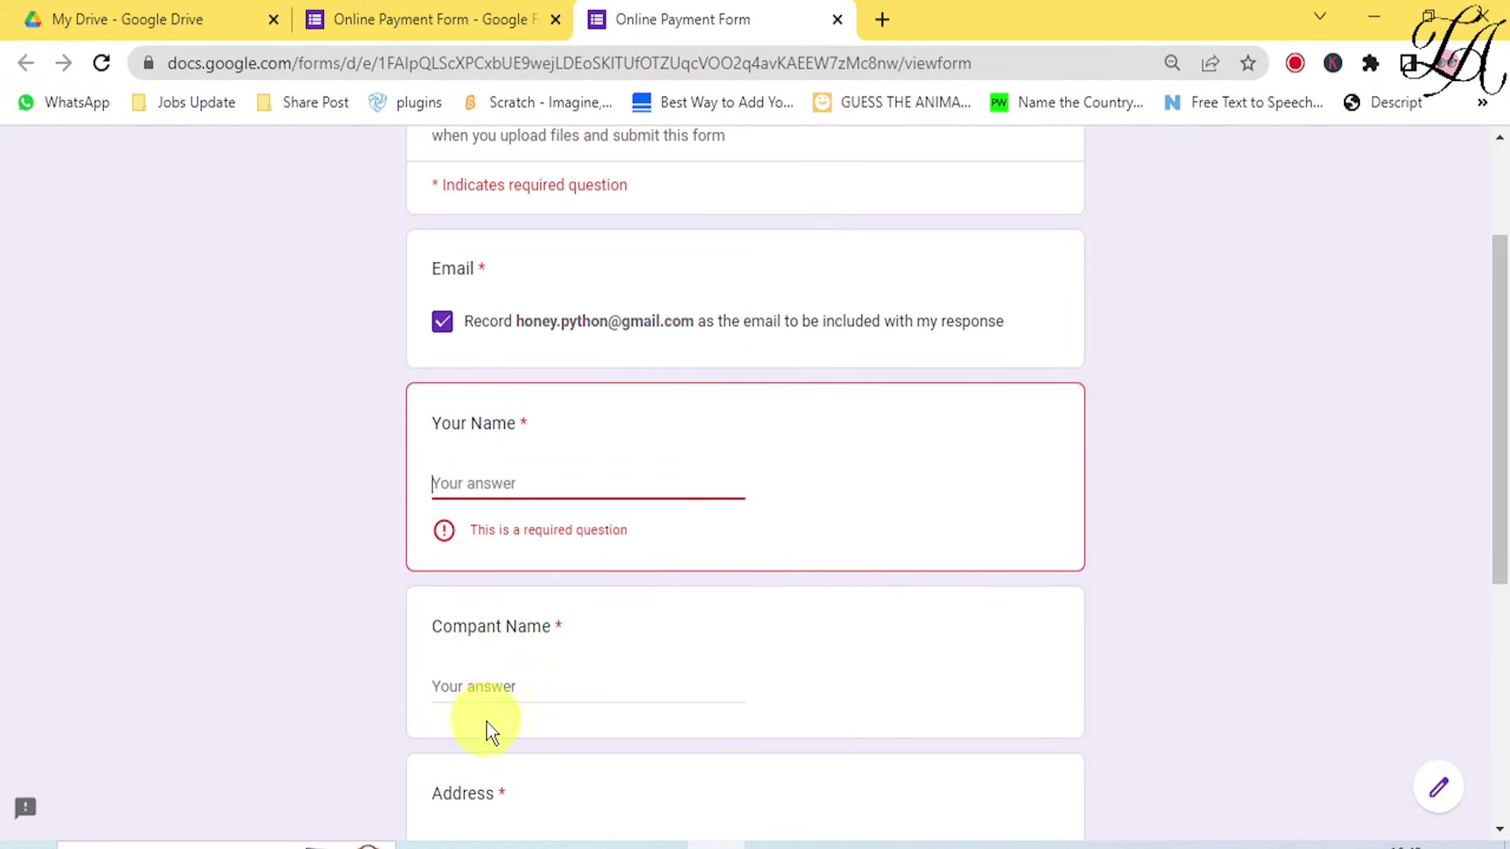
Fill in a one-letter test name, company name "Q" and a one-letter test address, and continue to the bank details section.
{"action": "type", "text": "W"}
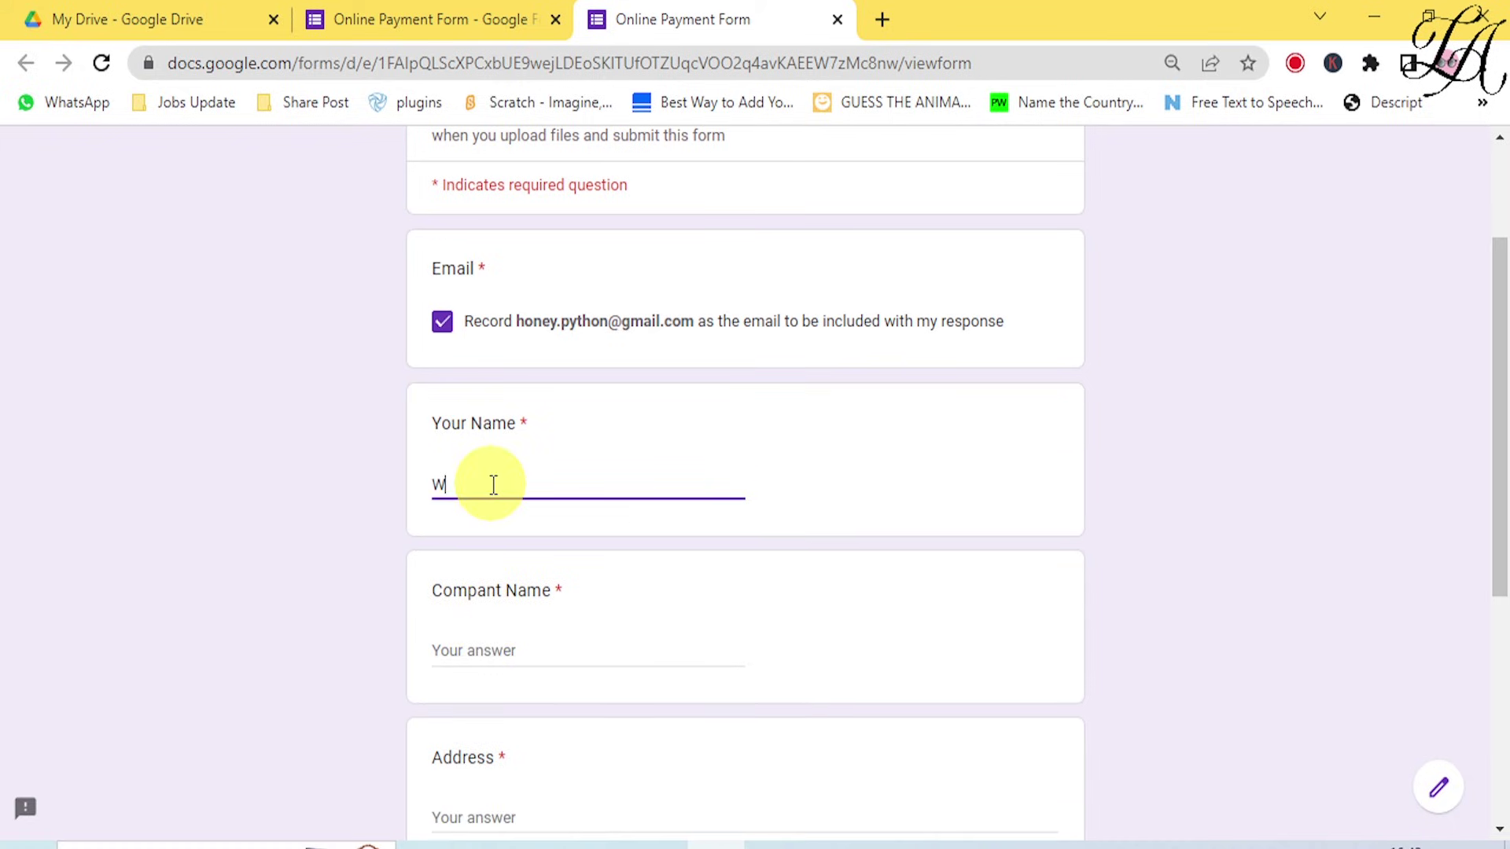
{"action": "left_click", "coordinate": [537, 655]}
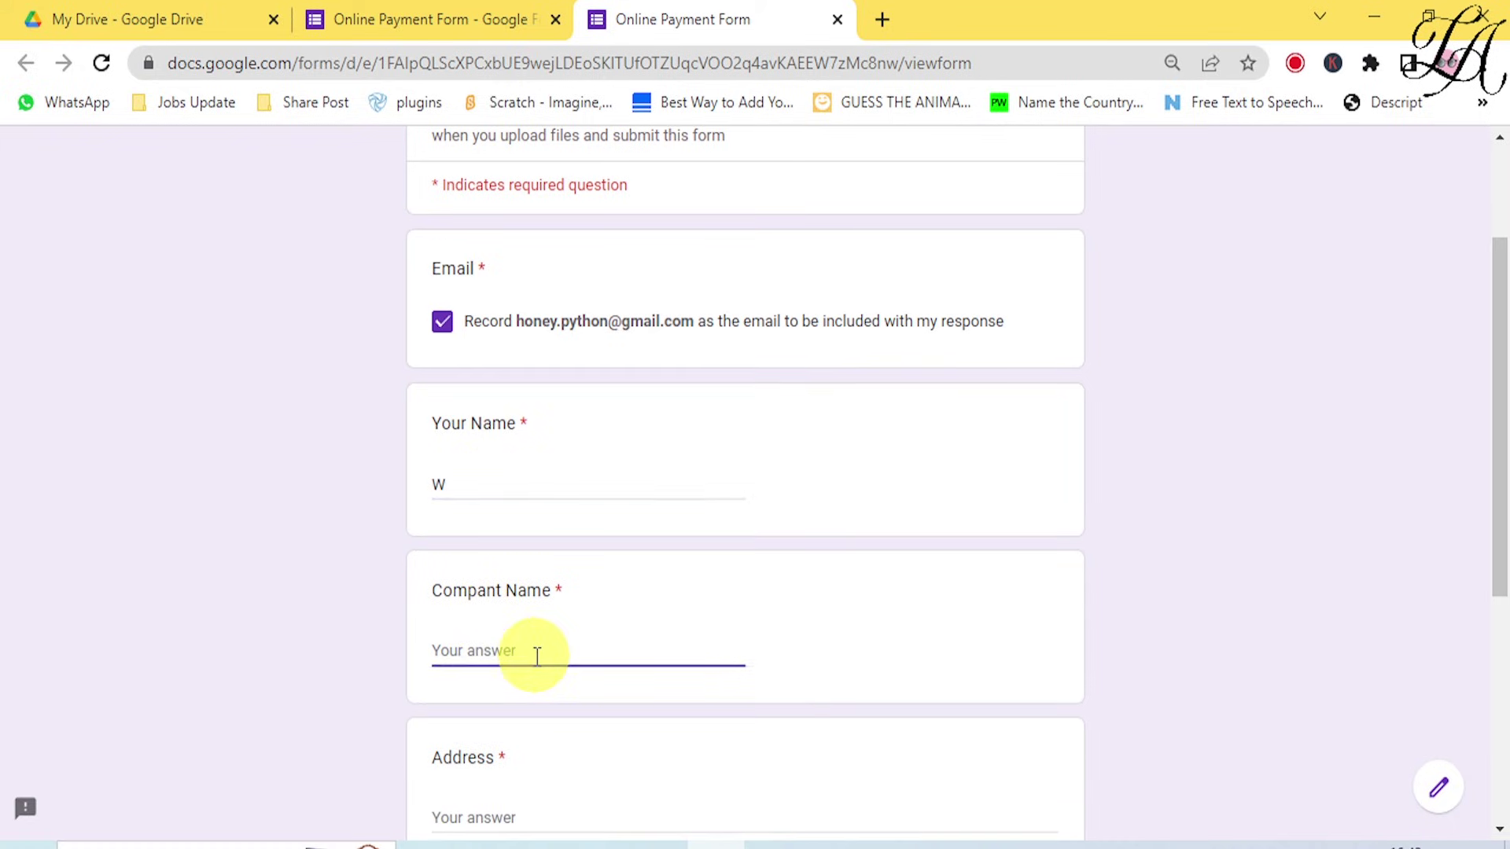
{"action": "type", "text": "Q"}
{"action": "scroll", "coordinate": [534, 657], "scroll_direction": "down", "scroll_amount": 3}
{"action": "left_click", "coordinate": [533, 569]}
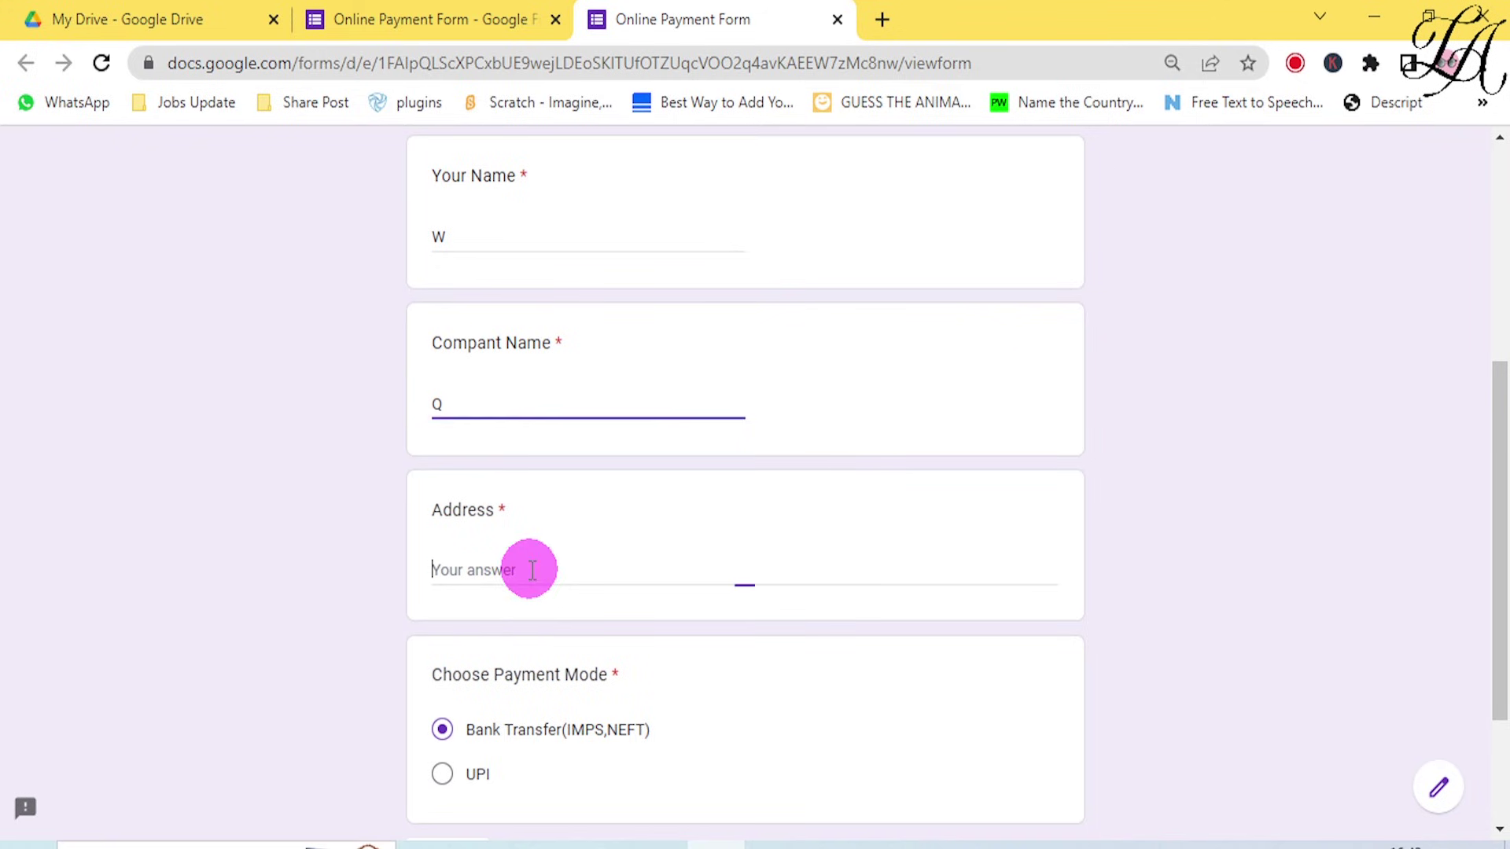
{"action": "type", "text": "W"}
{"action": "scroll", "coordinate": [533, 570], "scroll_direction": "down", "scroll_amount": 3}
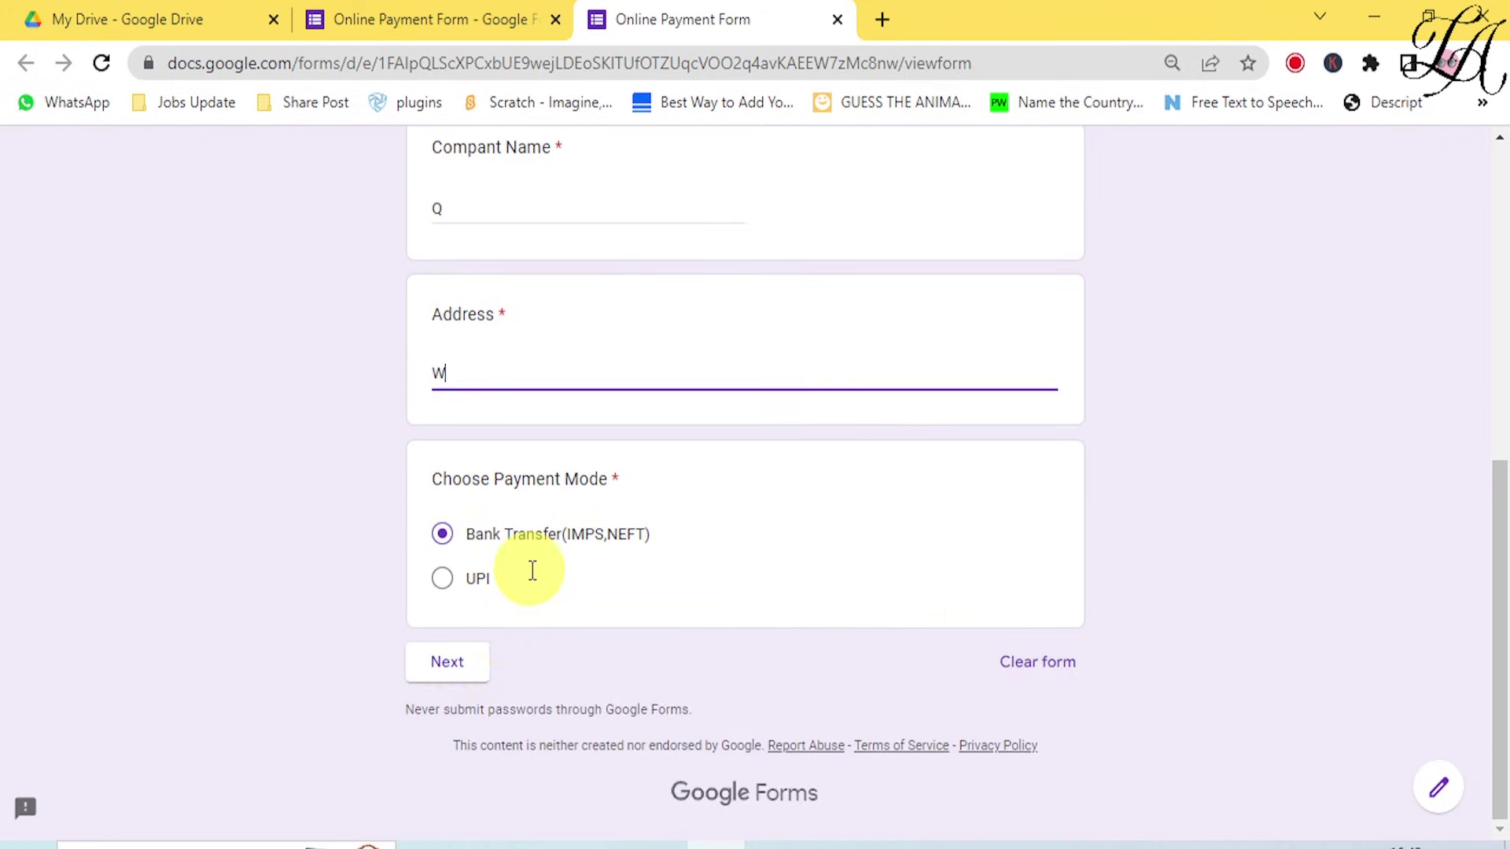
{"action": "left_click", "coordinate": [476, 663]}
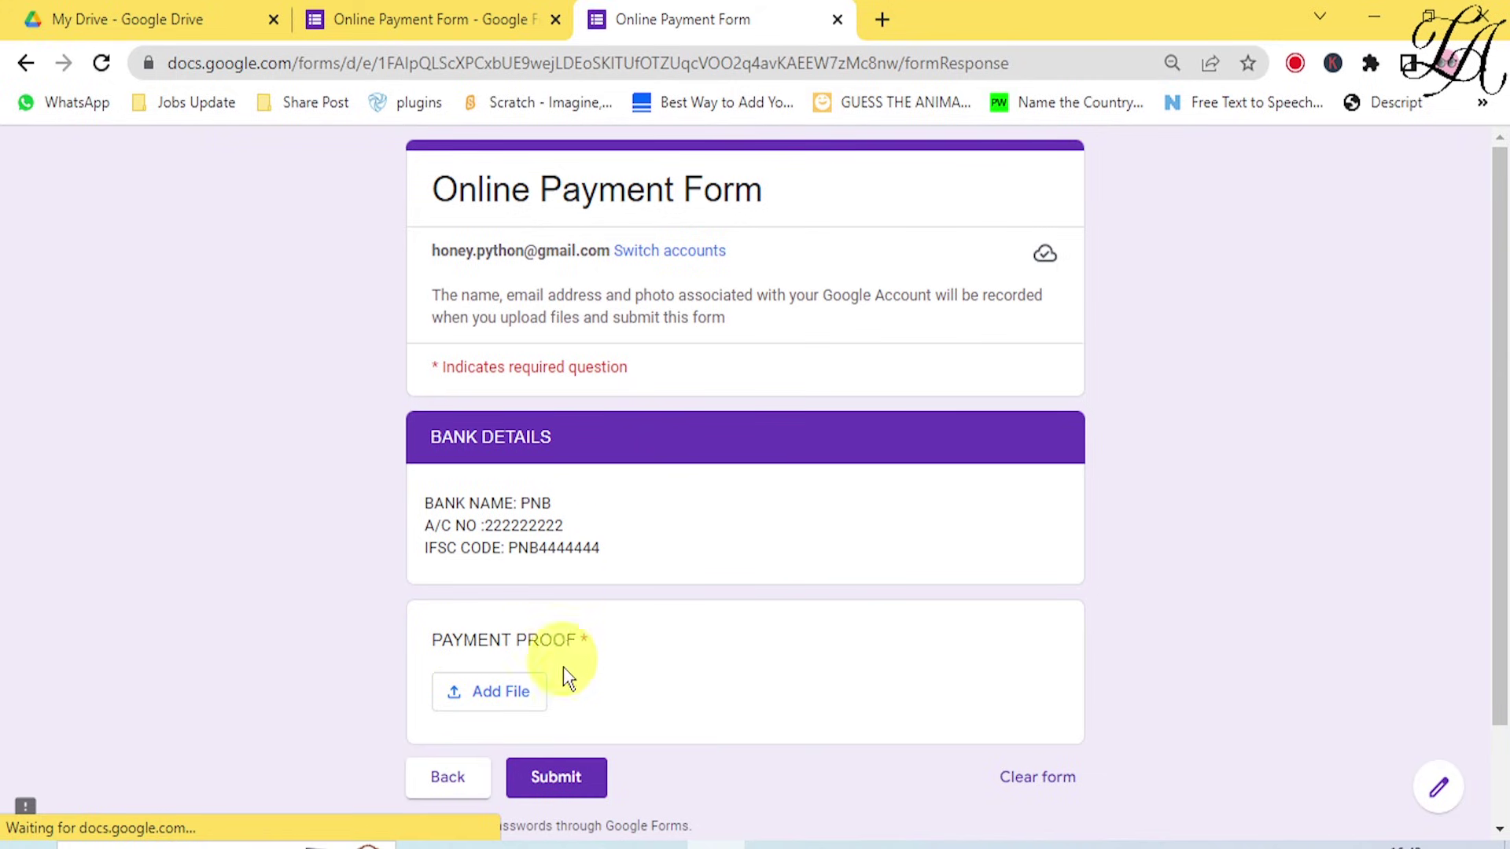
Return from the bank details section to the first page, change the payment mode to UPI, and continue to the QR section.
{"action": "scroll", "coordinate": [569, 582], "scroll_direction": "down", "scroll_amount": 2}
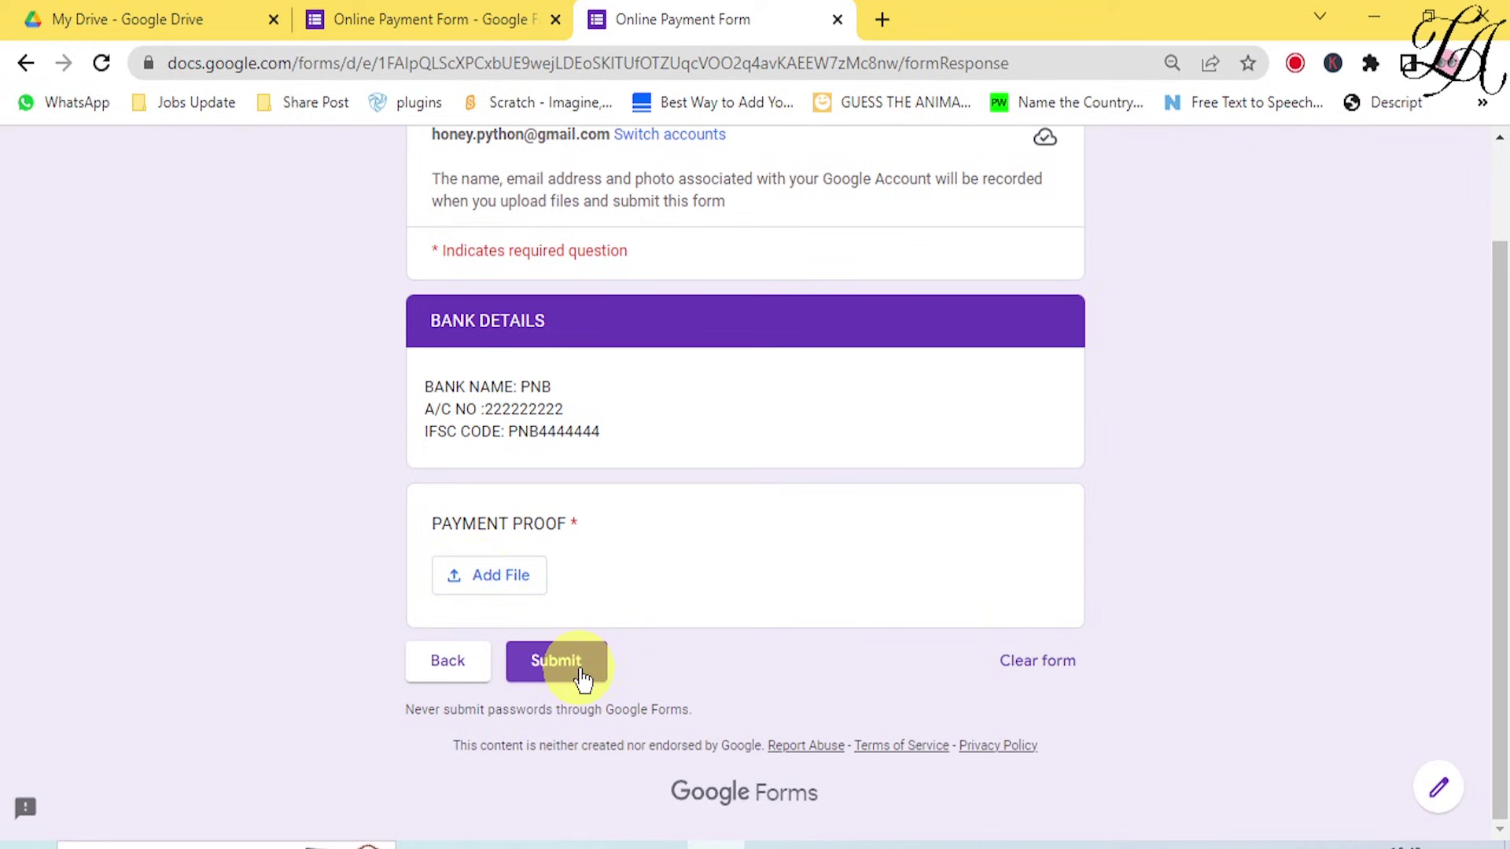
{"action": "left_click", "coordinate": [31, 57]}
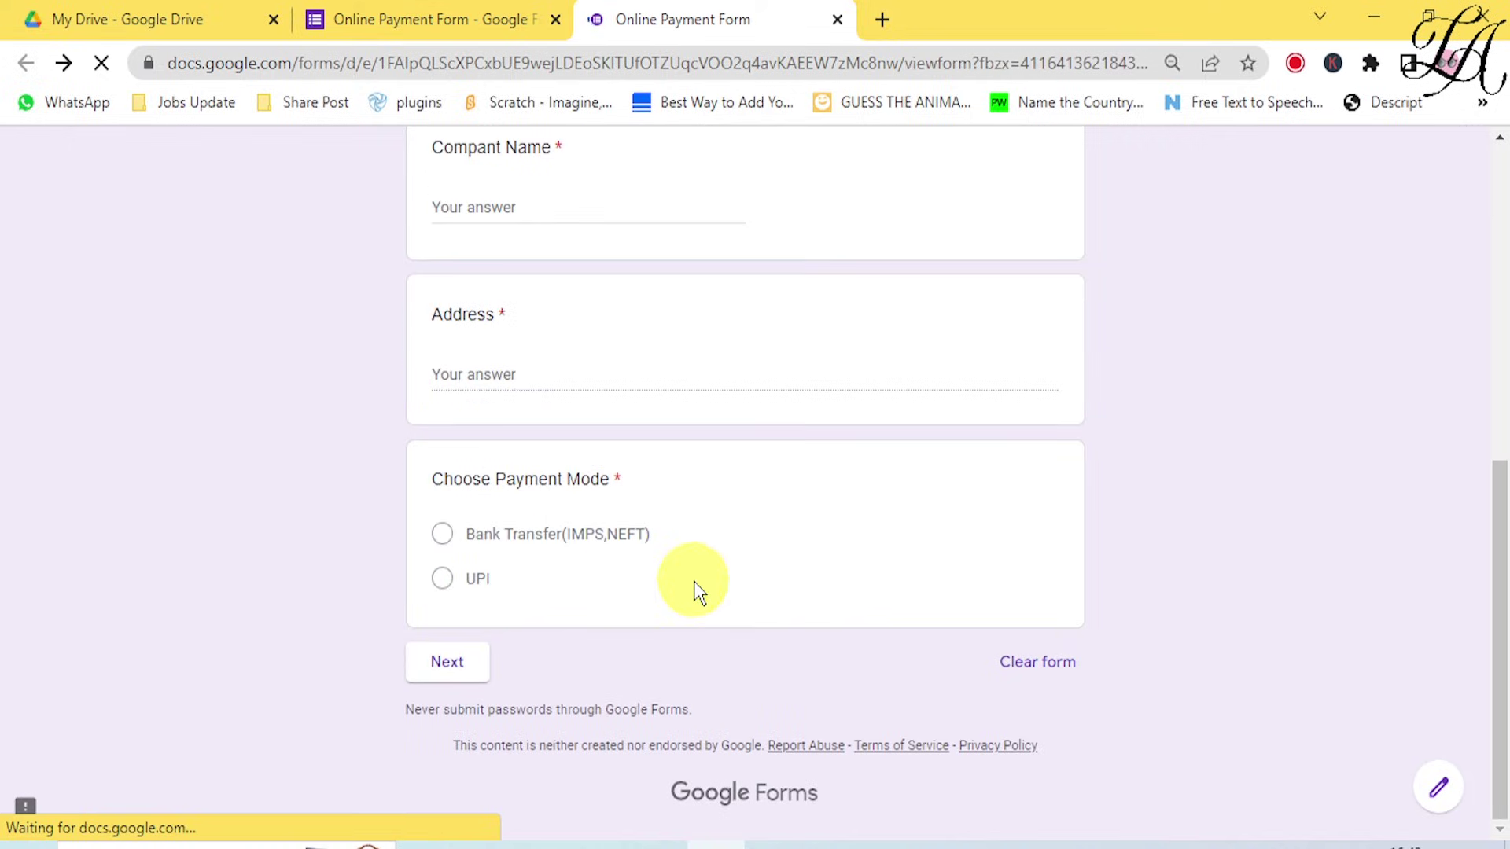
{"action": "left_click", "coordinate": [466, 582]}
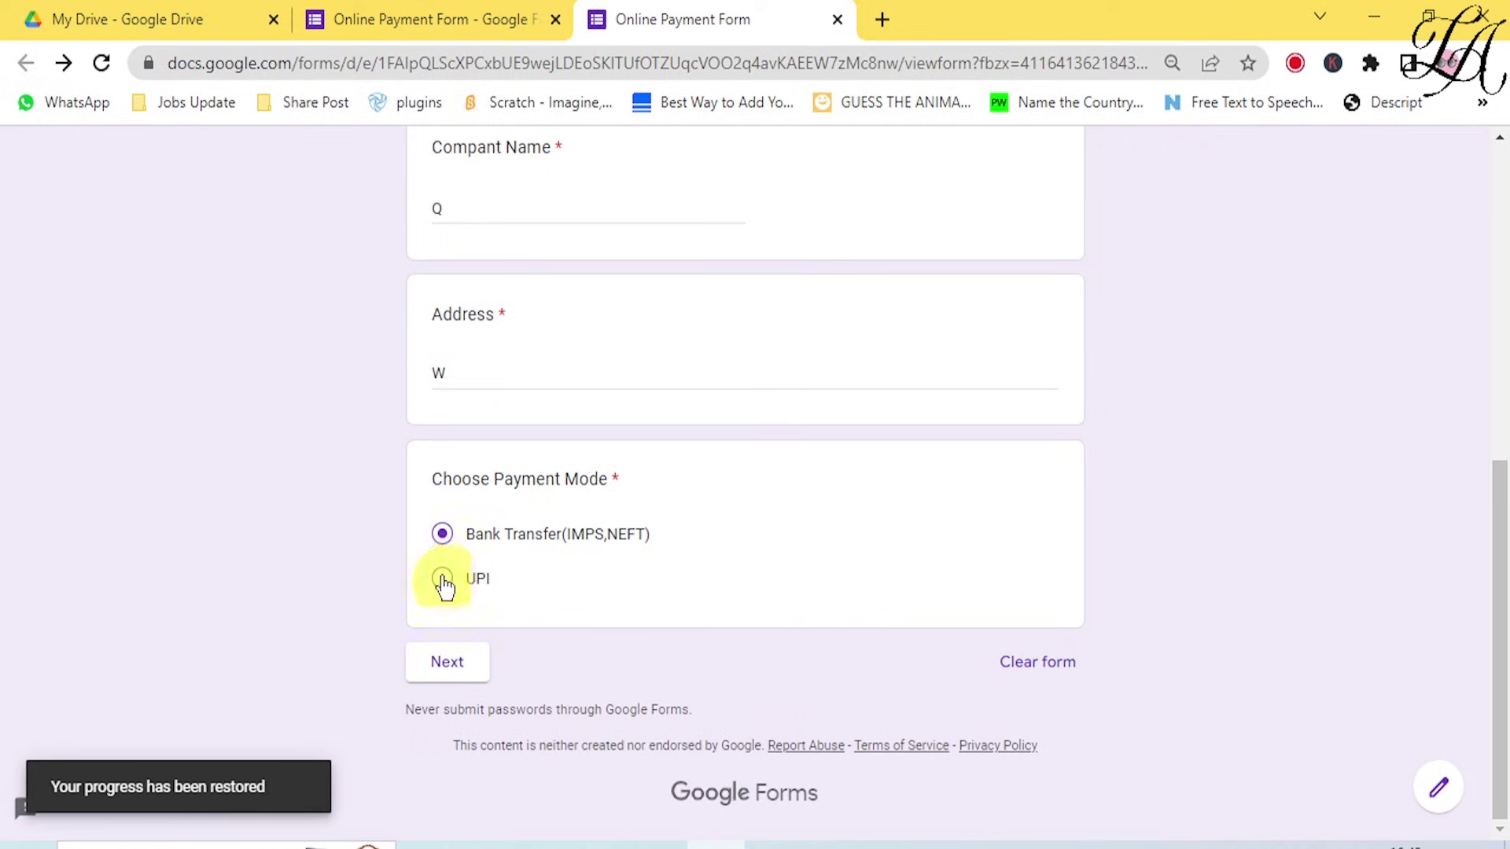
{"action": "left_click", "coordinate": [477, 664]}
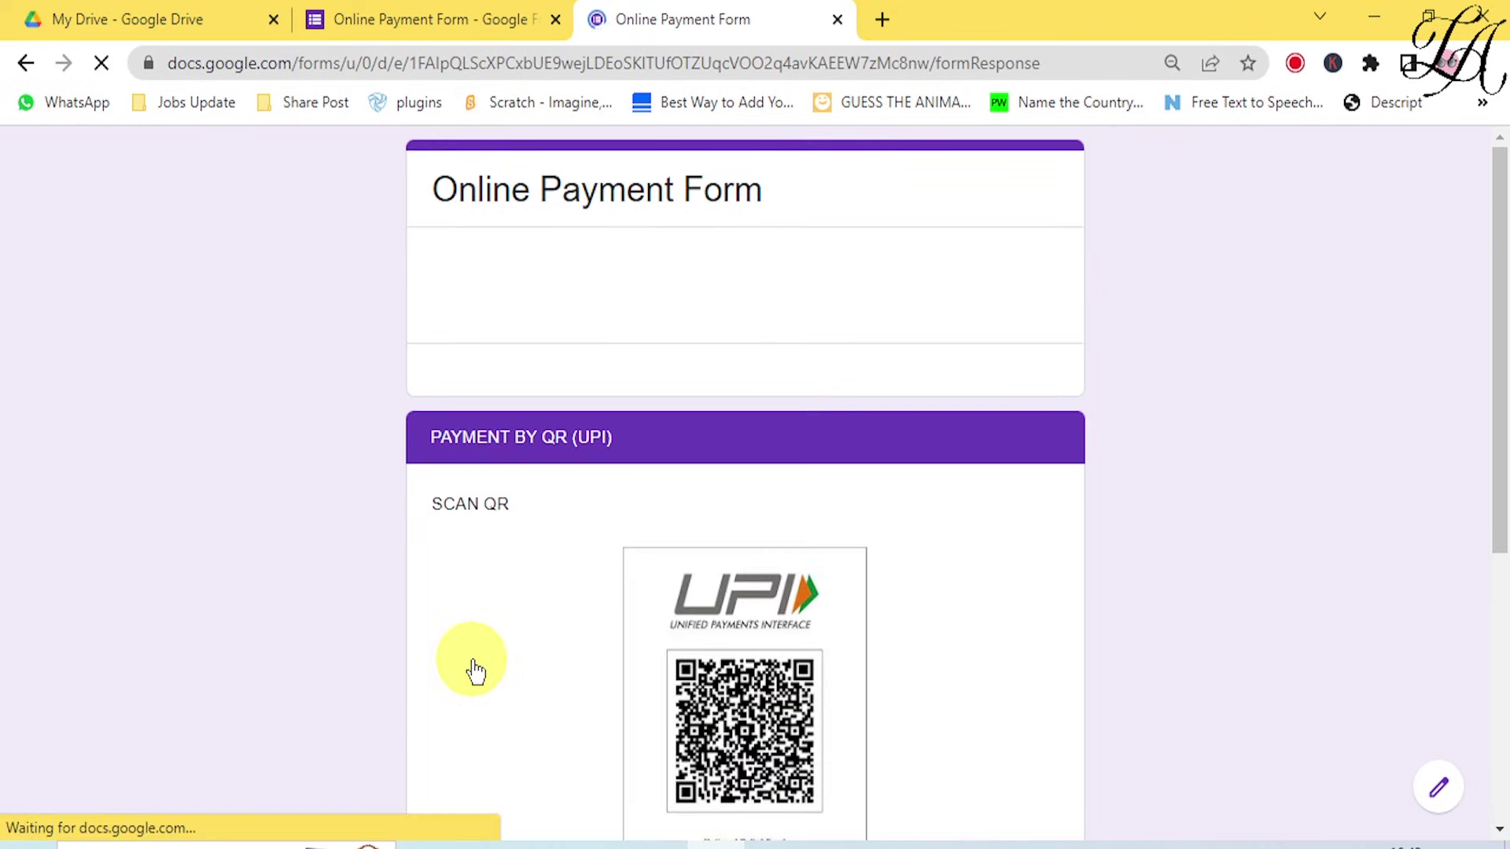
Look over the PAYMENT BY QR (UPI) section, including the QR code image and the payment proof upload question.
{"action": "scroll", "coordinate": [602, 573], "scroll_direction": "down", "scroll_amount": 3}
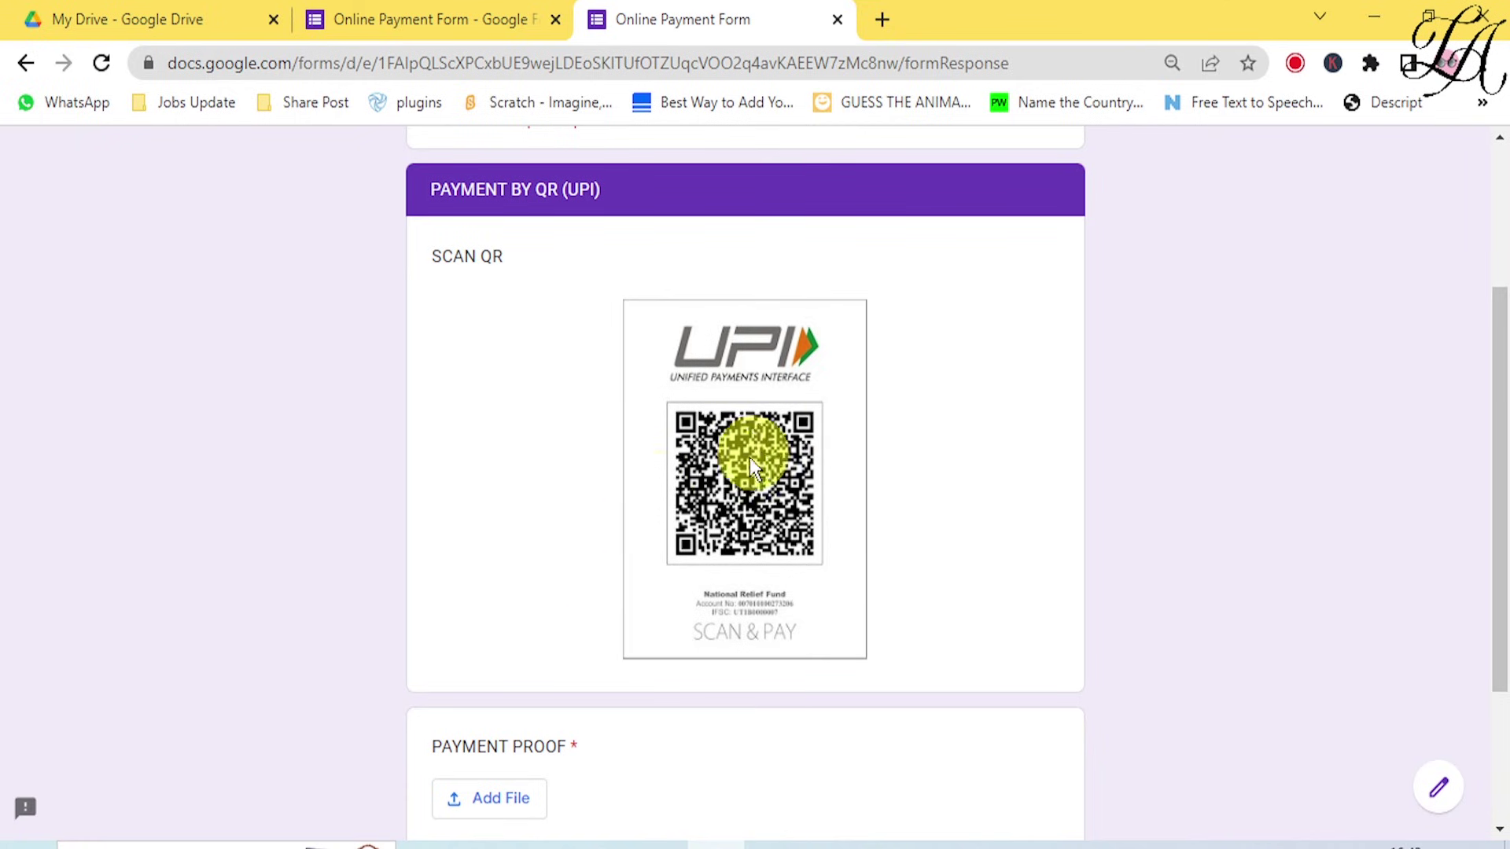
{"action": "scroll", "coordinate": [820, 497], "scroll_direction": "down", "scroll_amount": 3}
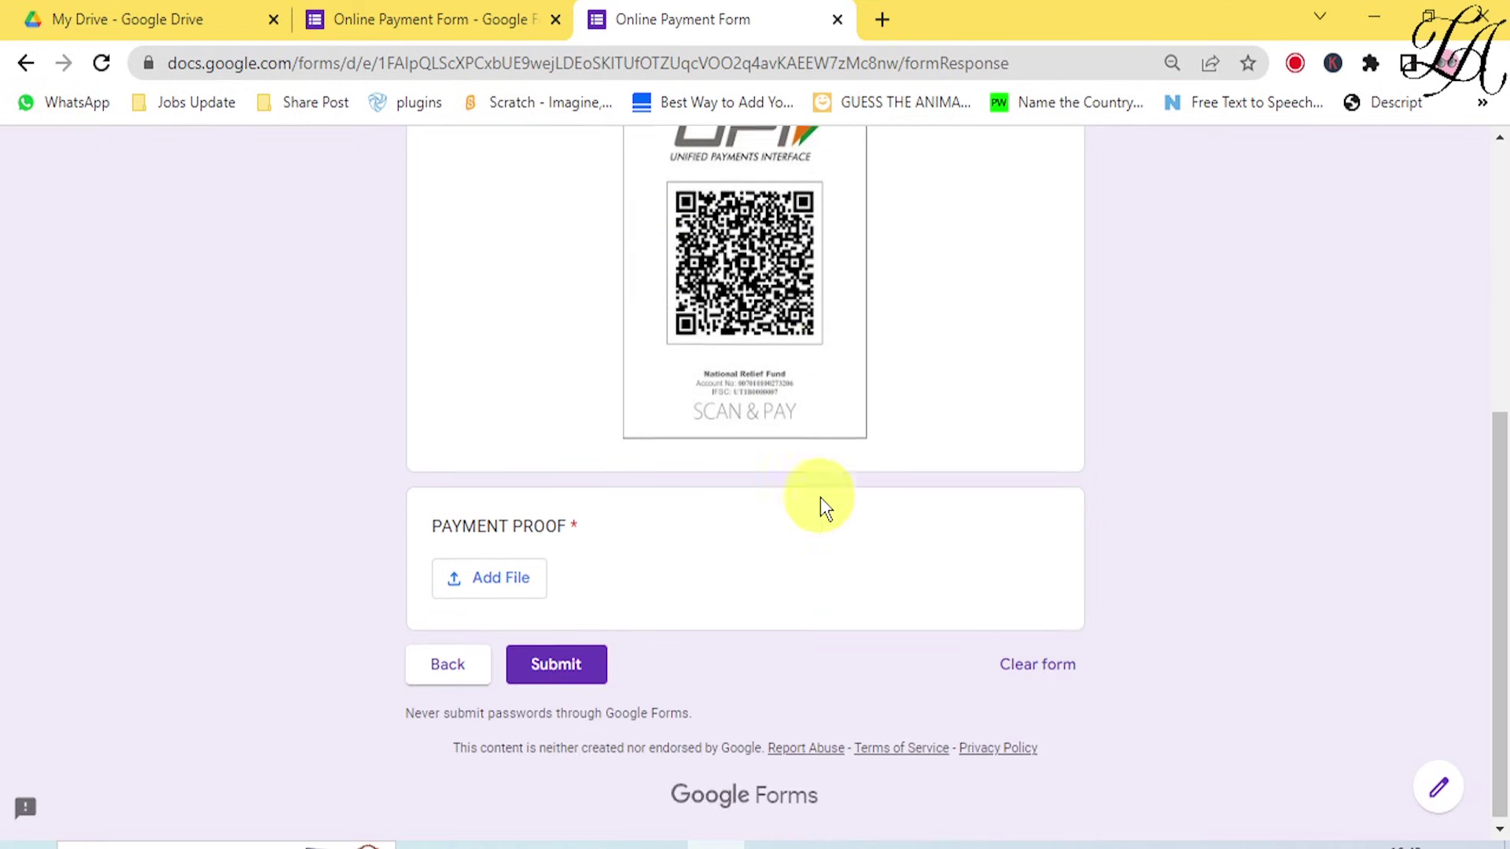
{"action": "left_click", "coordinate": [498, 586]}
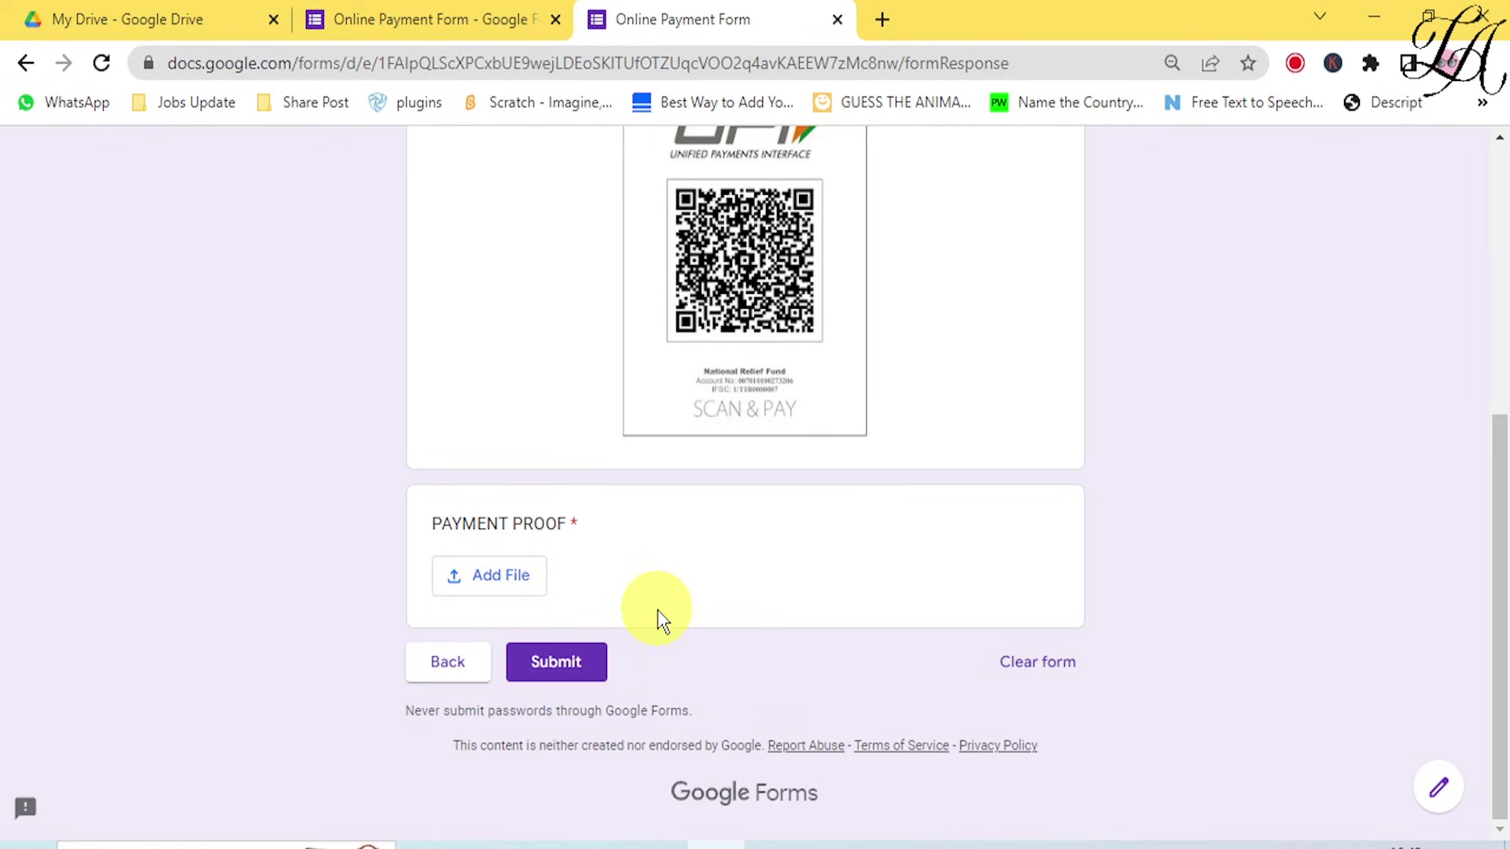
{"action": "scroll", "coordinate": [657, 617], "scroll_direction": "up", "scroll_amount": 6}
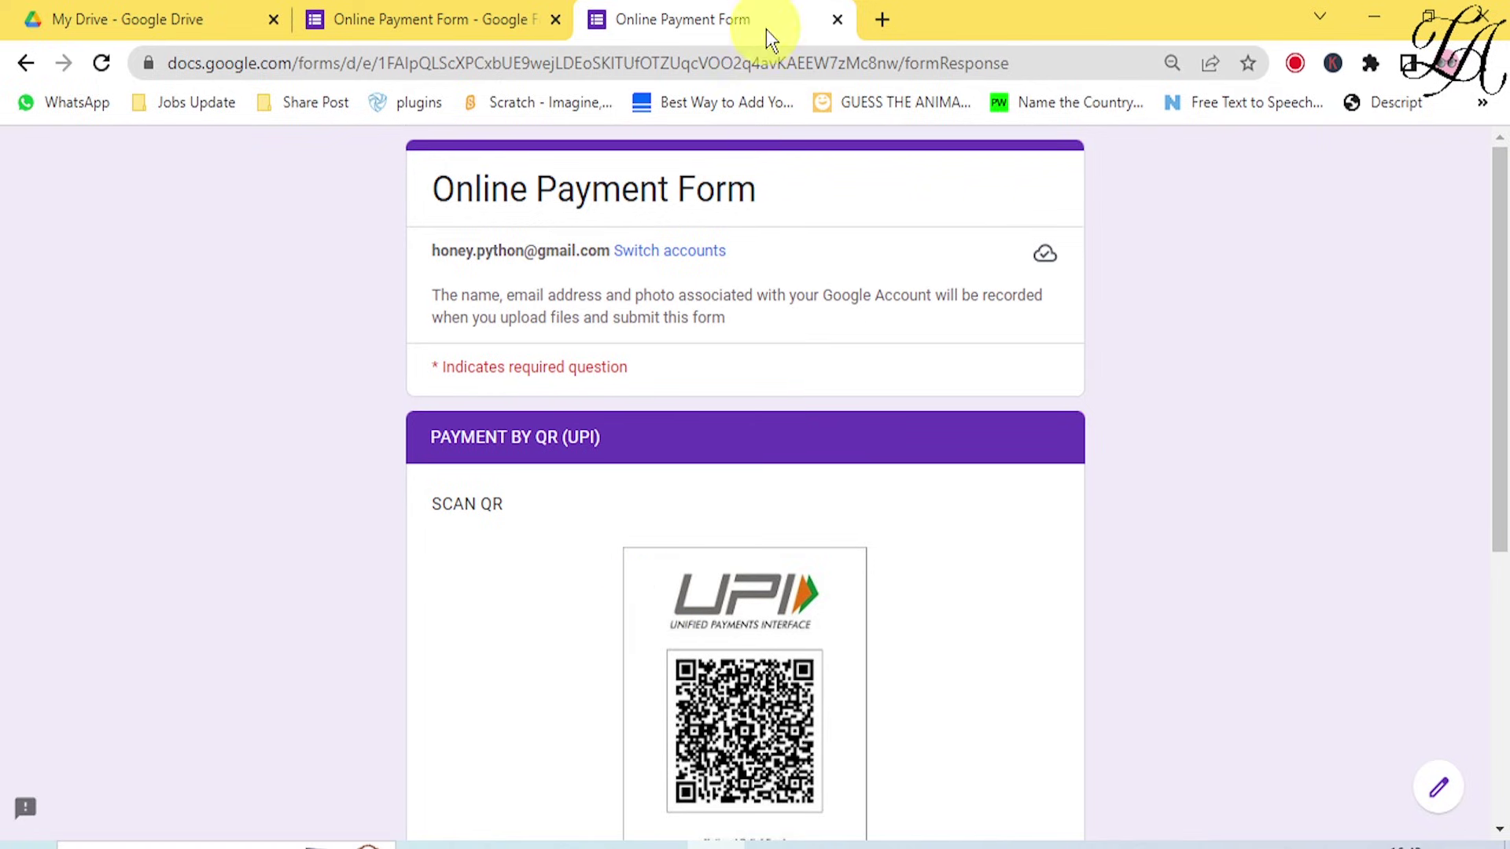
Go back to the form editor and review the questions and sections from payment mode through bank details to the UPI QR section.
{"action": "left_click", "coordinate": [486, 26]}
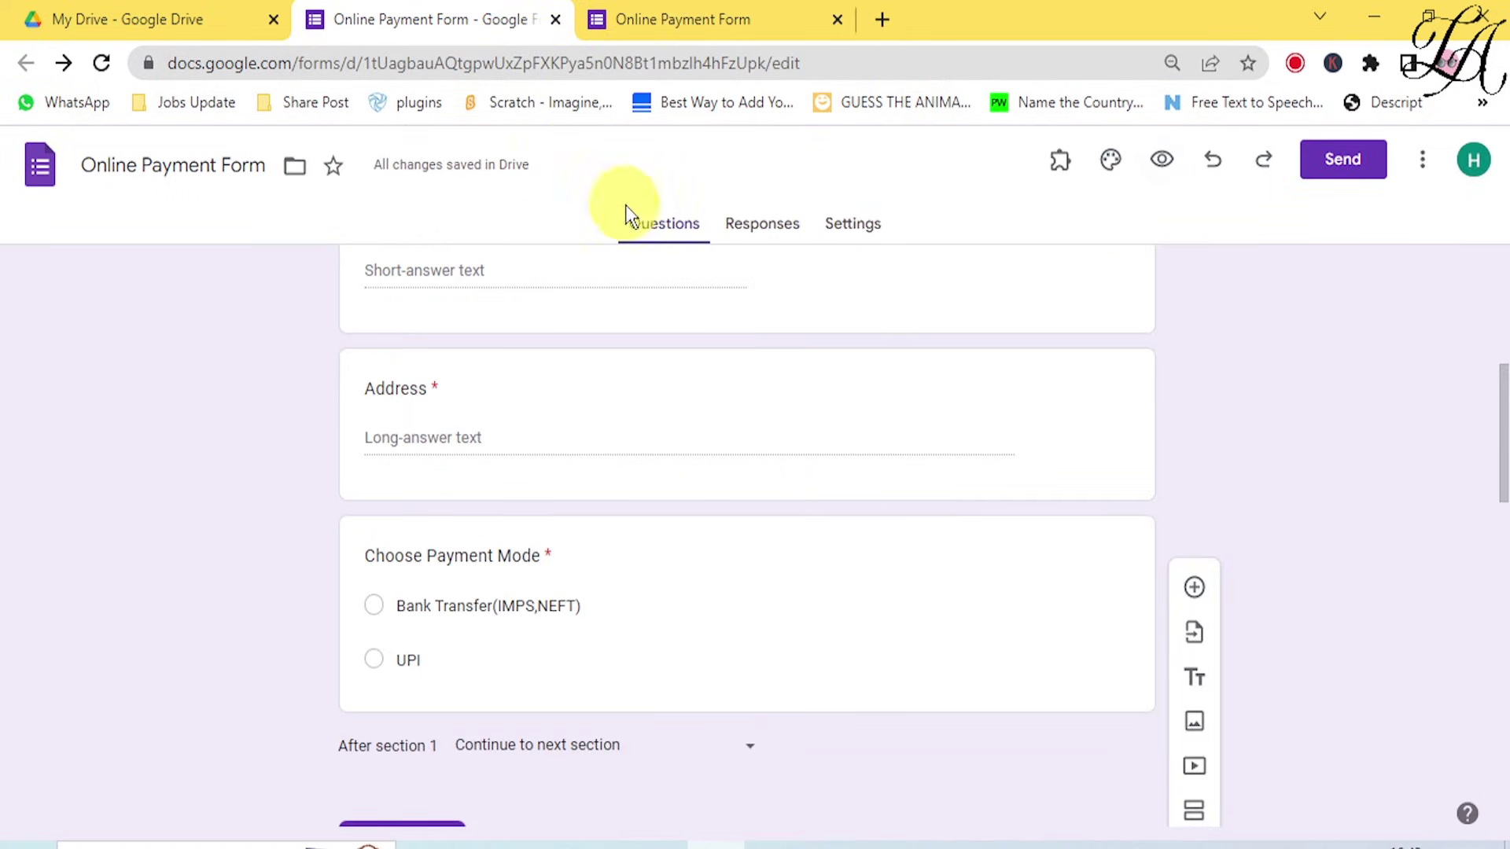
{"action": "scroll", "coordinate": [790, 455], "scroll_direction": "up", "scroll_amount": 3}
{"action": "scroll", "coordinate": [792, 458], "scroll_direction": "down", "scroll_amount": 8}
{"action": "scroll", "coordinate": [792, 457], "scroll_direction": "down", "scroll_amount": 8}
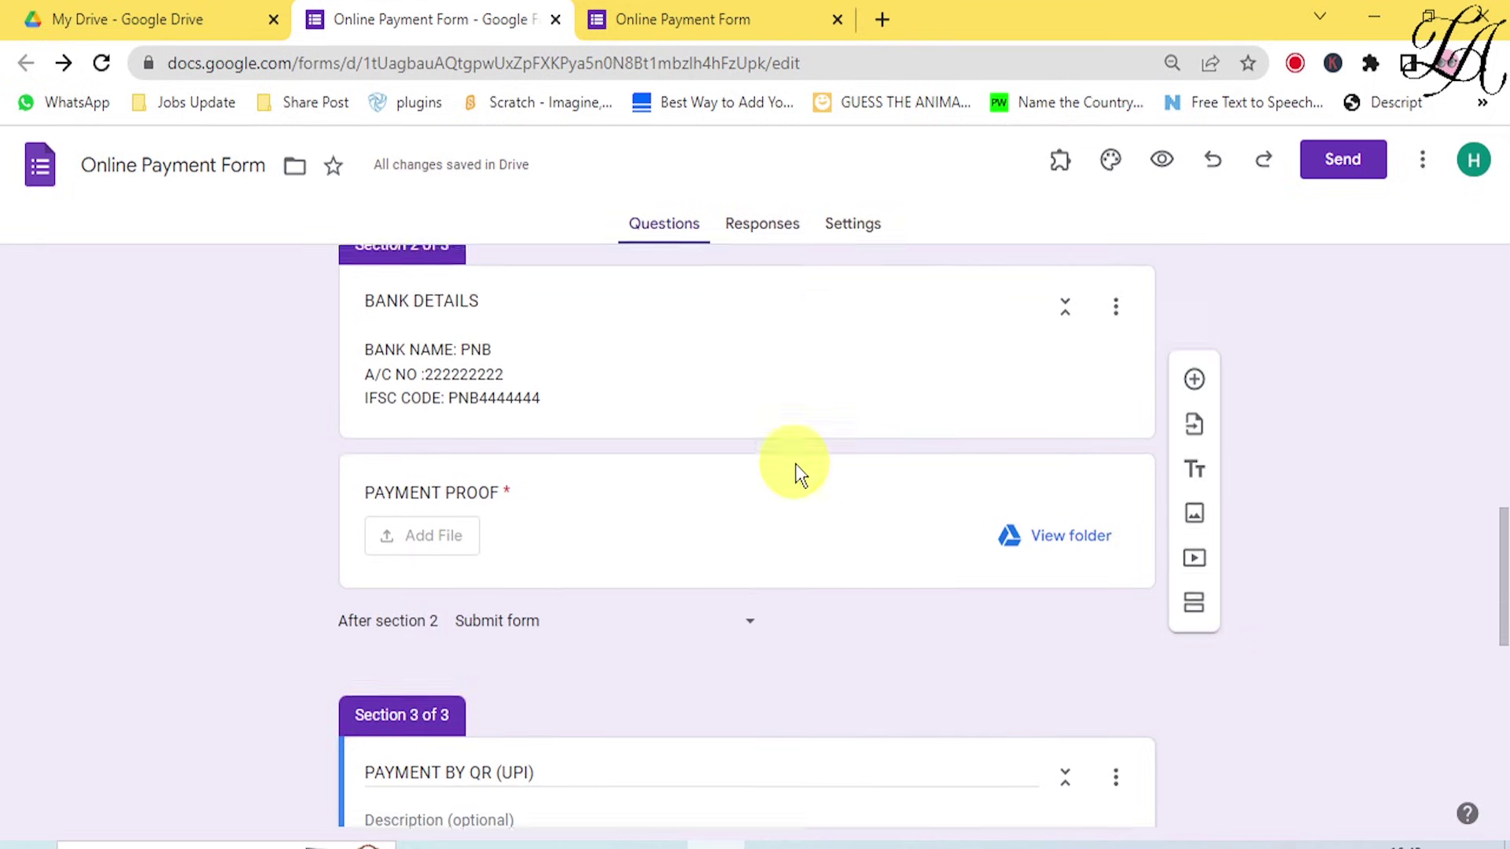
{"action": "scroll", "coordinate": [802, 495], "scroll_direction": "down", "scroll_amount": 1}
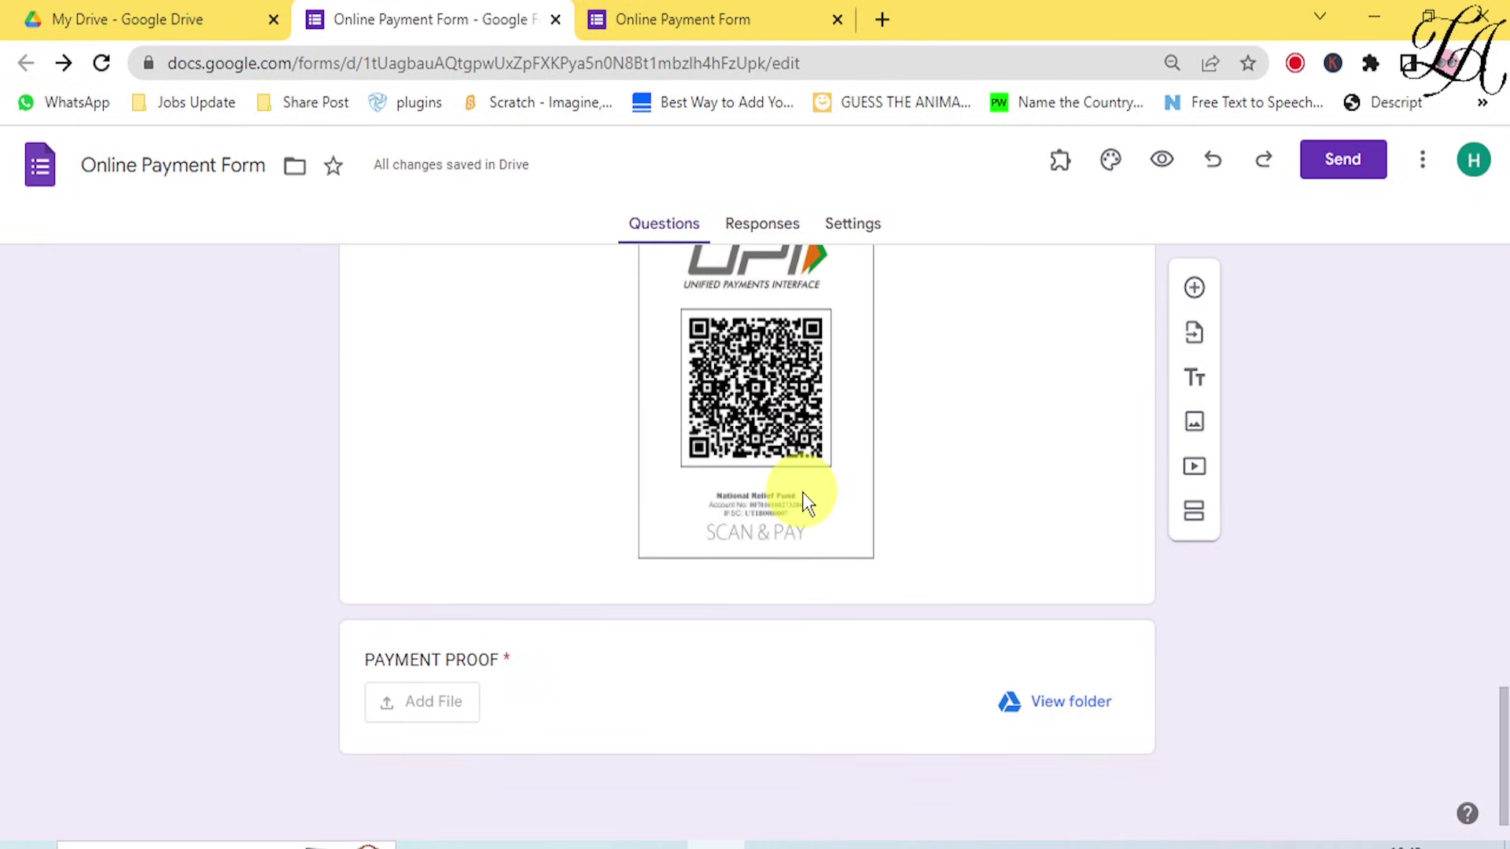
{"action": "scroll", "coordinate": [906, 638], "scroll_direction": "up", "scroll_amount": 8}
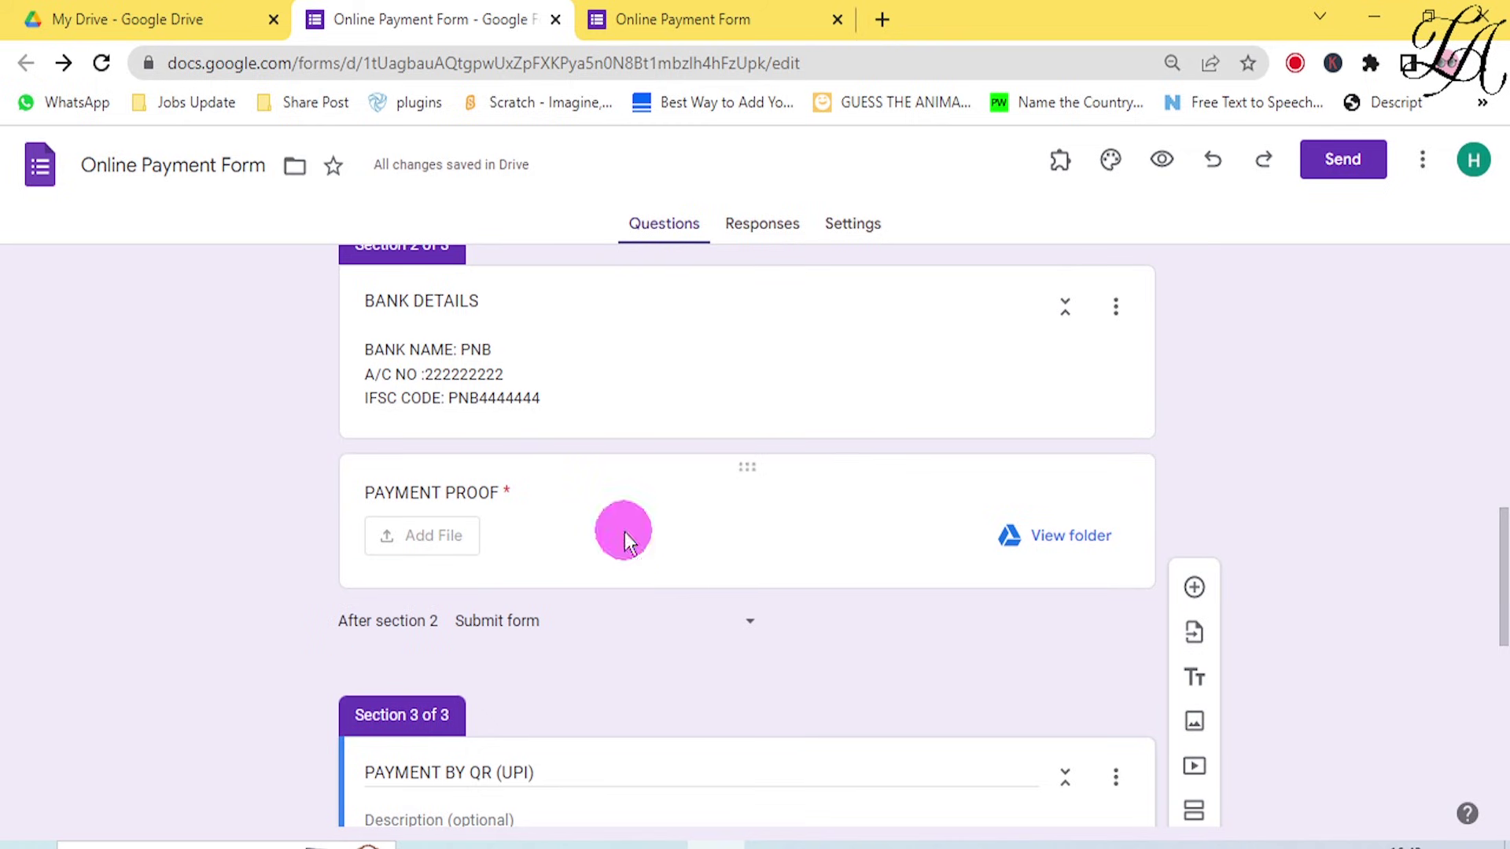
Open the PAYMENT PROOF question under BANK DETAILS and examine its file upload question type, comparing with the form preview.
{"action": "left_click", "coordinate": [625, 531]}
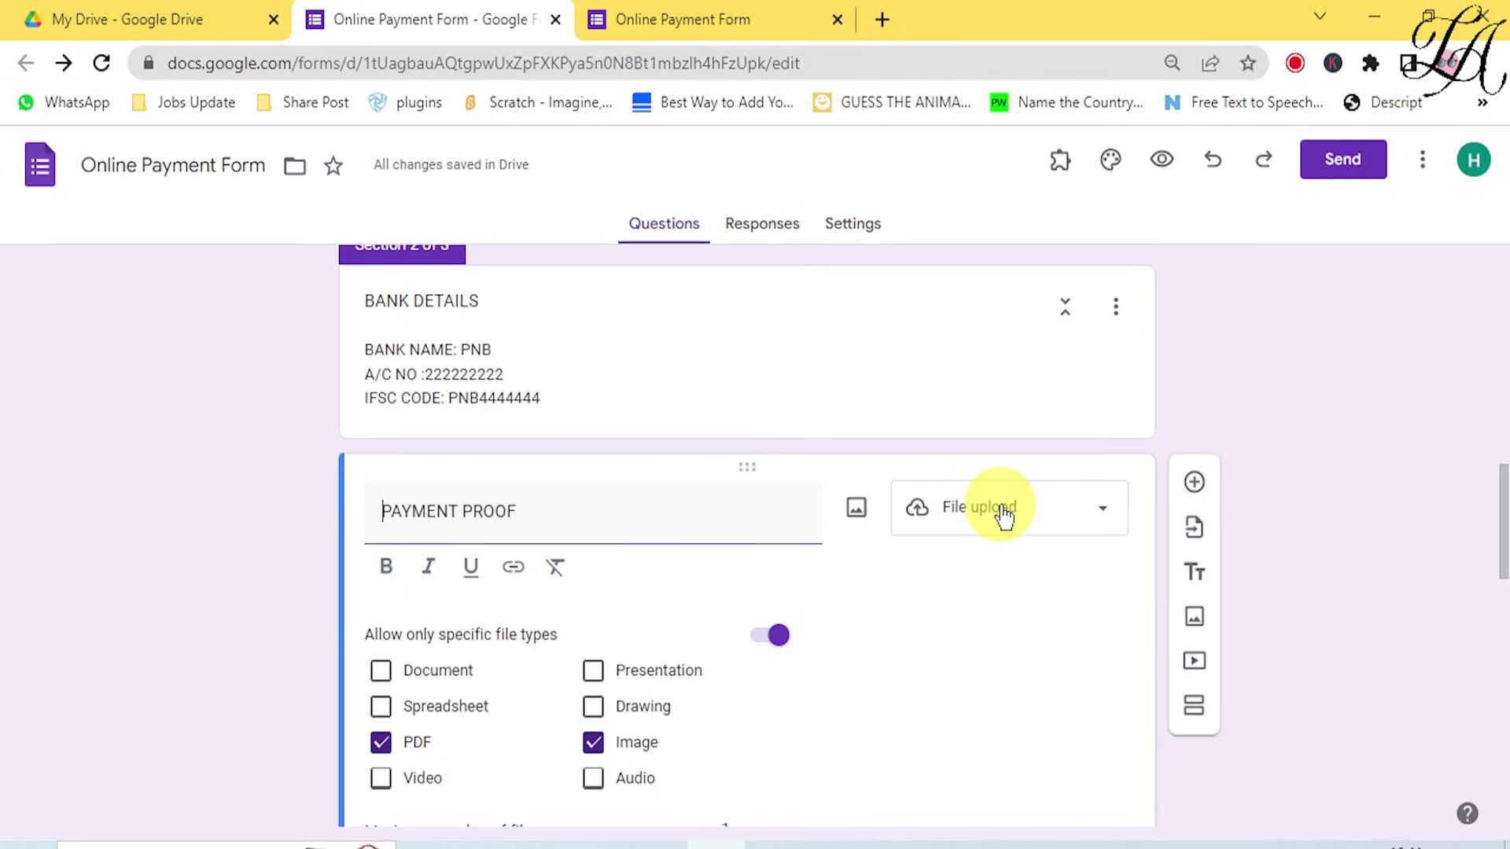
{"action": "left_click", "coordinate": [1004, 515]}
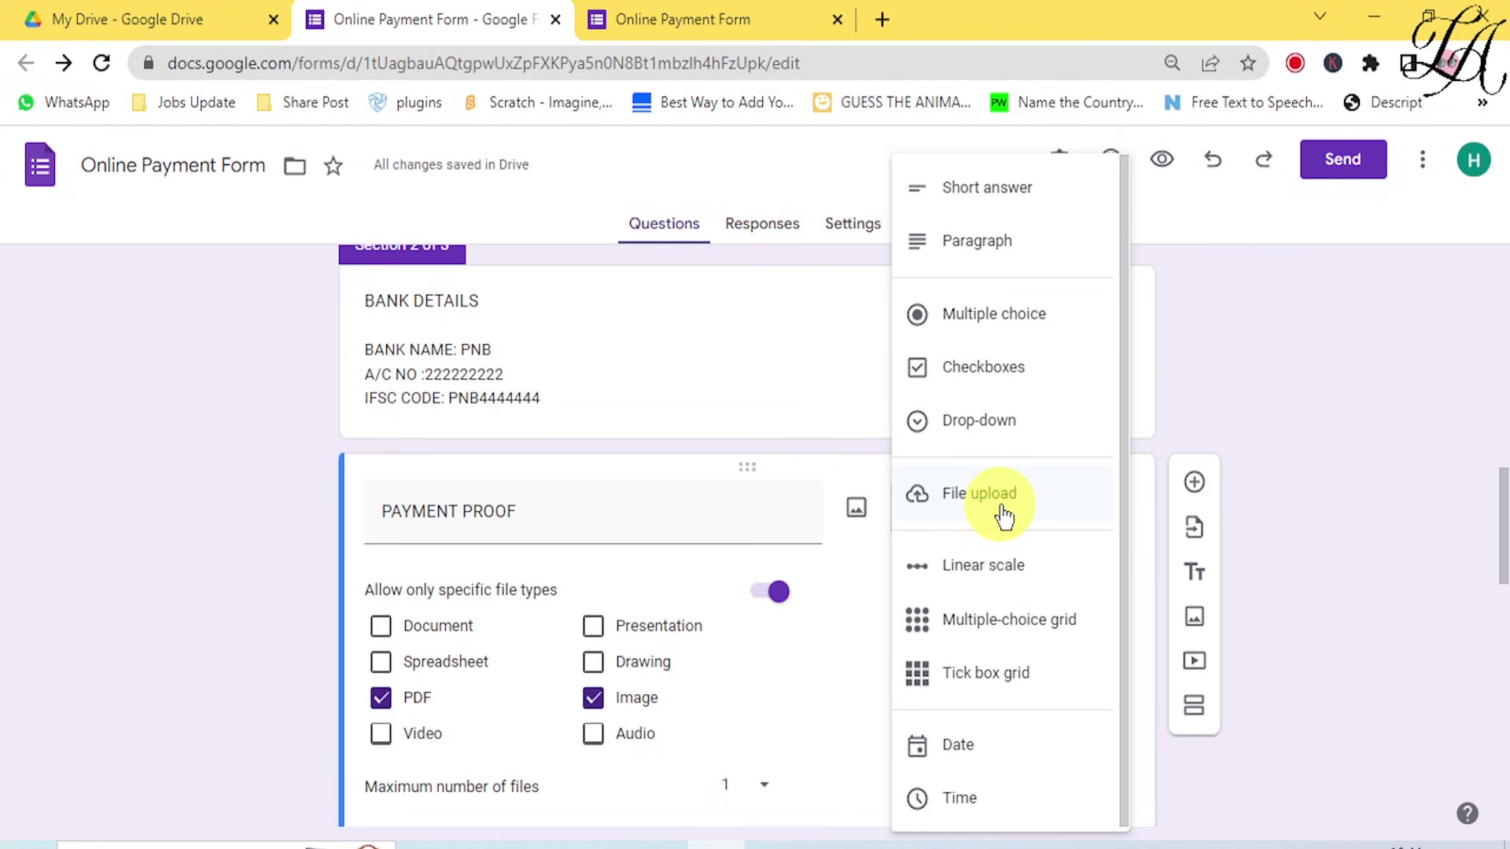
{"action": "left_click", "coordinate": [677, 18]}
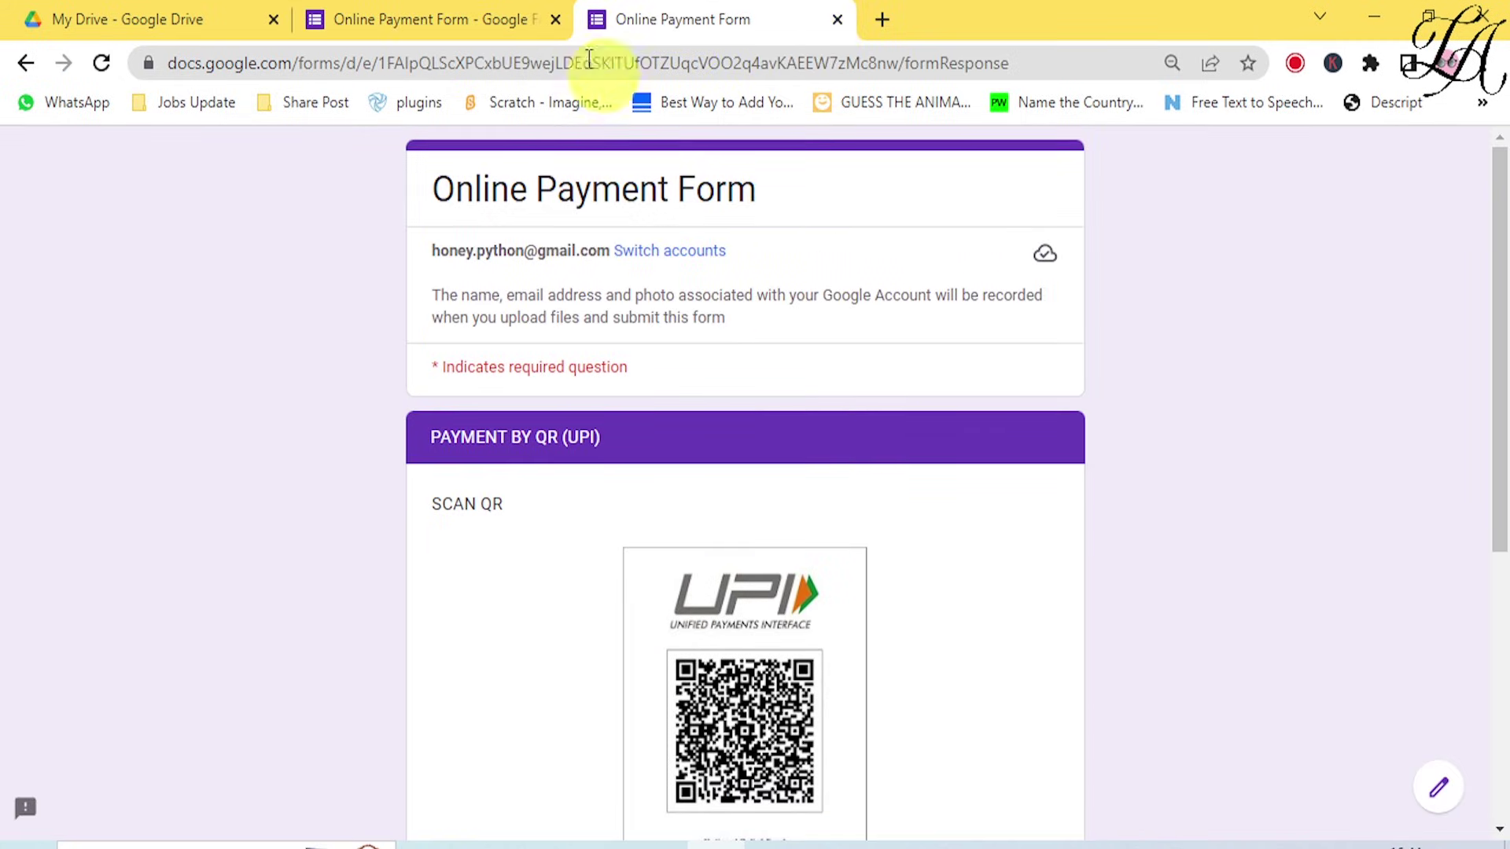
{"action": "left_click", "coordinate": [472, 19]}
{"action": "left_click", "coordinate": [1250, 299]}
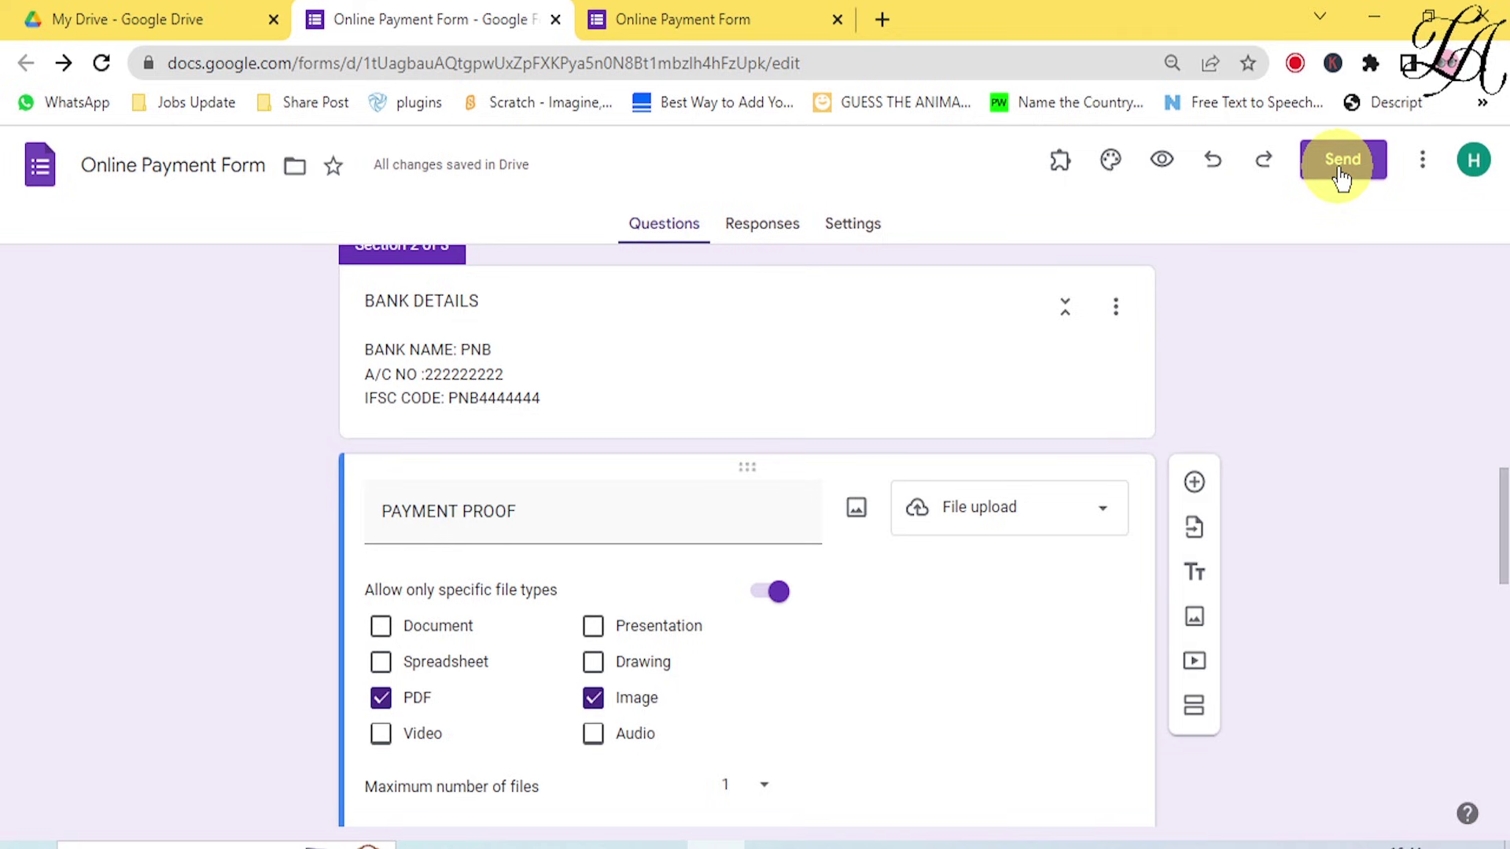
Shorten the form's link in the sending options, look over the email invitation fields, and close without sending.
{"action": "left_click", "coordinate": [1344, 172]}
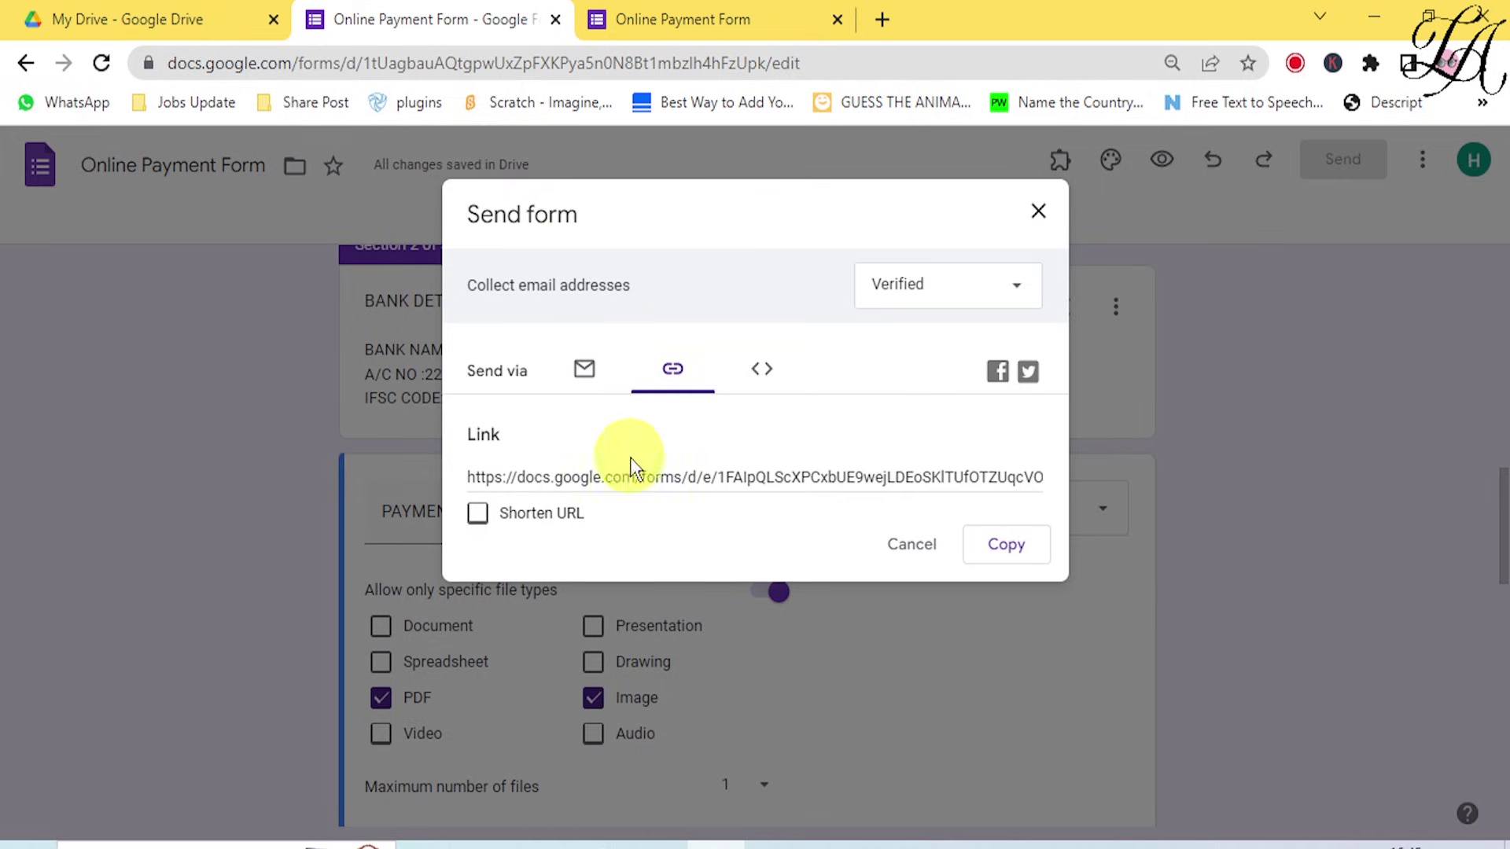
{"action": "left_click", "coordinate": [477, 515]}
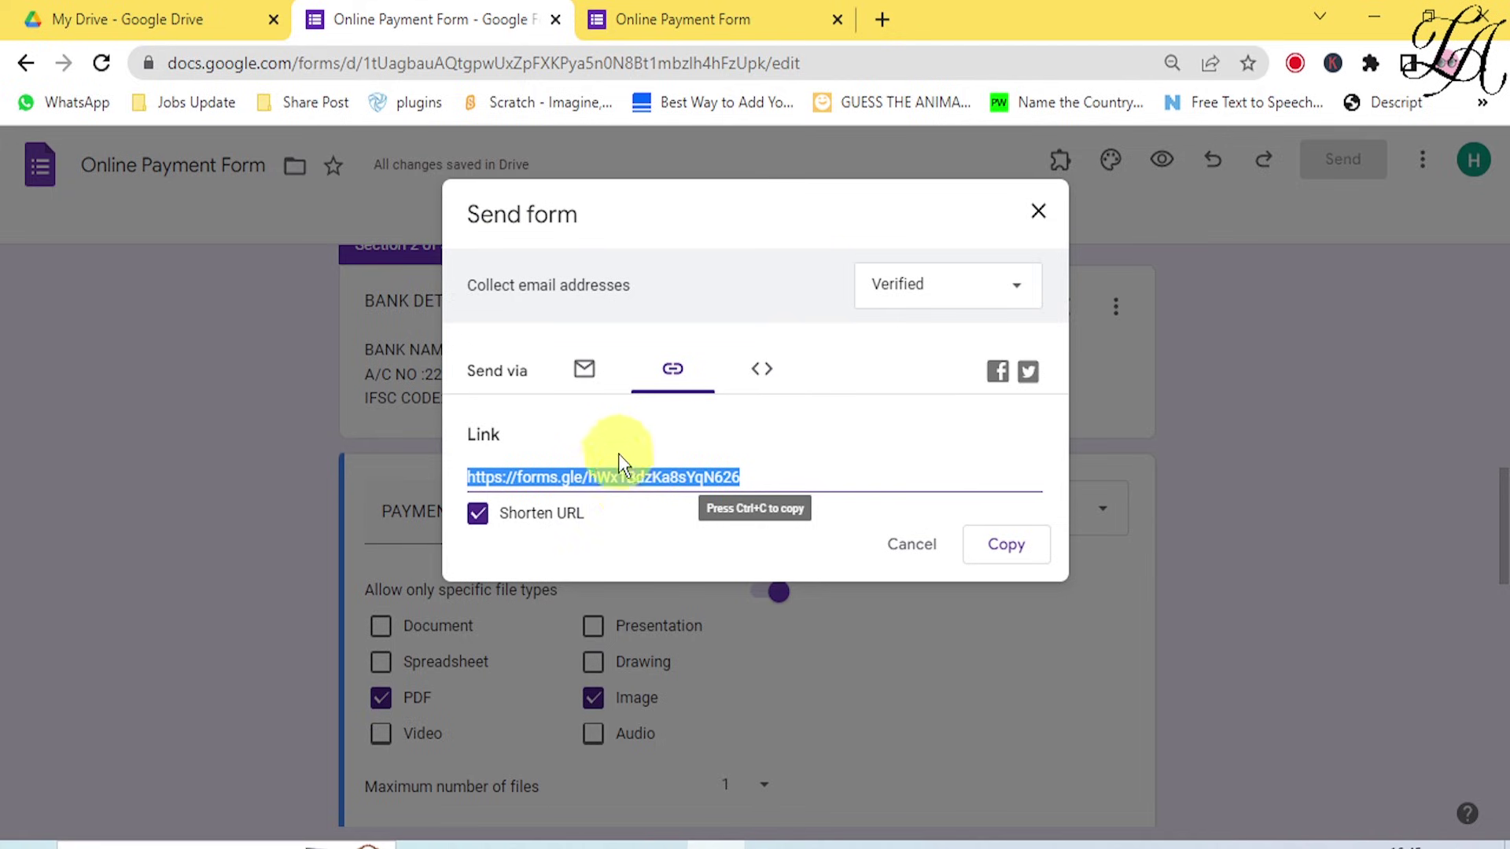
{"action": "left_click", "coordinate": [584, 369]}
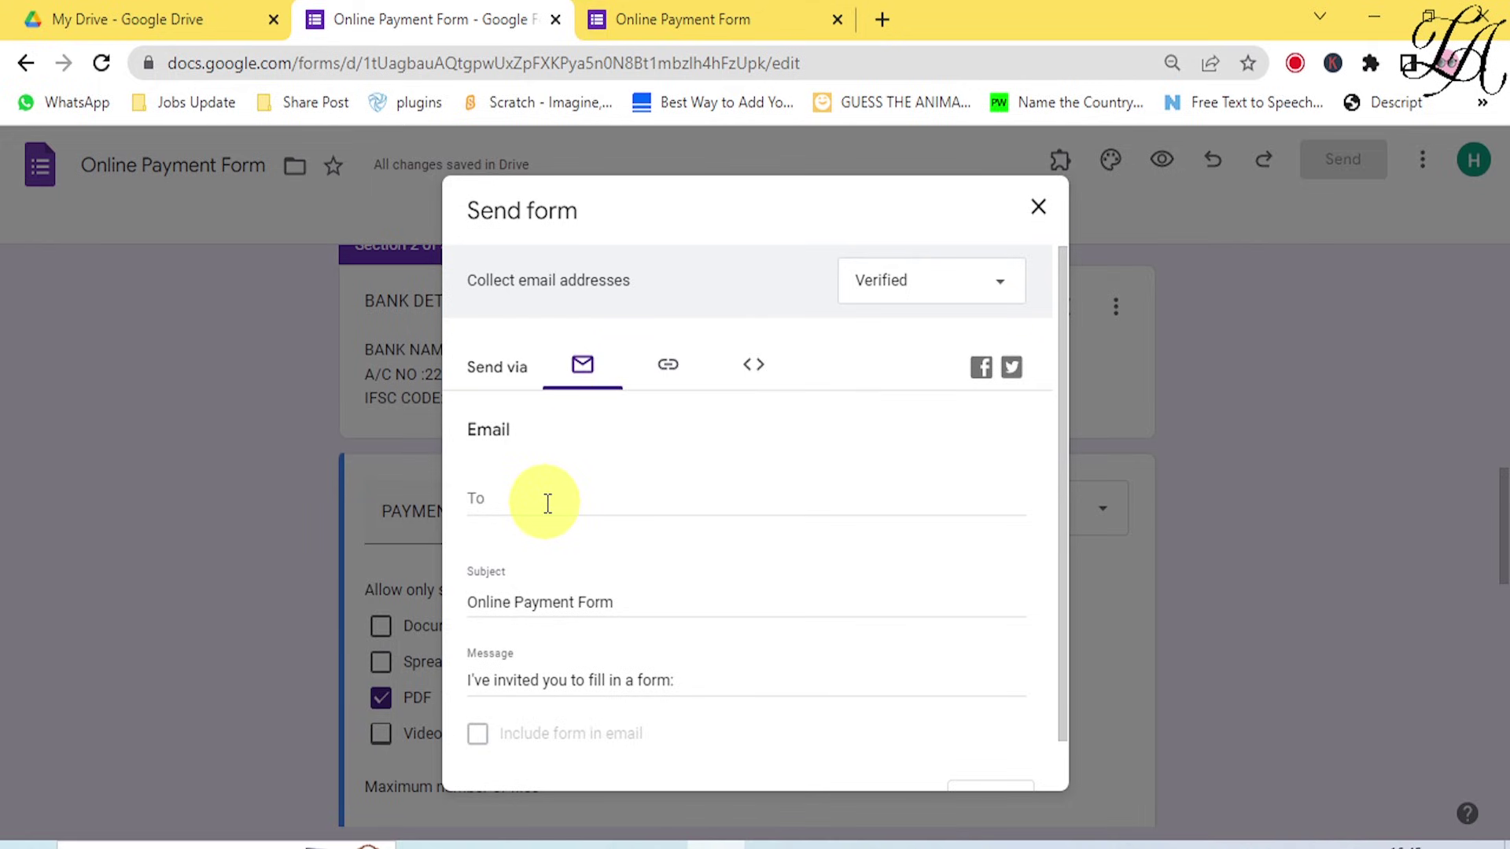
{"action": "scroll", "coordinate": [852, 621], "scroll_direction": "down", "scroll_amount": 1}
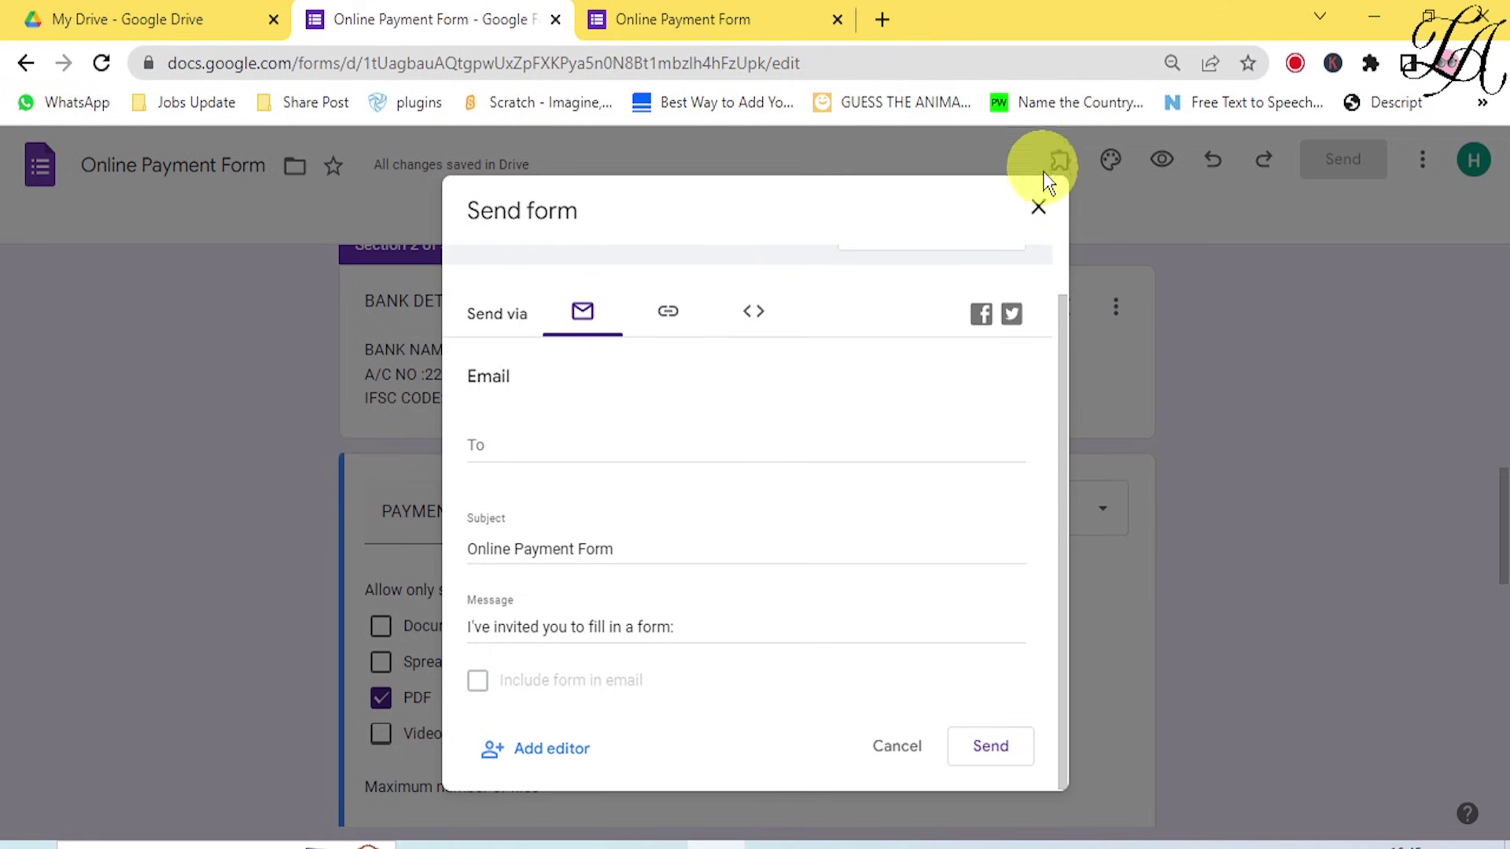
{"action": "left_click", "coordinate": [1037, 205]}
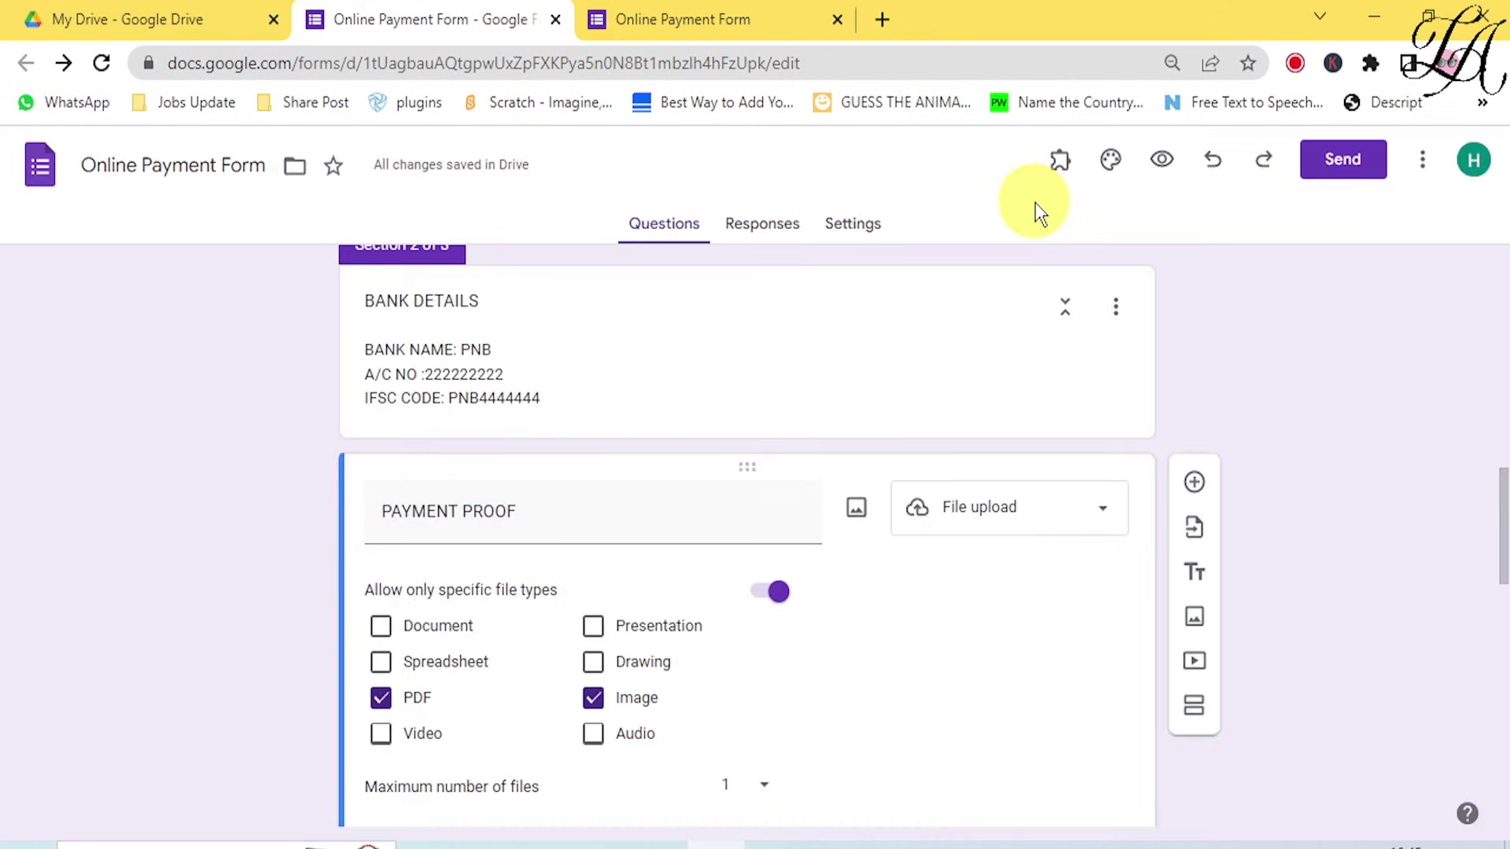